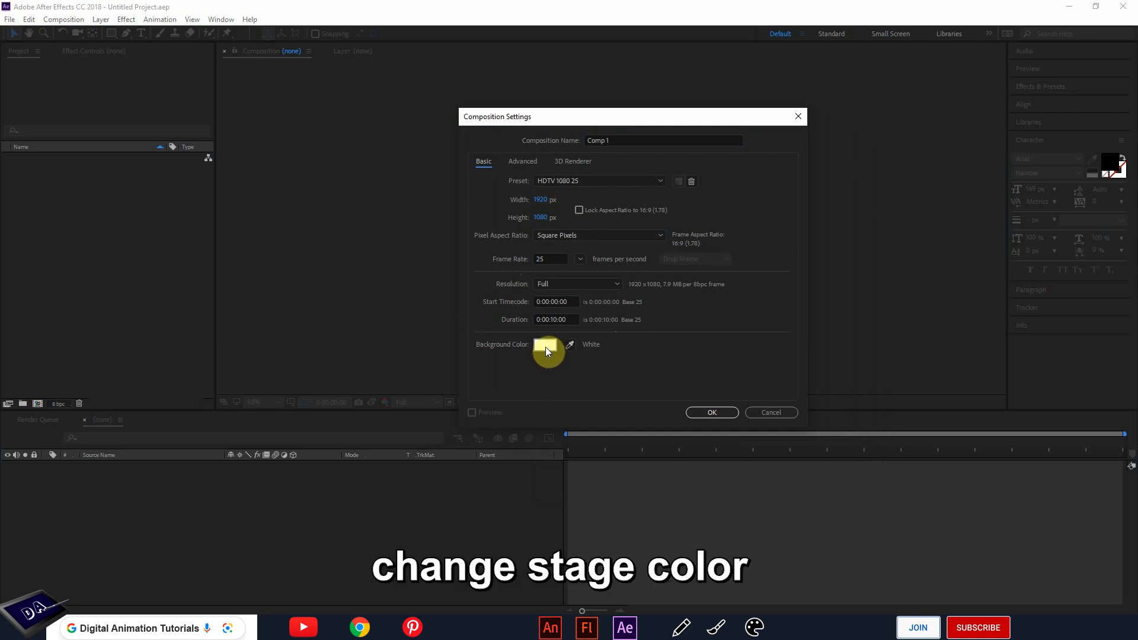
Set the composition's background color to deep purple 36005F and create the composition
{"action": "left_click", "coordinate": [545, 345]}
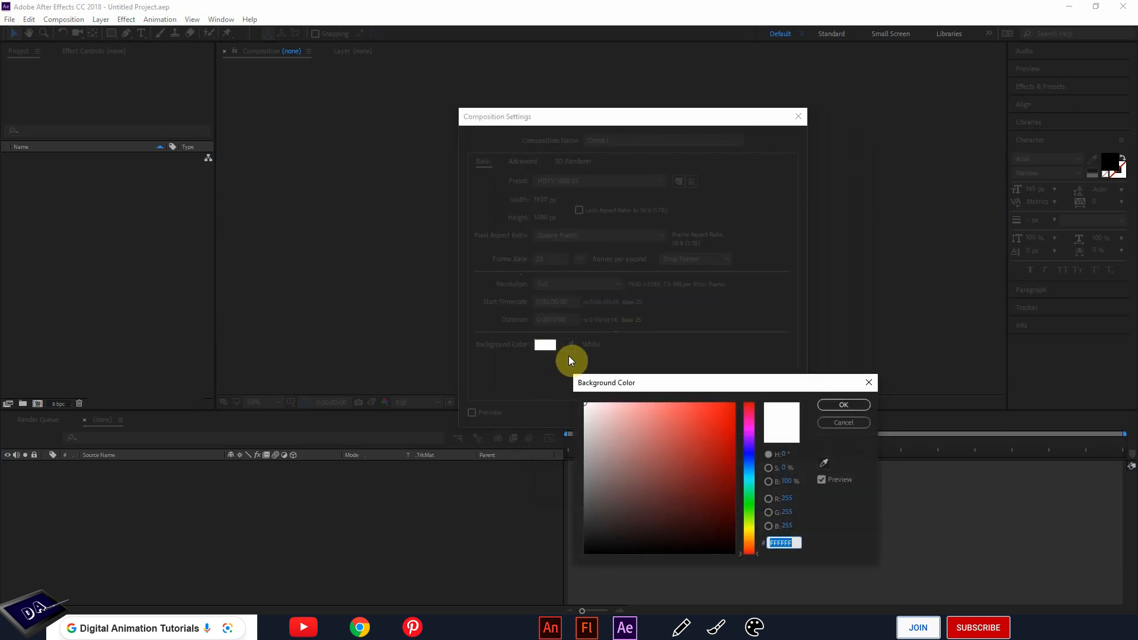
{"action": "left_click", "coordinate": [748, 456]}
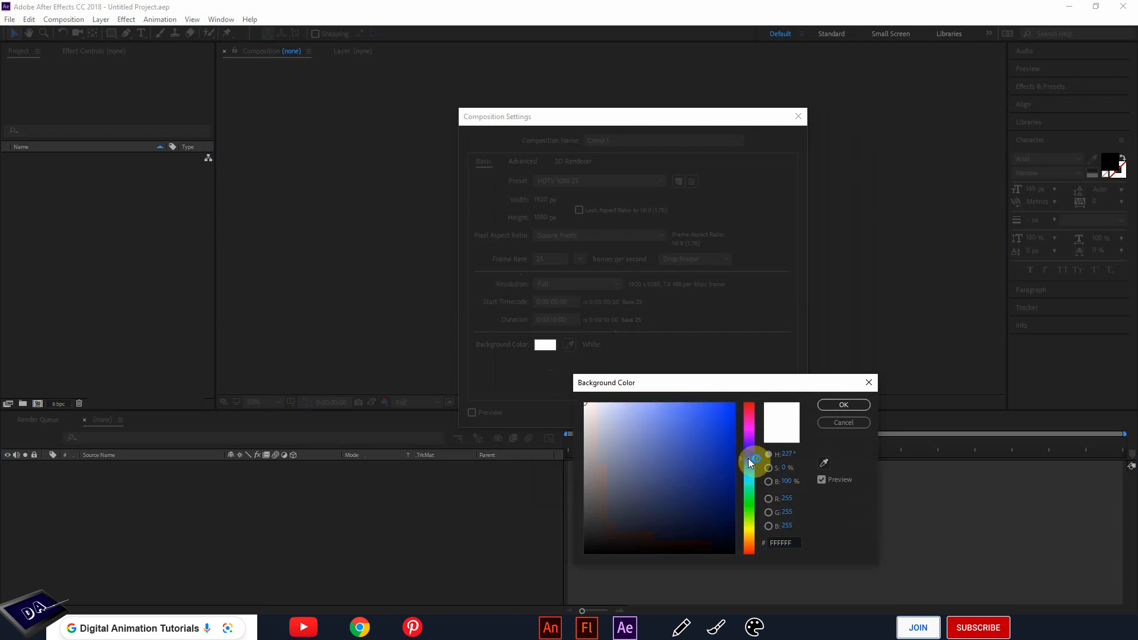
{"action": "left_click_drag", "start_coordinate": [724, 450], "coordinate": [748, 440]}
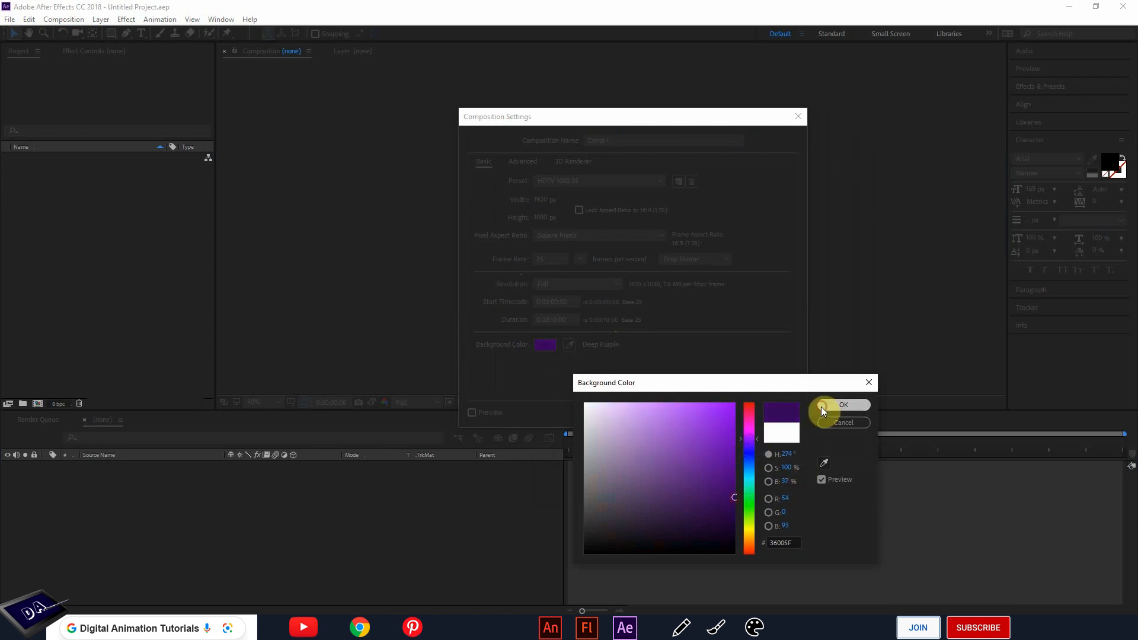
{"action": "left_click", "coordinate": [836, 405]}
{"action": "left_click", "coordinate": [710, 412]}
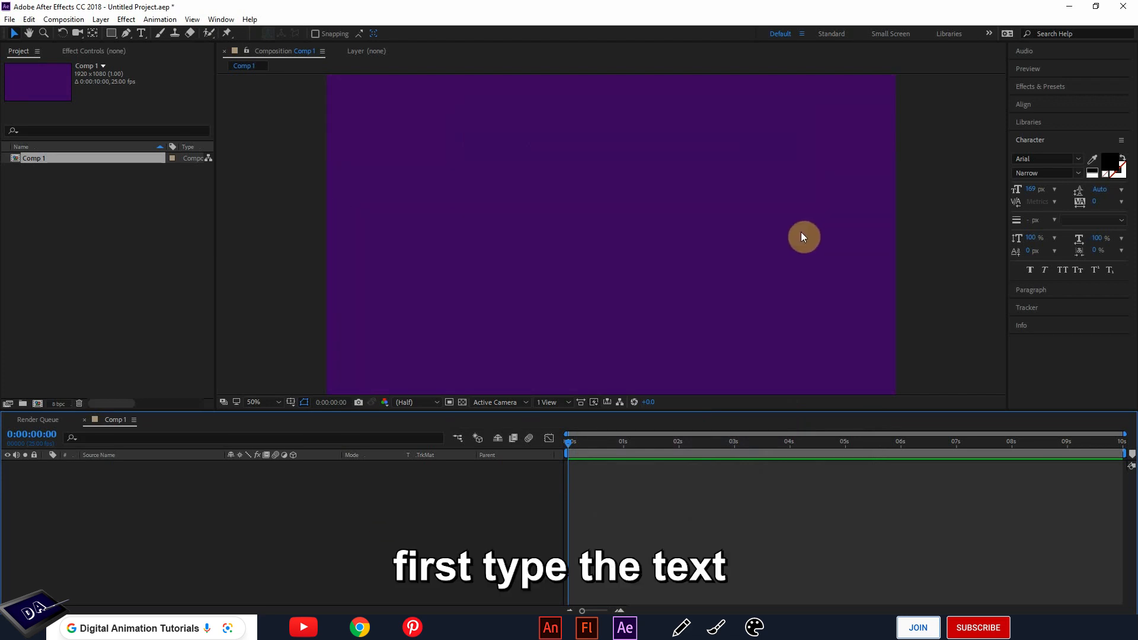
Add the text "3D ROTATION" and place it in the left half of the frame
{"action": "left_click", "coordinate": [141, 33]}
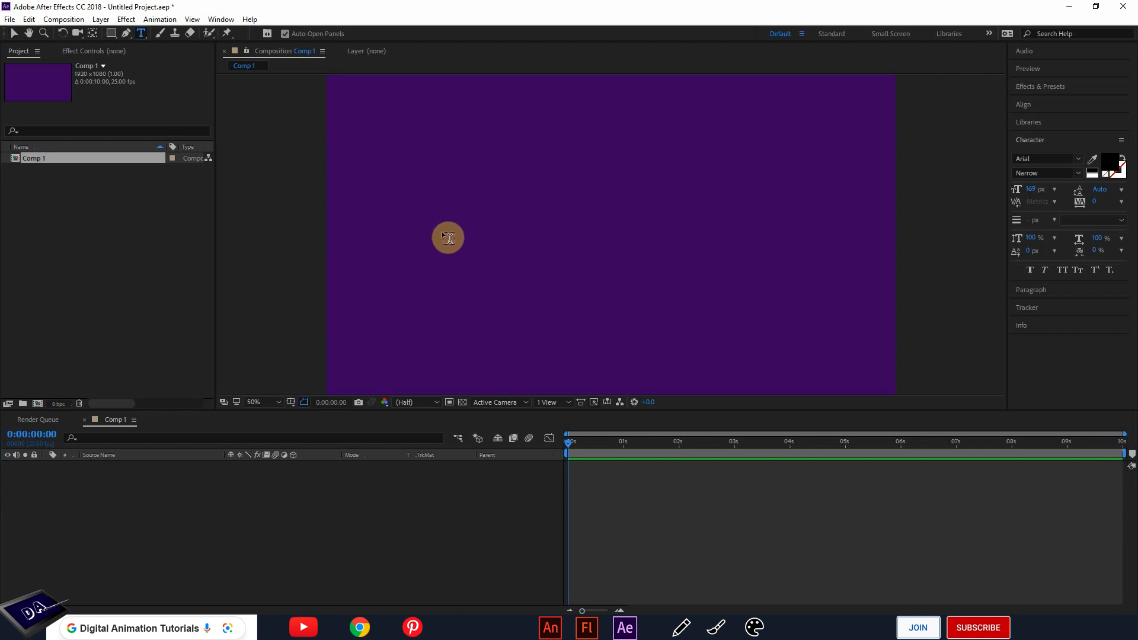
{"action": "left_click", "coordinate": [347, 234]}
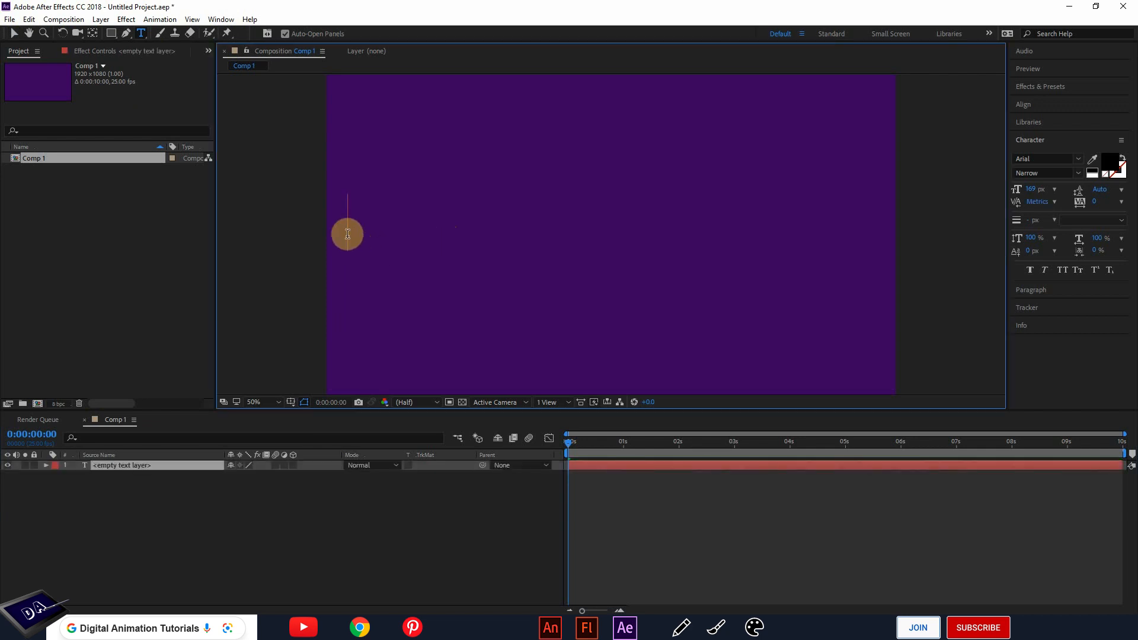
{"action": "type", "text": "3D ROTATION"}
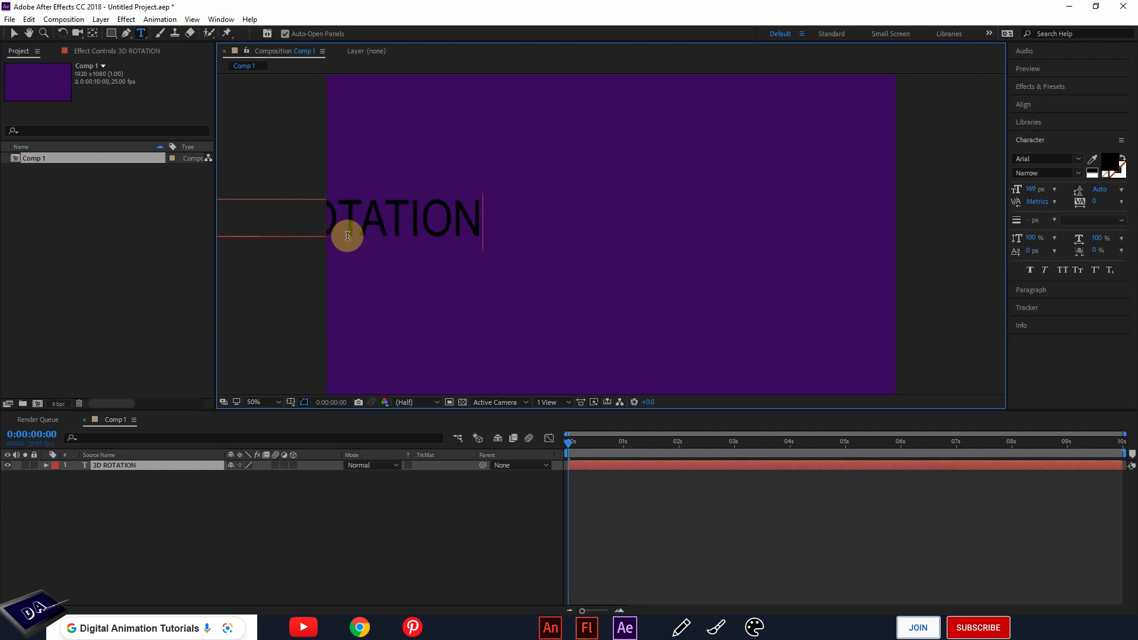
{"action": "left_click", "coordinate": [13, 33]}
{"action": "left_click_drag", "start_coordinate": [377, 207], "coordinate": [495, 233]}
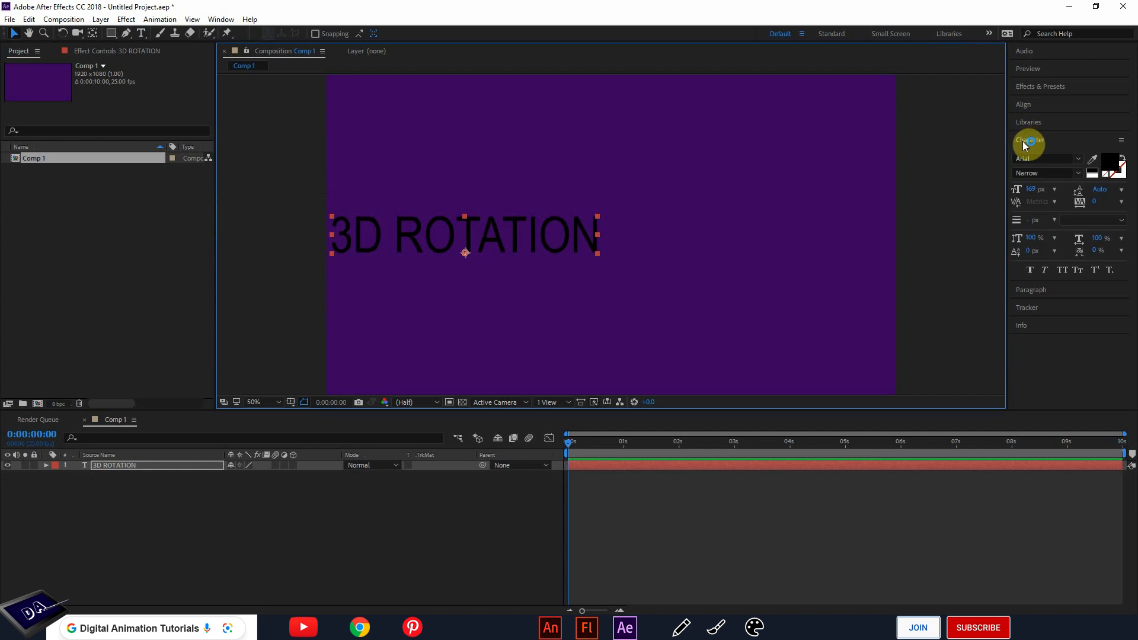
Change the fill color of the 3D ROTATION text to white
{"action": "left_click", "coordinate": [1041, 142]}
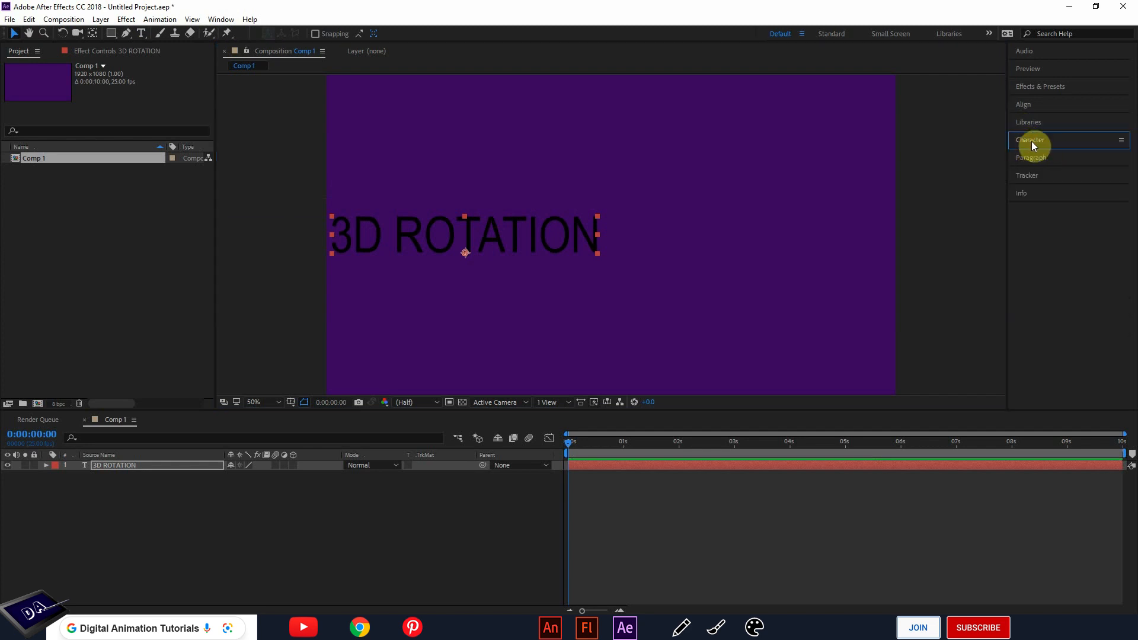
{"action": "left_click", "coordinate": [1034, 141]}
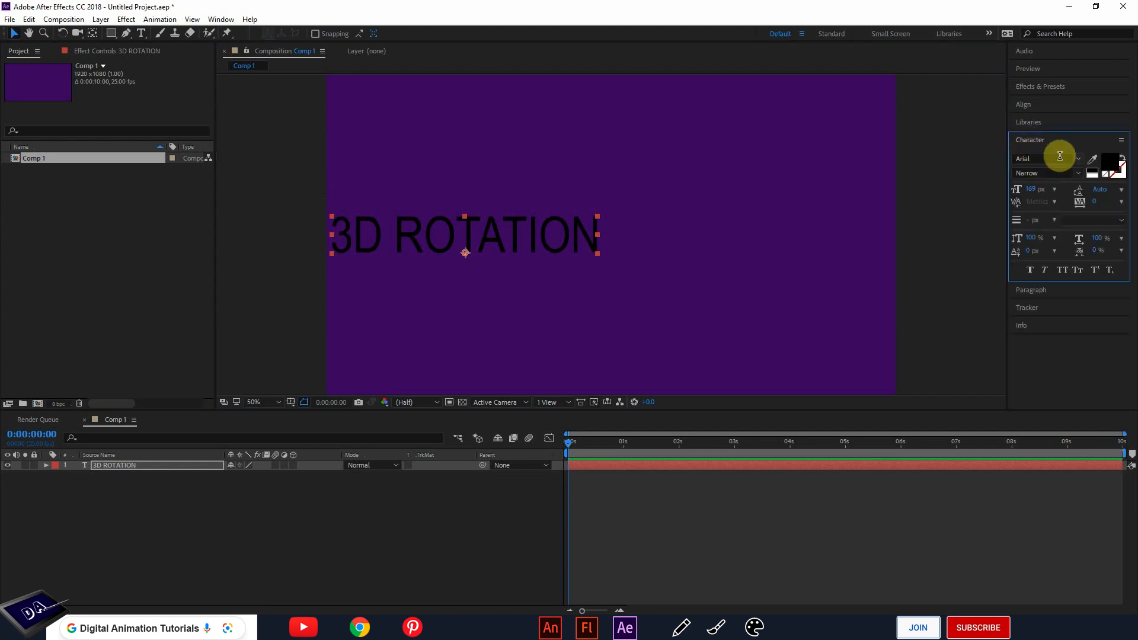
{"action": "left_click", "coordinate": [1108, 159]}
{"action": "left_click_drag", "start_coordinate": [682, 423], "coordinate": [521, 373]}
{"action": "left_click", "coordinate": [837, 406]}
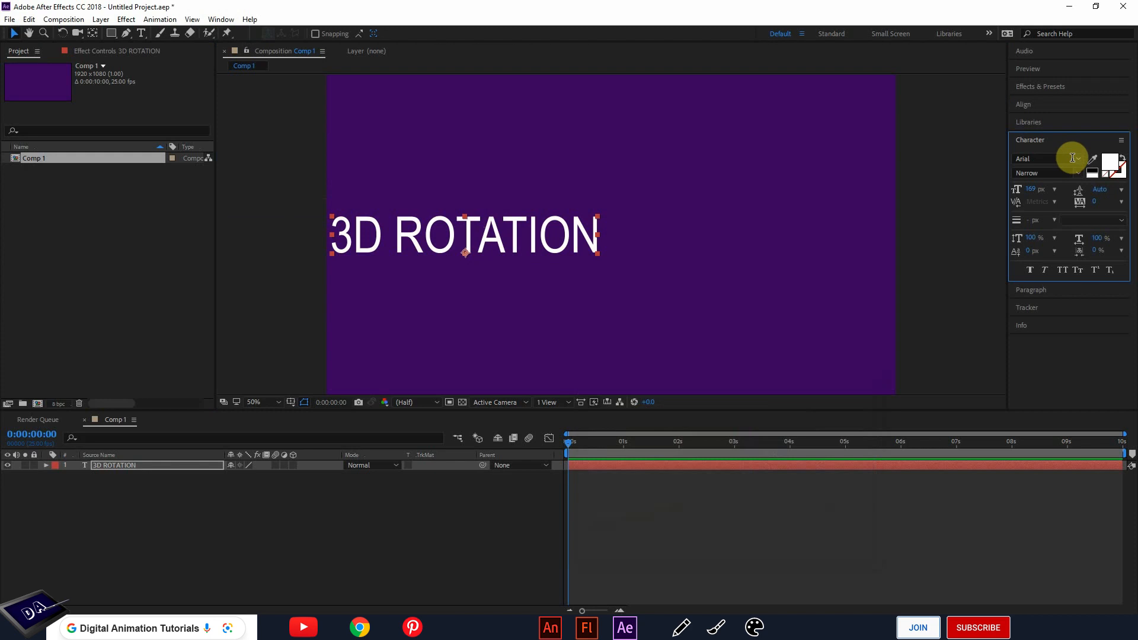
Set the text's font to Bauhaus 93 and shift it fully inside the frame's left edge
{"action": "left_click", "coordinate": [1075, 159]}
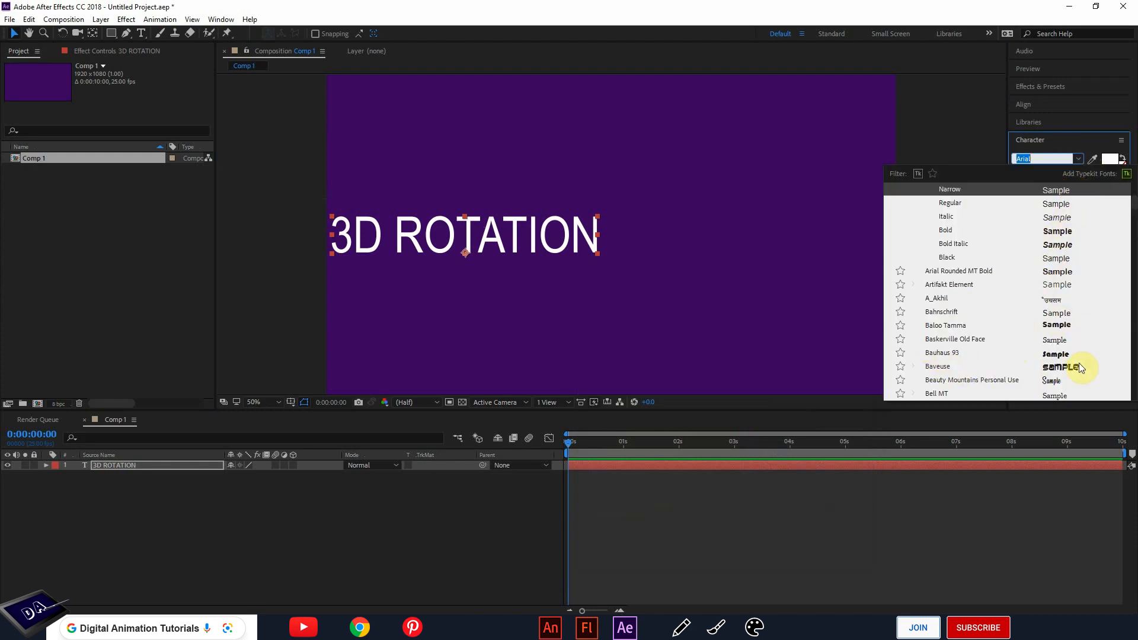
{"action": "left_click", "coordinate": [1051, 354]}
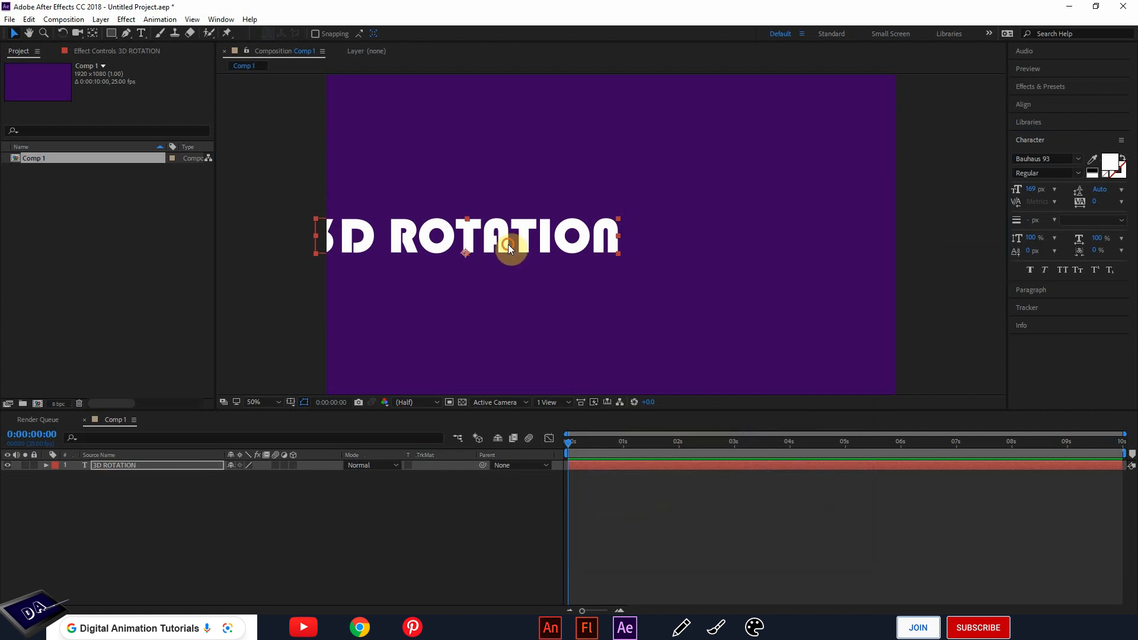
{"action": "left_click_drag", "start_coordinate": [507, 245], "coordinate": [522, 248]}
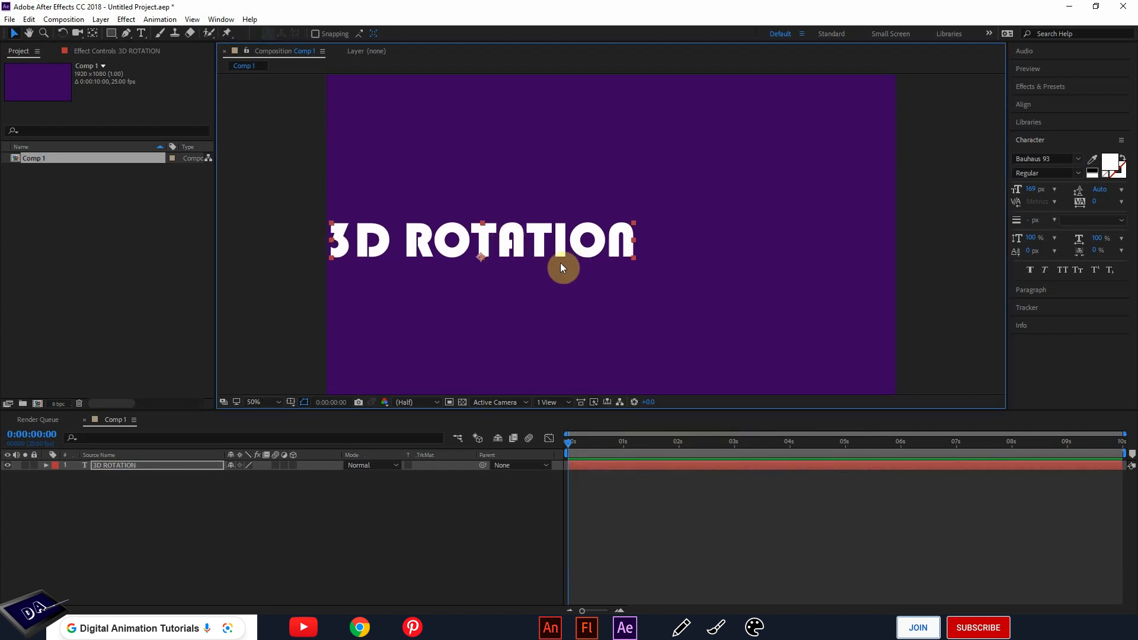
Reduce the text's font size to 147 px and reposition it in the left half of the frame
{"action": "left_click_drag", "start_coordinate": [1030, 189], "coordinate": [1015, 189]}
{"action": "left_click_drag", "start_coordinate": [511, 239], "coordinate": [497, 235]}
{"action": "scroll", "coordinate": [583, 207], "scroll_direction": "down", "scroll_amount": 2}
{"action": "scroll", "coordinate": [583, 207], "scroll_direction": "up", "scroll_amount": 2}
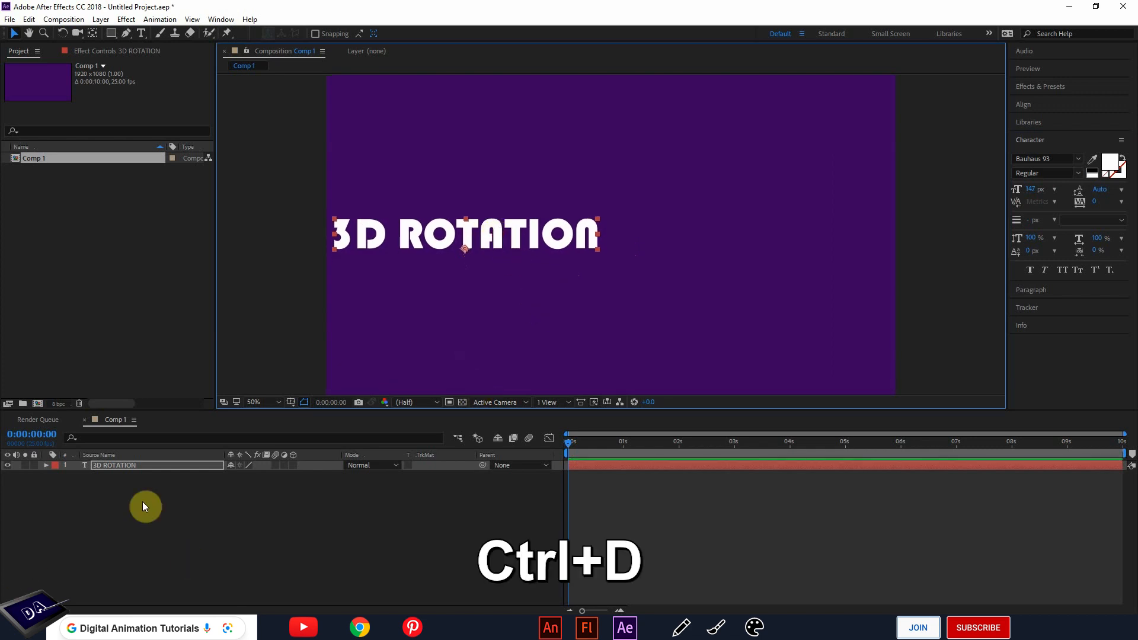
Duplicate the 3D ROTATION text layer and place the copy level with the original in the right half of the frame
{"action": "key", "text": "ctrl+d"}
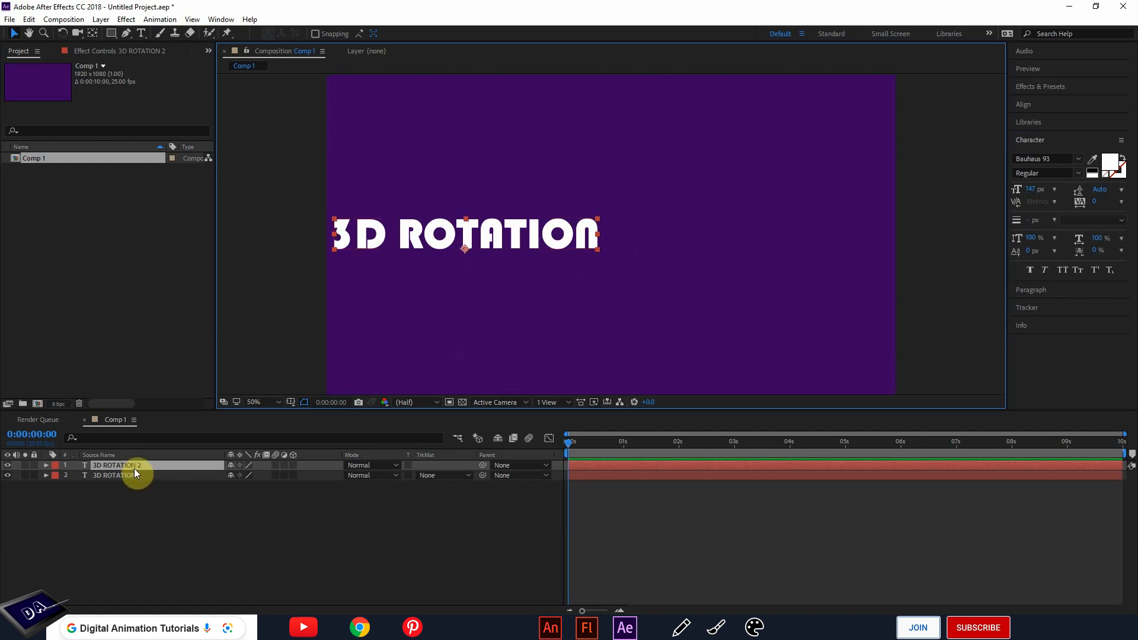
{"action": "left_click_drag", "start_coordinate": [402, 253], "coordinate": [690, 241]}
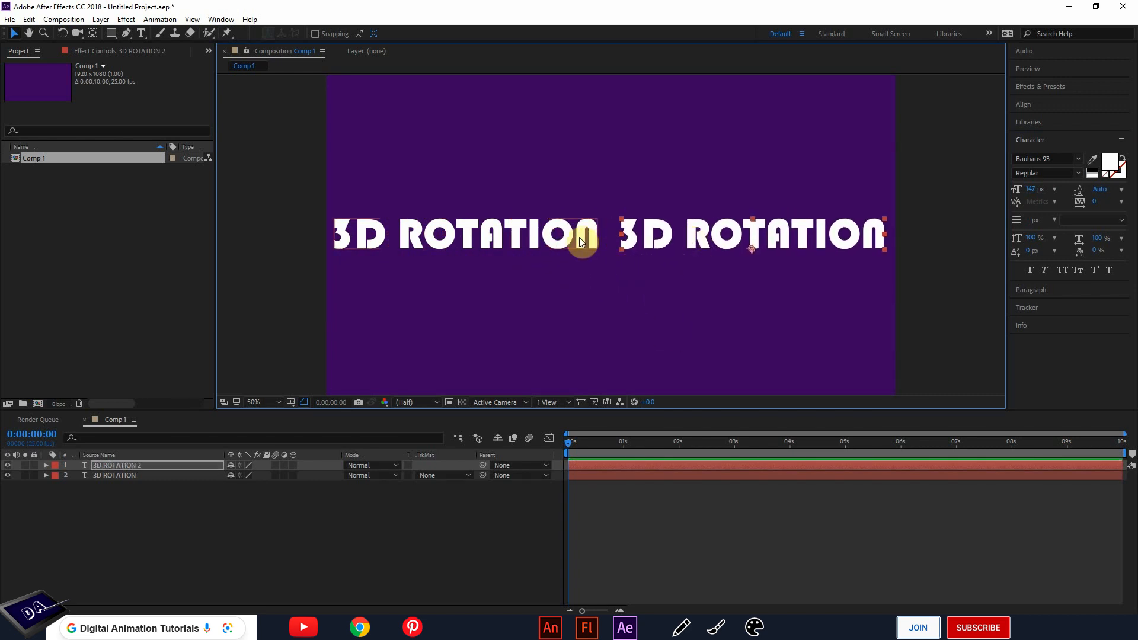
Set the font size of both 3D ROTATION text layers to 140 px and deselect them
{"action": "left_click", "coordinate": [486, 242]}
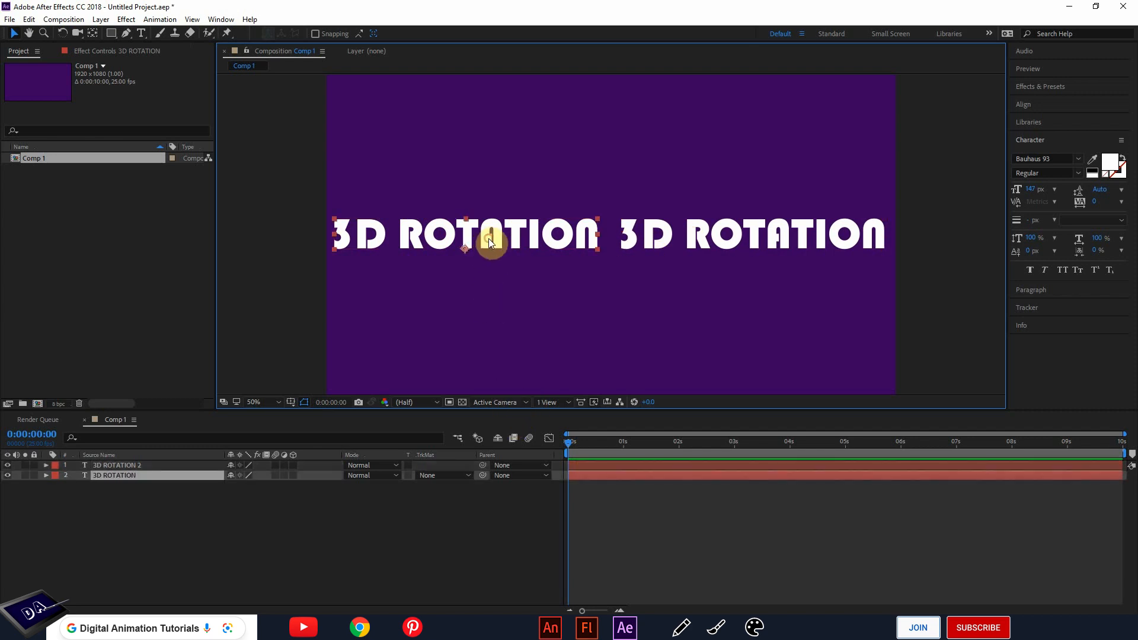
{"action": "left_click", "coordinate": [1031, 189]}
{"action": "type", "text": "1"}
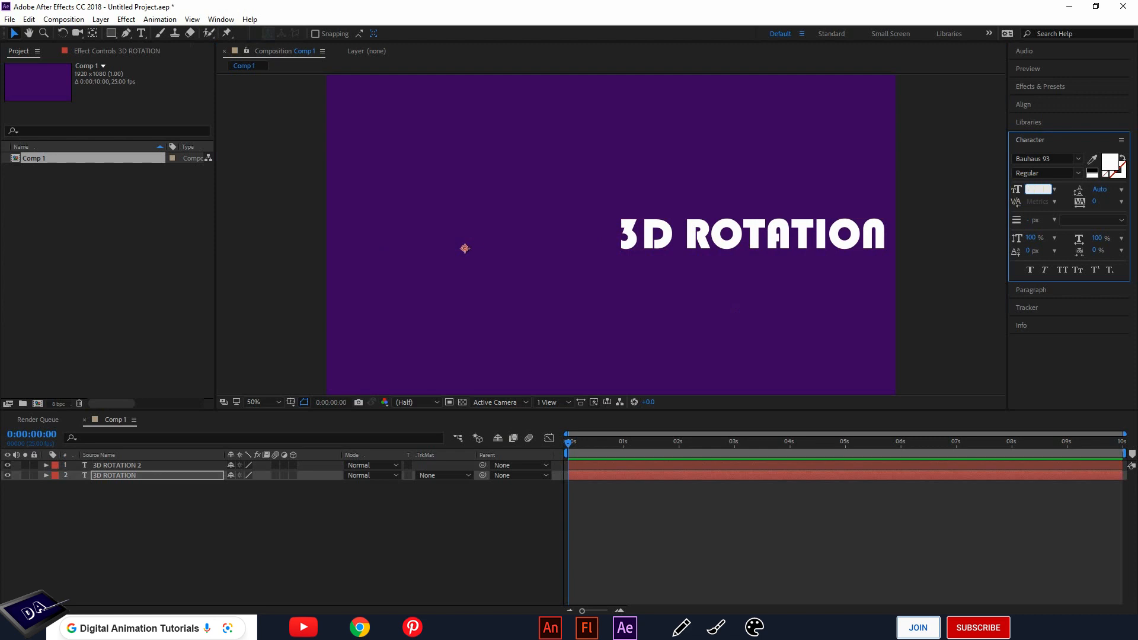
{"action": "type", "text": "40"}
{"action": "left_click", "coordinate": [792, 243]}
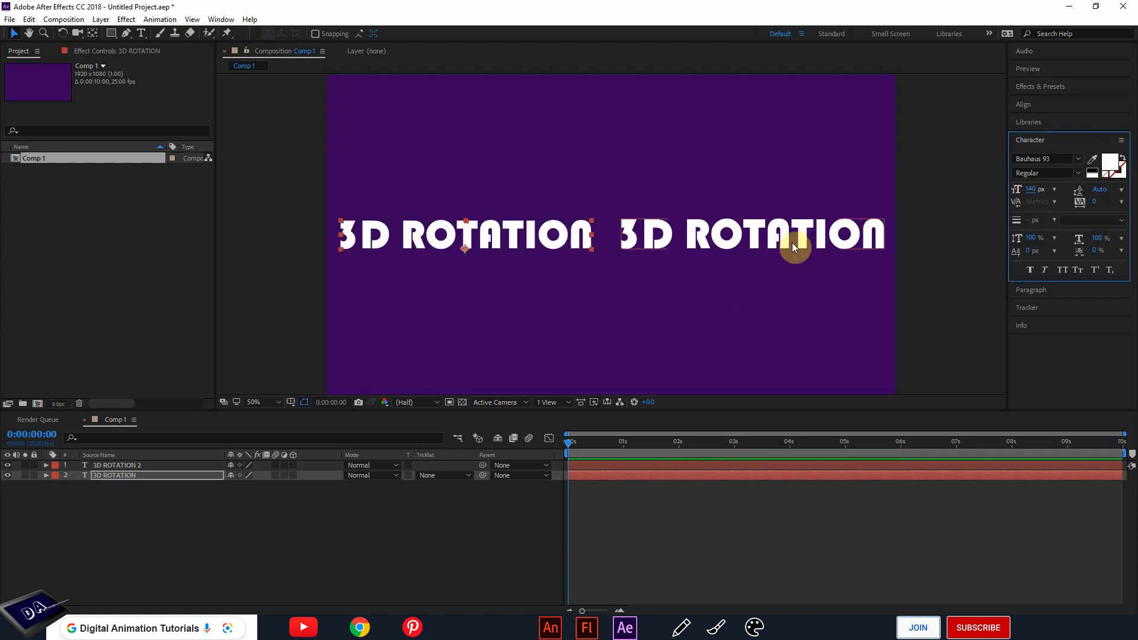
{"action": "left_click", "coordinate": [1030, 190]}
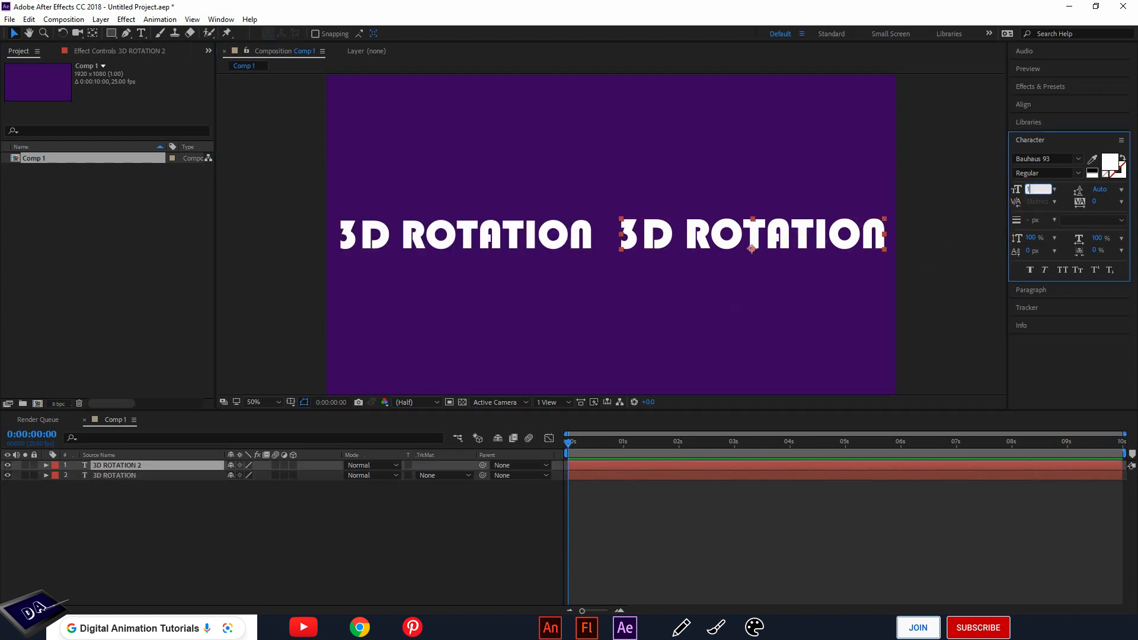
{"action": "type", "text": "140"}
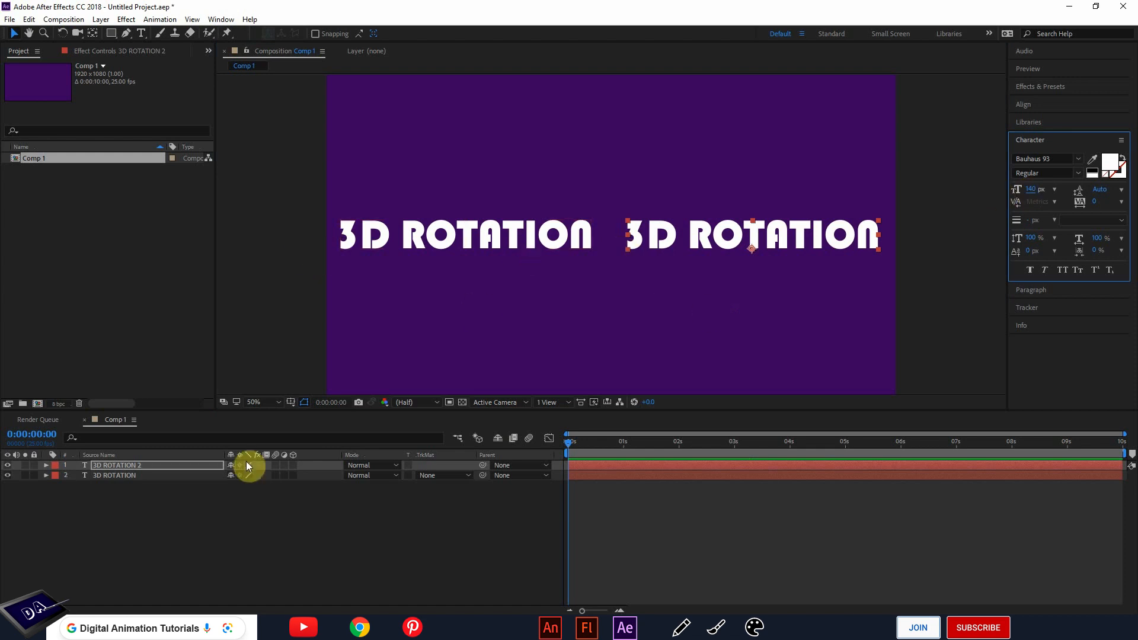
{"action": "left_click", "coordinate": [280, 525]}
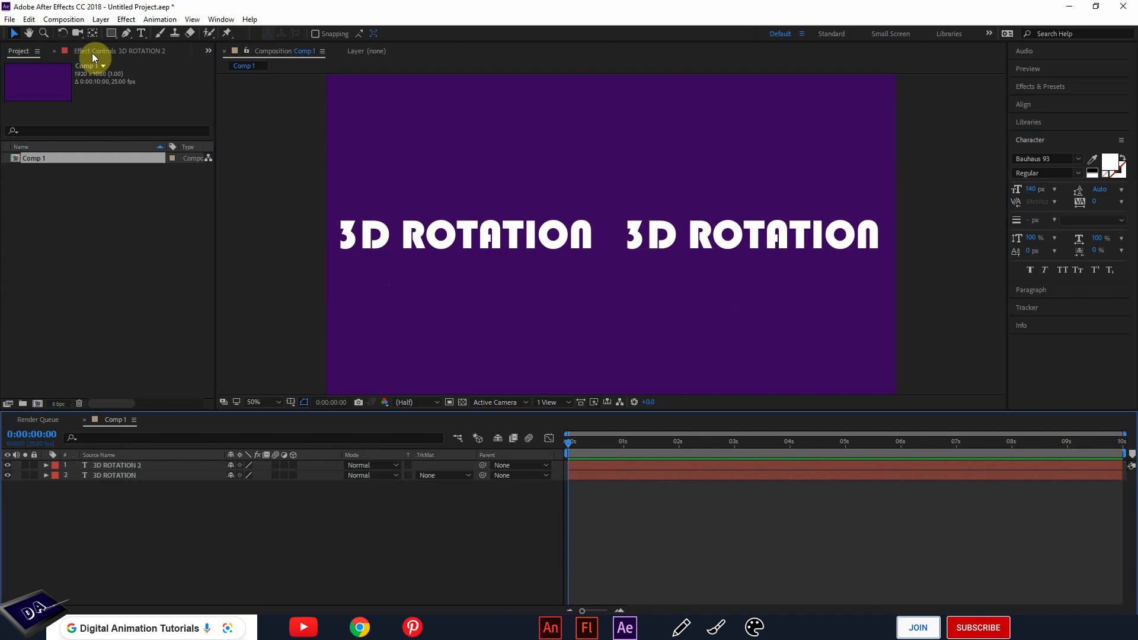
Set up the Rounded Rectangle tool with no stroke and a black 000000 fill
{"action": "left_click", "coordinate": [111, 37]}
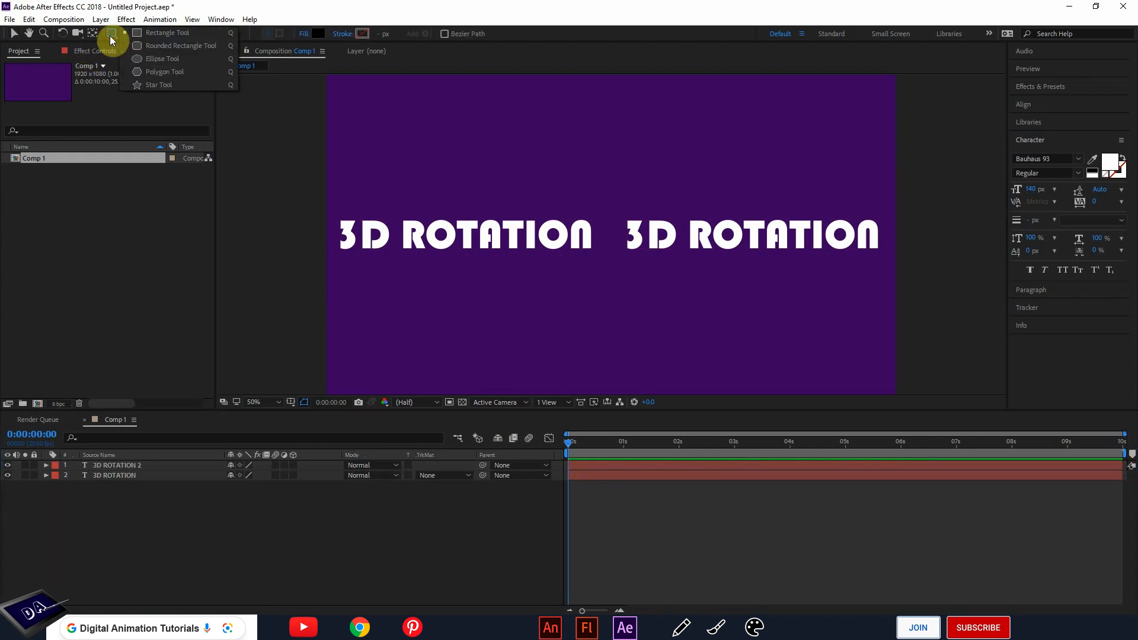
{"action": "left_click", "coordinate": [184, 47]}
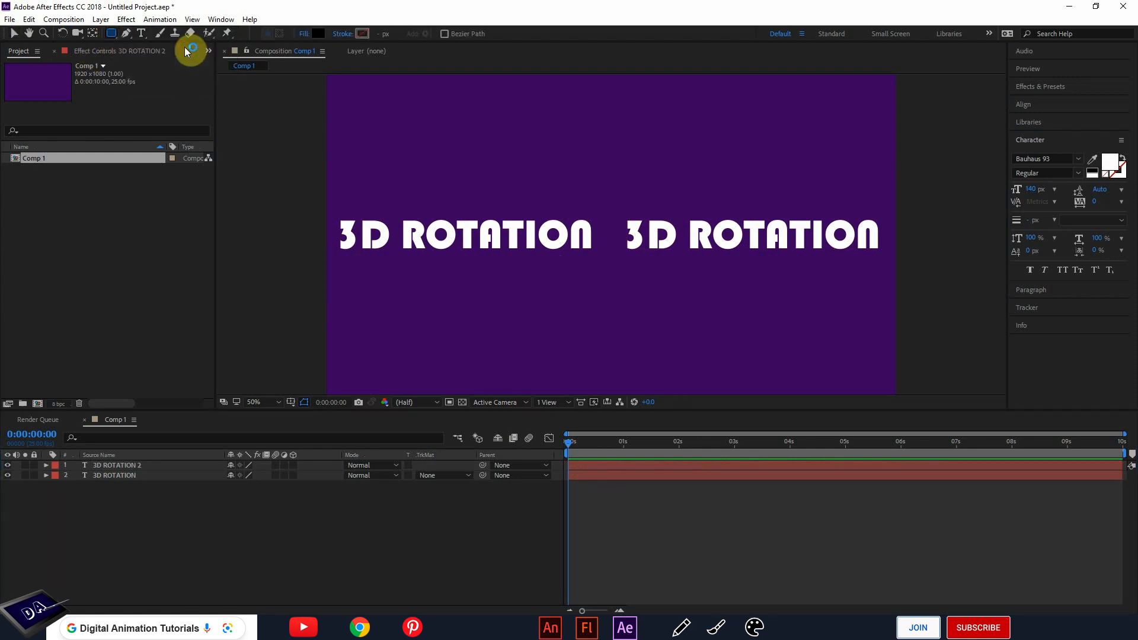
{"action": "left_click", "coordinate": [344, 34]}
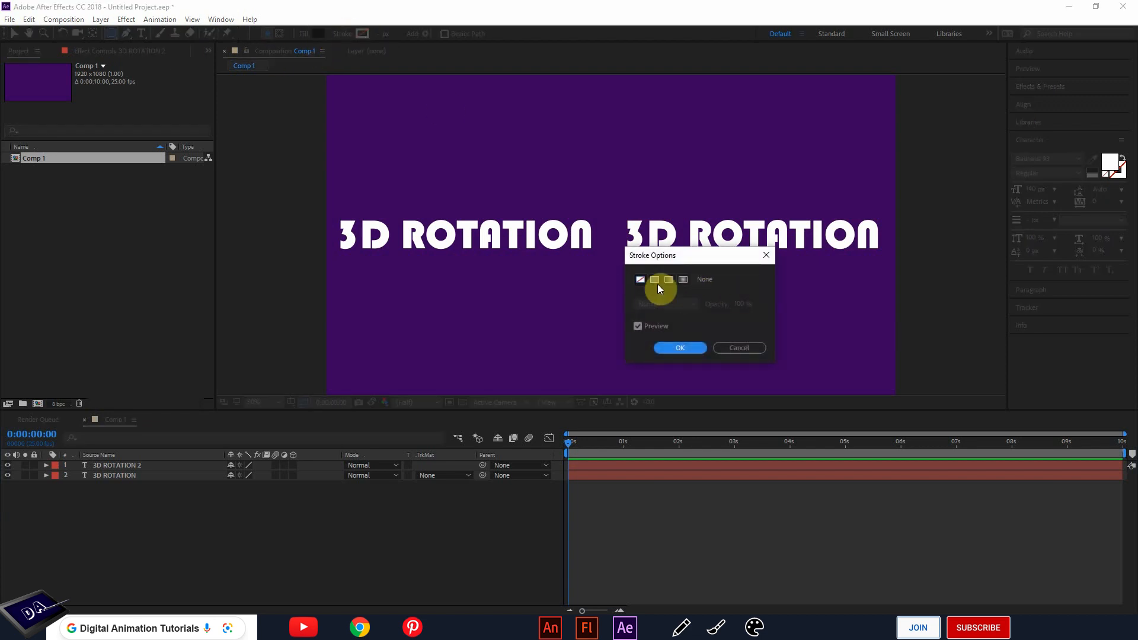
{"action": "left_click", "coordinate": [641, 279]}
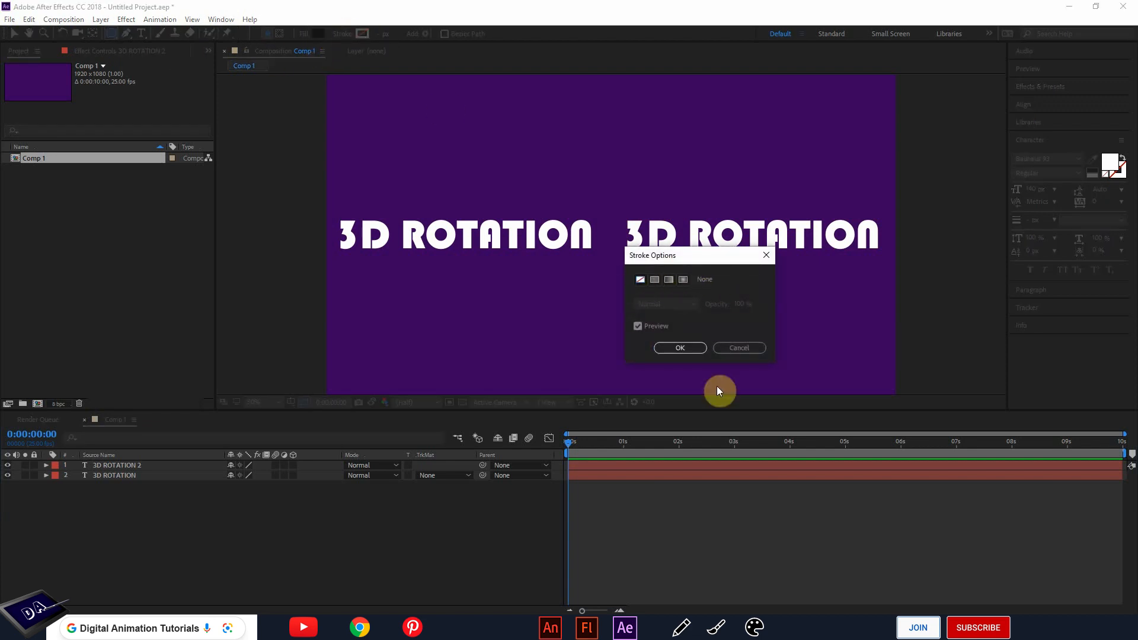
{"action": "left_click", "coordinate": [680, 347]}
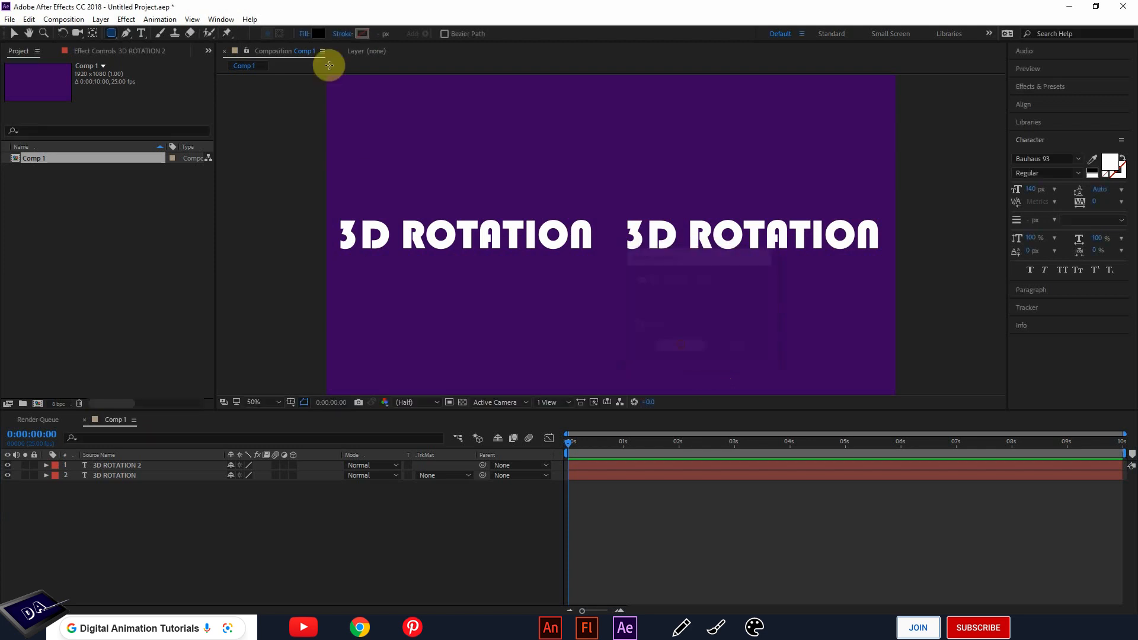
{"action": "left_click", "coordinate": [315, 34]}
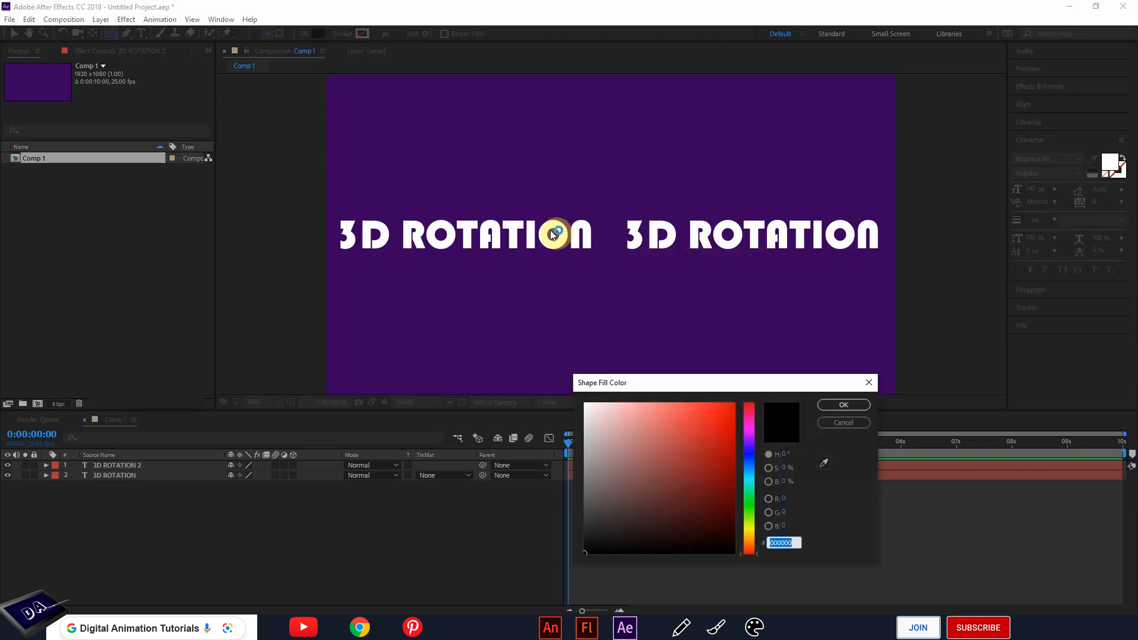
{"action": "left_click", "coordinate": [841, 406]}
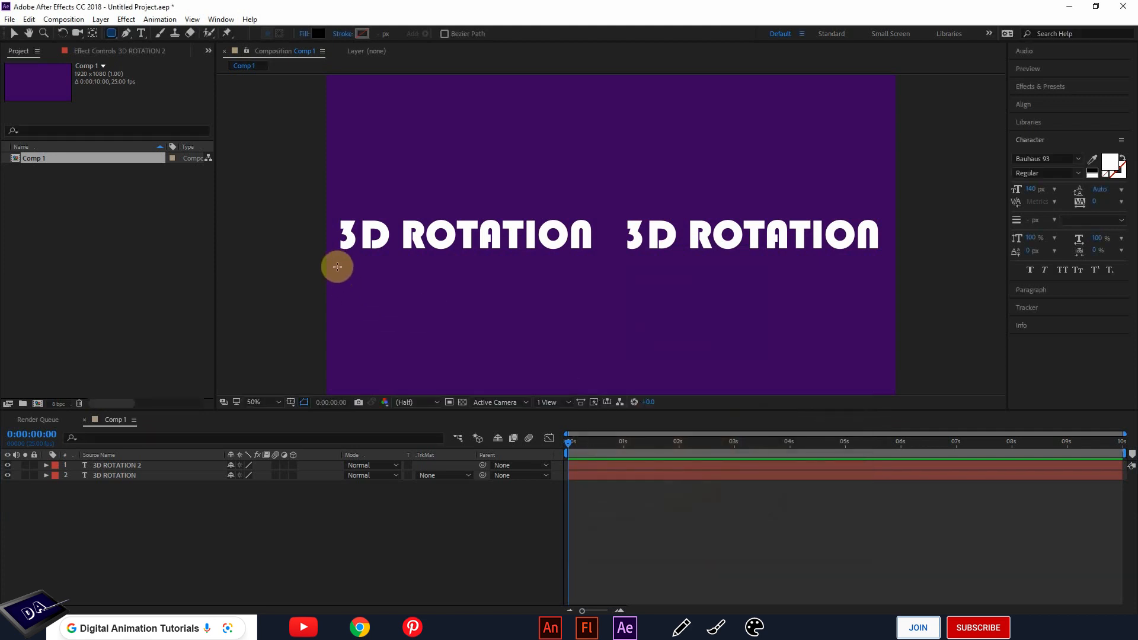
Draw a thin rounded bar about 150 px wide below the left text's "3D" and align its left end with the text
{"action": "left_click_drag", "start_coordinate": [337, 266], "coordinate": [381, 271]}
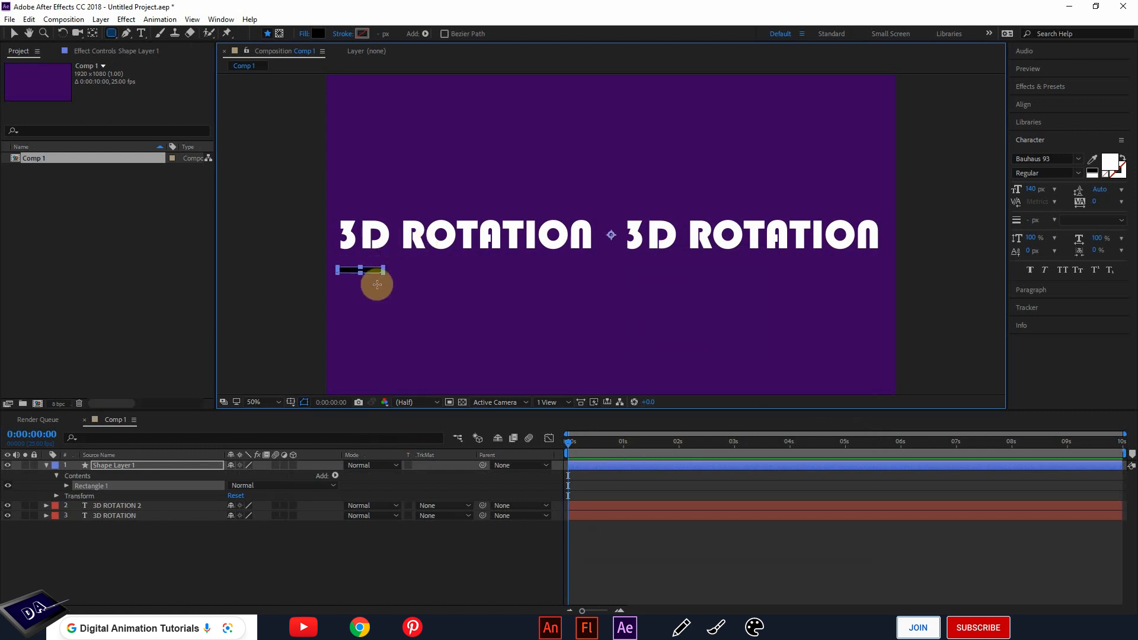
{"action": "scroll", "coordinate": [371, 285], "scroll_direction": "up", "scroll_amount": 1}
{"action": "key", "text": "space"}
{"action": "left_click_drag", "start_coordinate": [370, 312], "coordinate": [644, 305]}
{"action": "key", "text": "space"}
{"action": "left_click_drag", "start_coordinate": [584, 443], "coordinate": [542, 446]}
{"action": "left_click", "coordinate": [14, 33]}
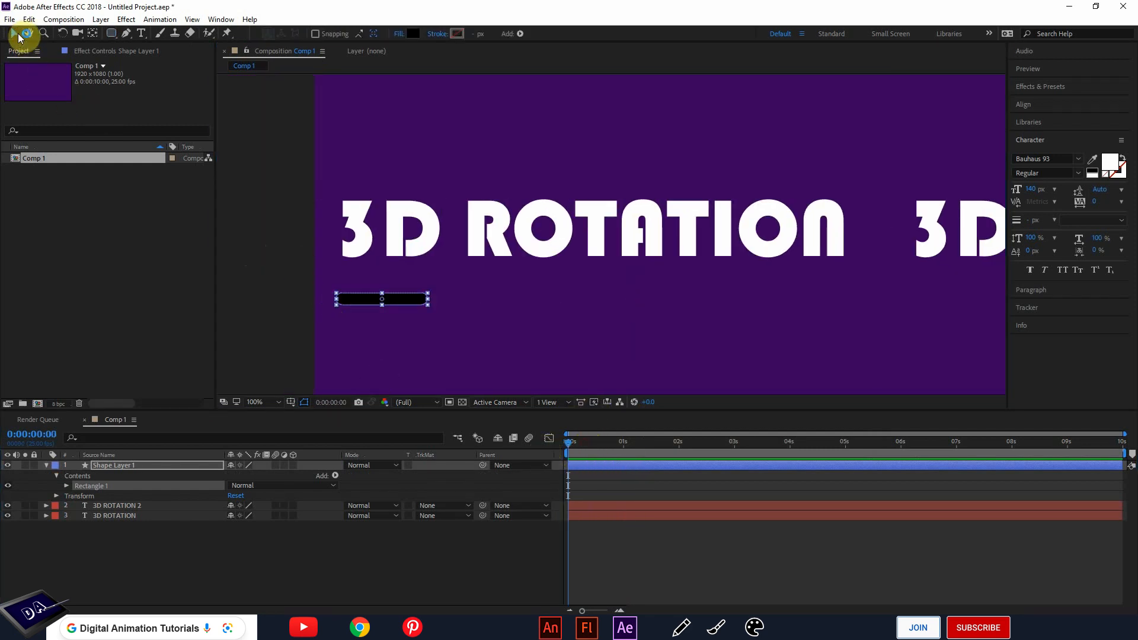
{"action": "left_click_drag", "start_coordinate": [363, 299], "coordinate": [364, 297]}
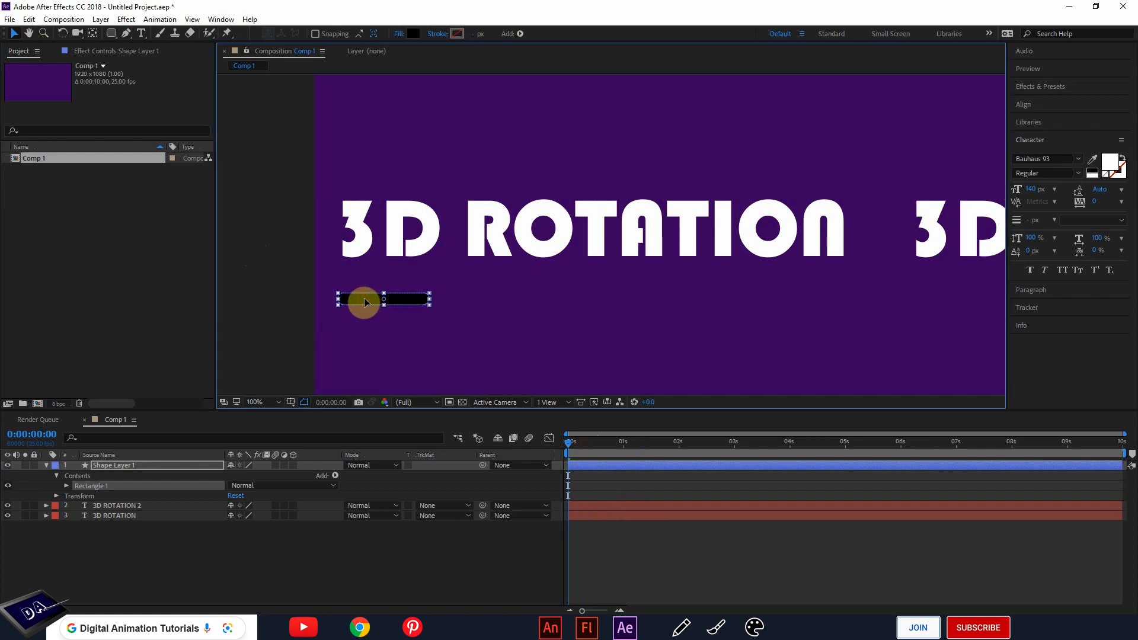
Deselect the bar and show the rulers in the composition view
{"action": "left_click", "coordinate": [277, 292]}
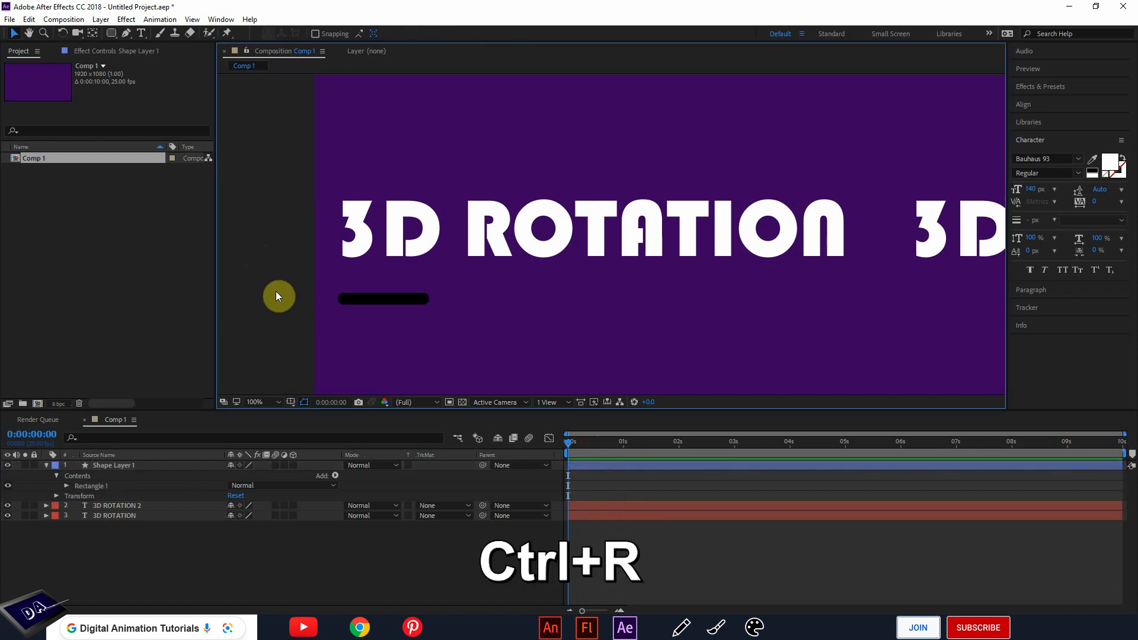
{"action": "key", "text": "ctrl+r"}
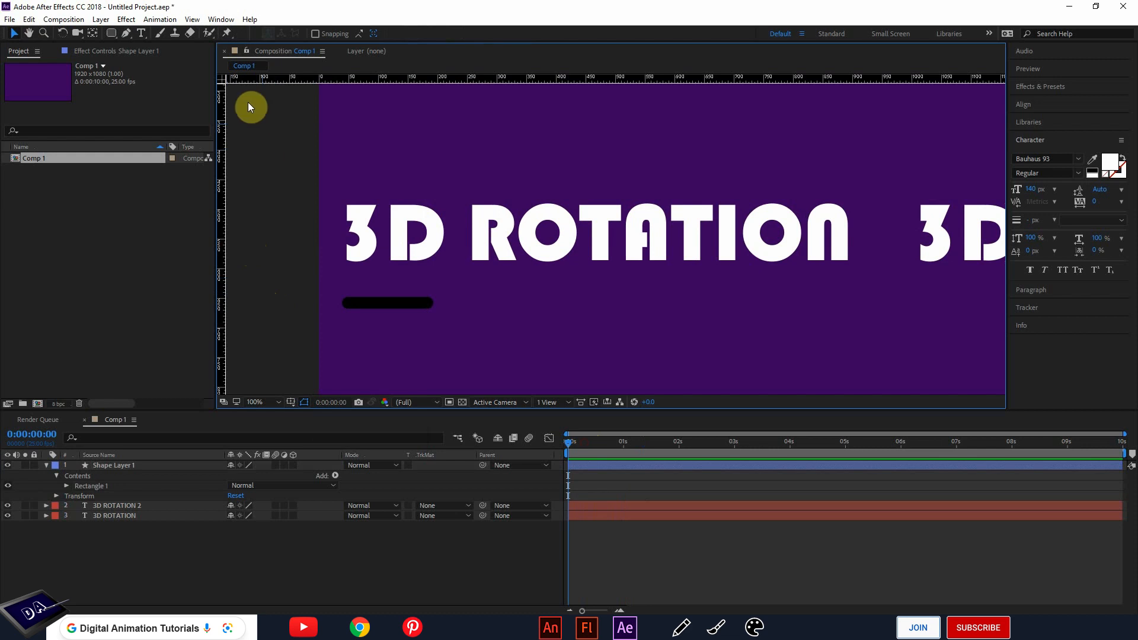
Place horizontal guides along the black bar's bottom and top edges and draw a rounded bar about 630 px wide between them below the left "ROTATION"
{"action": "left_click_drag", "start_coordinate": [427, 79], "coordinate": [473, 308]}
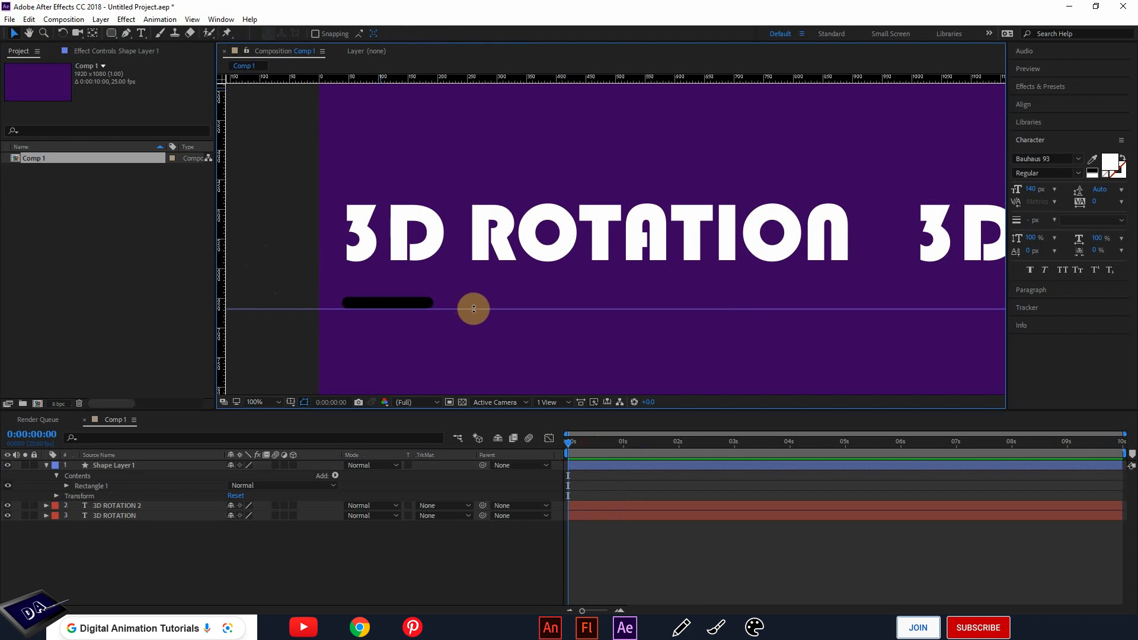
{"action": "left_click_drag", "start_coordinate": [472, 79], "coordinate": [501, 297]}
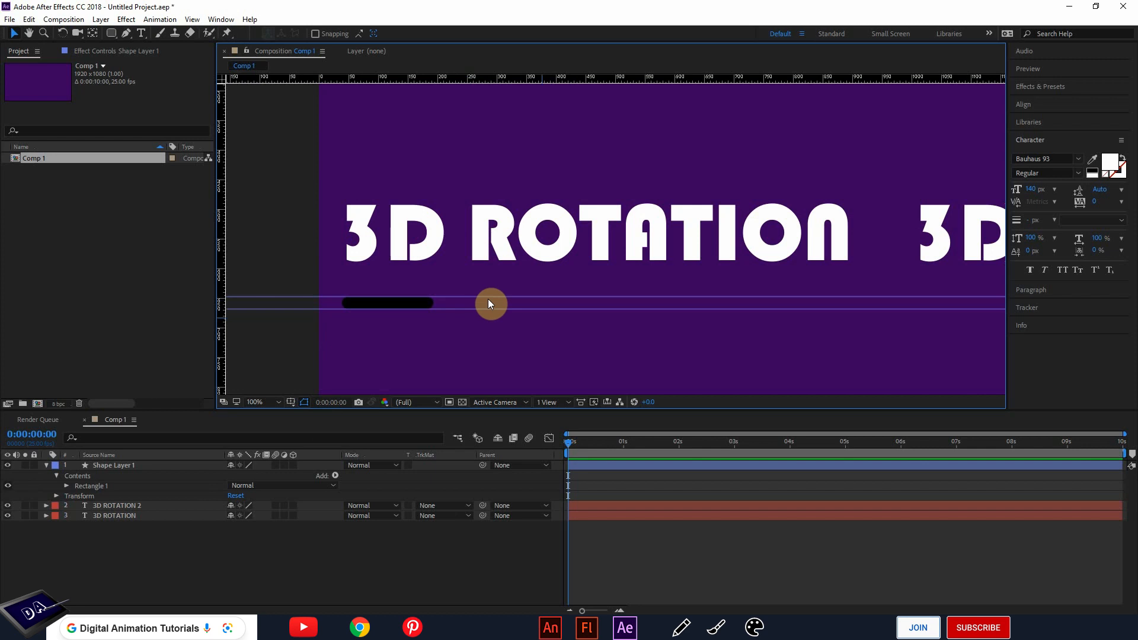
{"action": "left_click", "coordinate": [166, 560]}
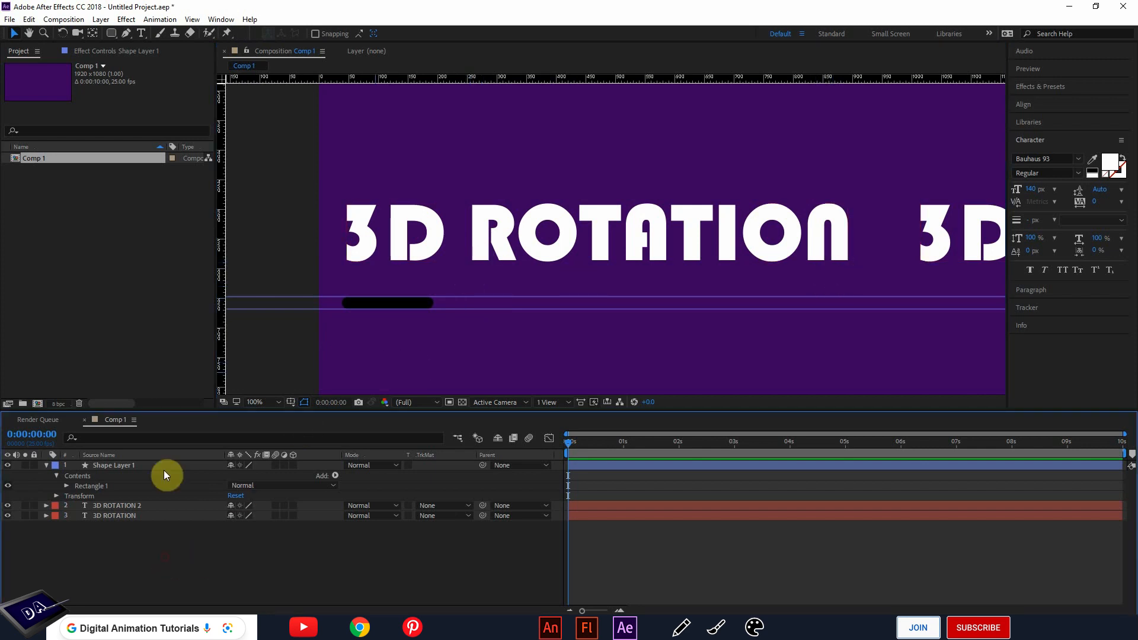
{"action": "left_click", "coordinate": [111, 33]}
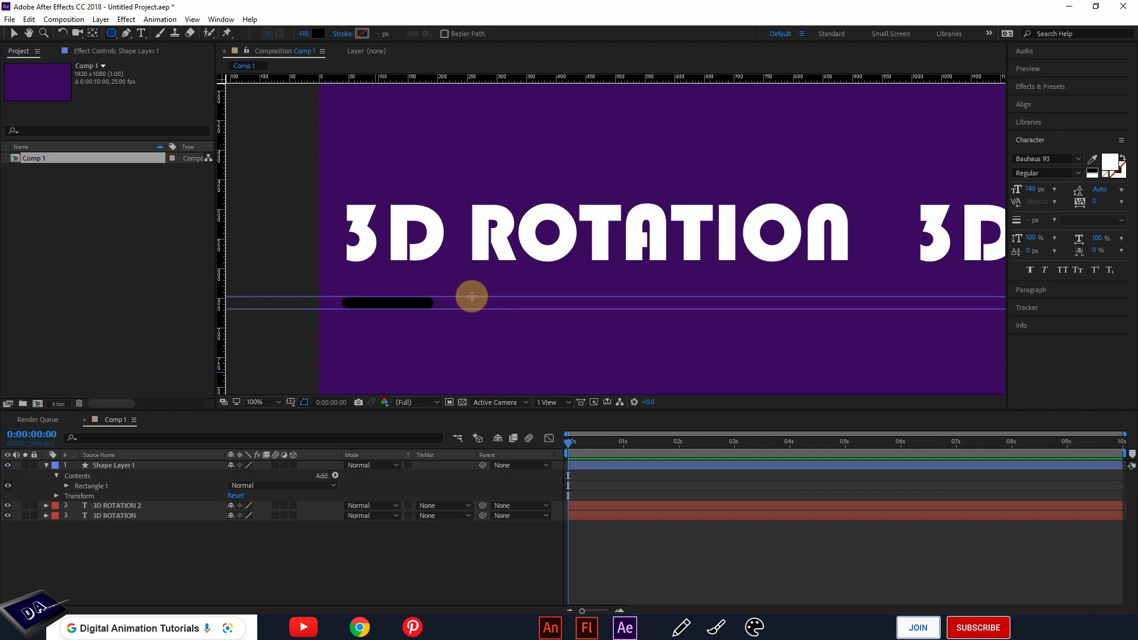
{"action": "left_click_drag", "start_coordinate": [471, 296], "coordinate": [847, 309]}
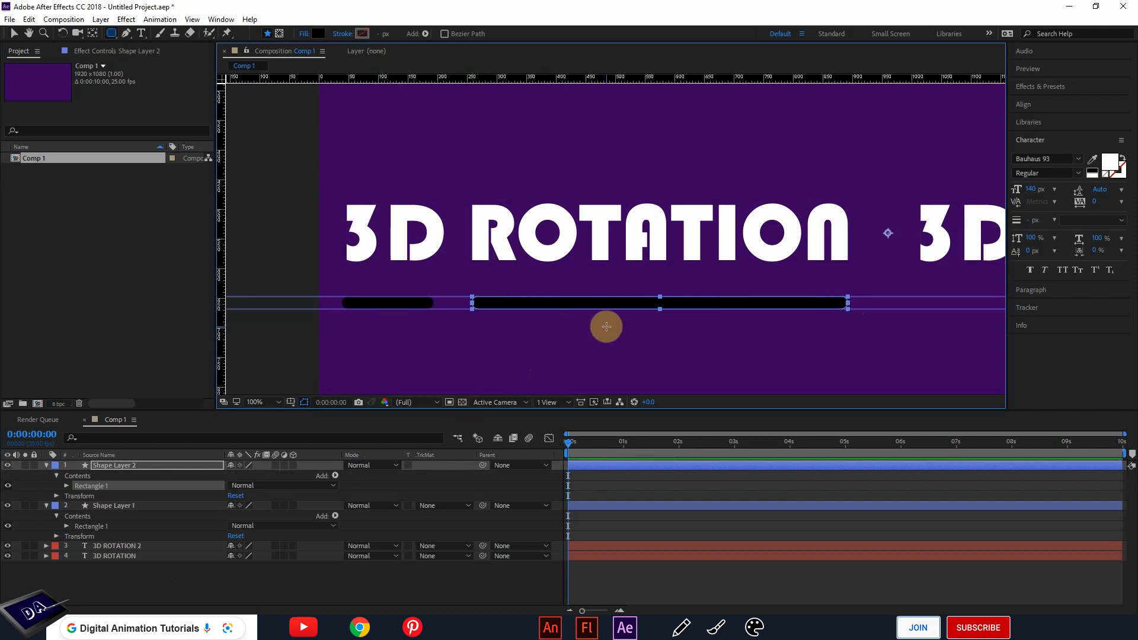
Draw a separate rounded bar about 150 px wide between the guides below the right text's "3D" and deselect it
{"action": "key", "text": "h"}
{"action": "left_click_drag", "start_coordinate": [683, 320], "coordinate": [403, 321]}
{"action": "left_click_drag", "start_coordinate": [737, 307], "coordinate": [630, 312]}
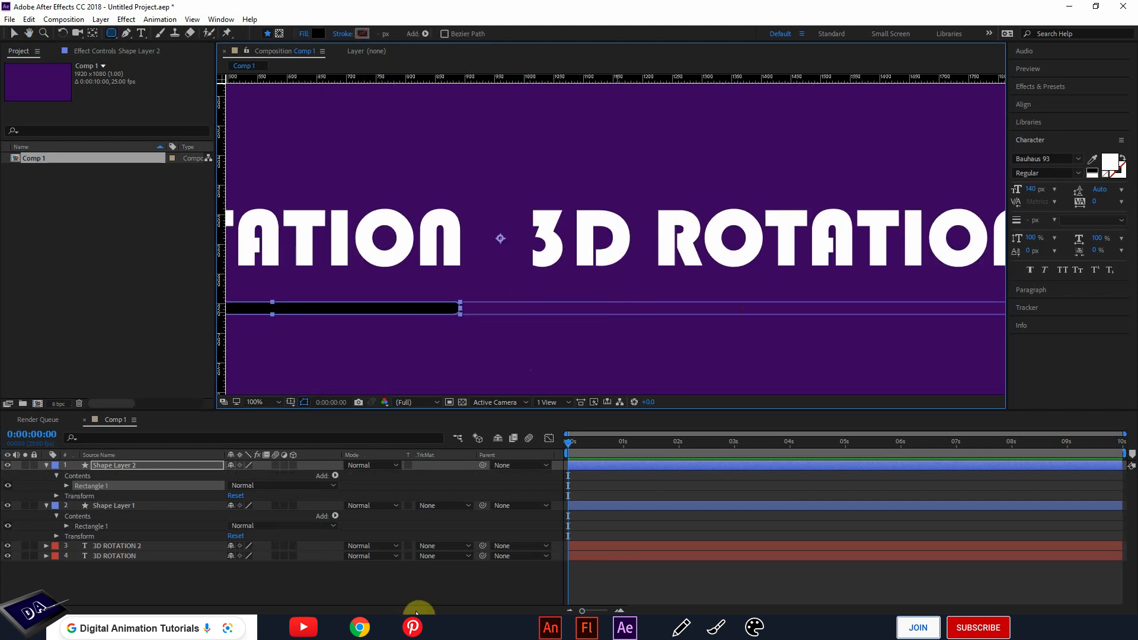
{"action": "left_click", "coordinate": [412, 586]}
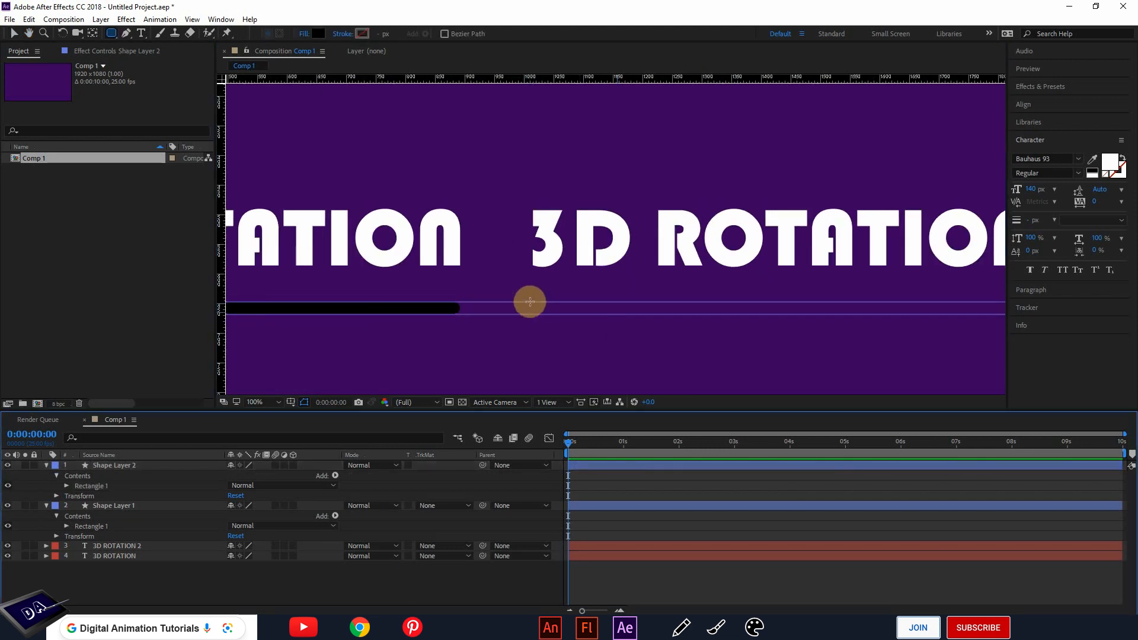
{"action": "left_click_drag", "start_coordinate": [531, 302], "coordinate": [620, 314]}
{"action": "left_click", "coordinate": [45, 466]}
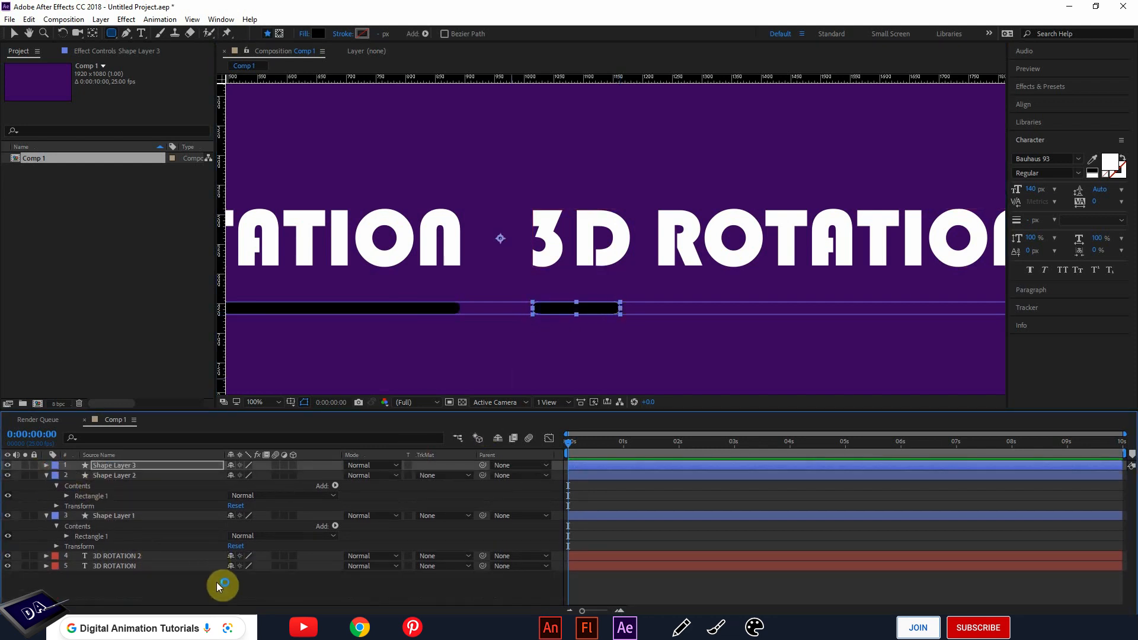
{"action": "left_click", "coordinate": [217, 584]}
Draw a fourth rounded bar about 630 px wide between the guides below the right text's "ROTATION" and deselect it
{"action": "key", "text": "h"}
{"action": "left_click_drag", "start_coordinate": [735, 307], "coordinate": [571, 311]}
{"action": "key", "text": "q"}
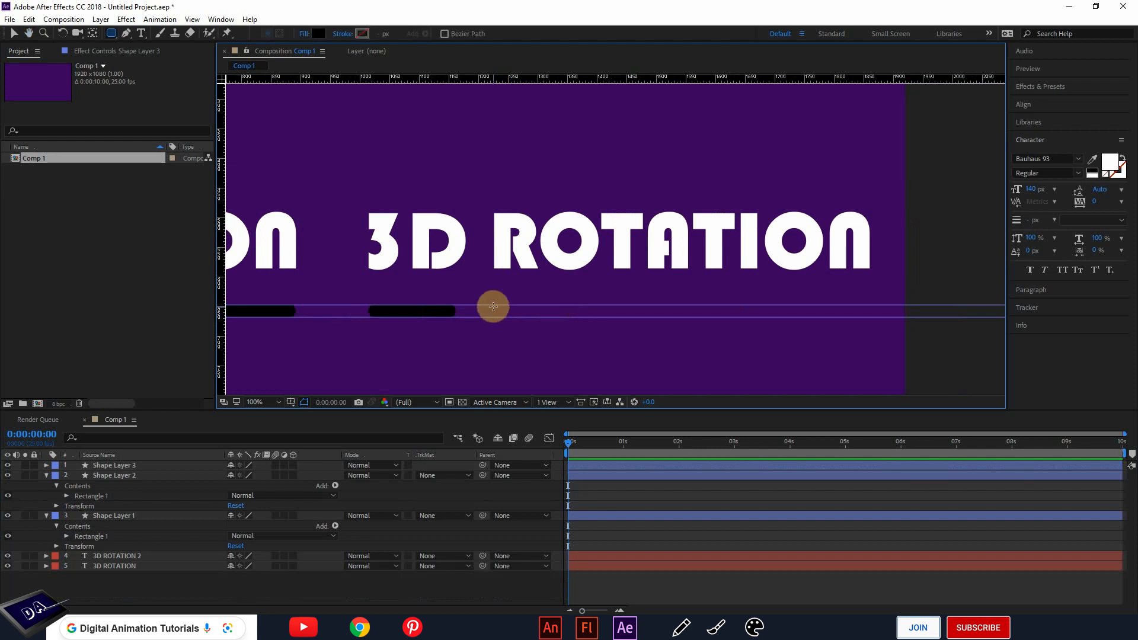
{"action": "left_click_drag", "start_coordinate": [493, 305], "coordinate": [869, 312]}
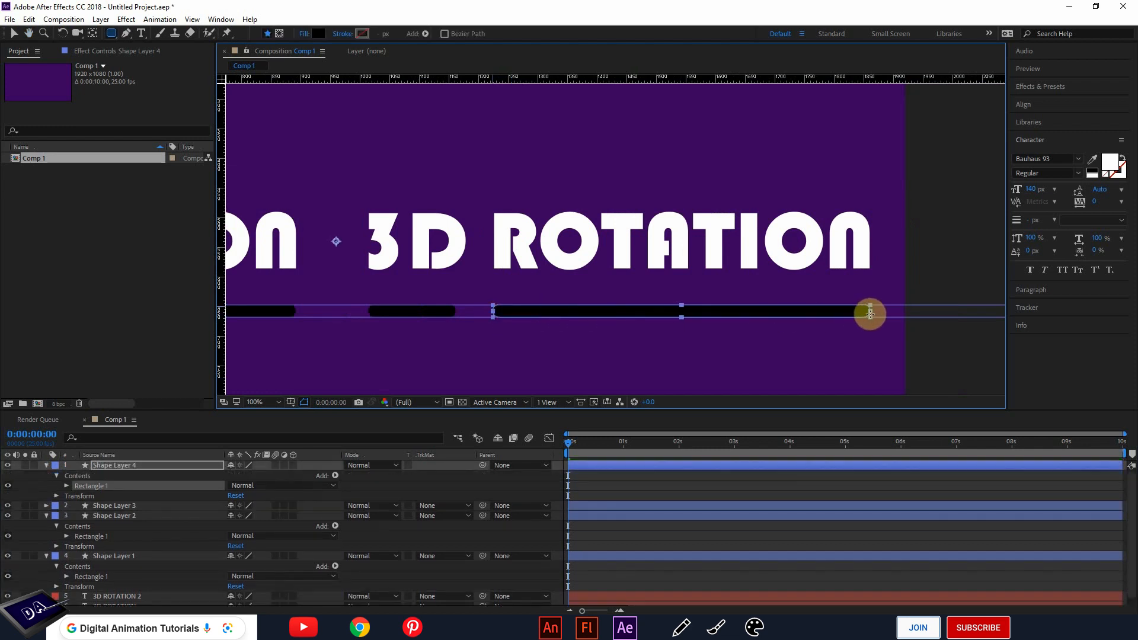
{"action": "left_click", "coordinate": [48, 465]}
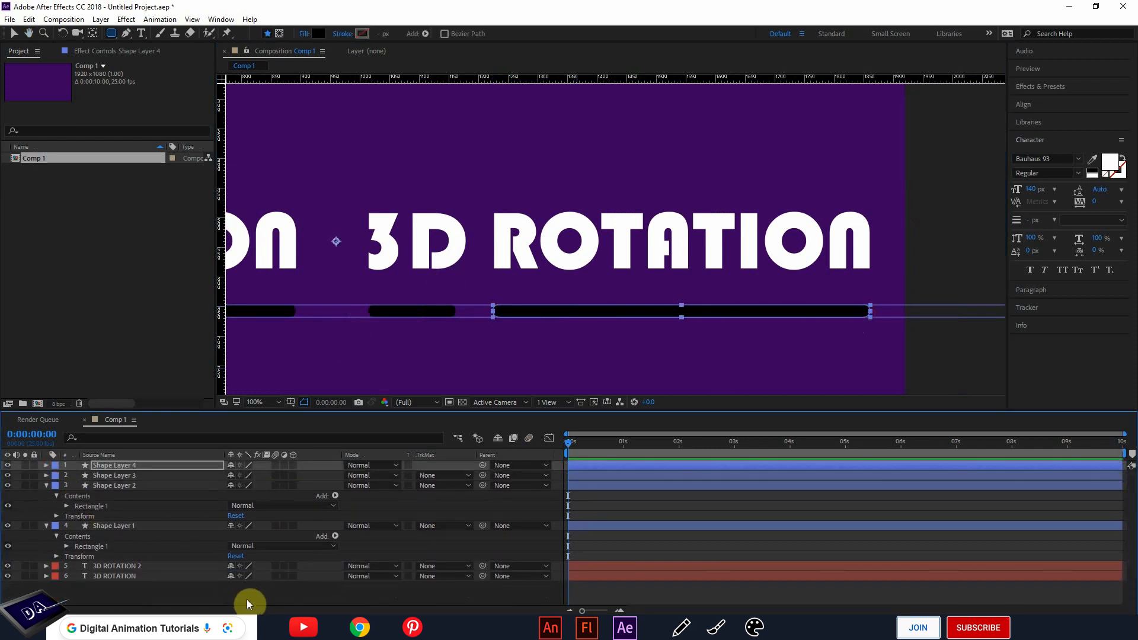
{"action": "left_click", "coordinate": [247, 597]}
Remove both horizontal guides from the composition
{"action": "left_click", "coordinate": [277, 403]}
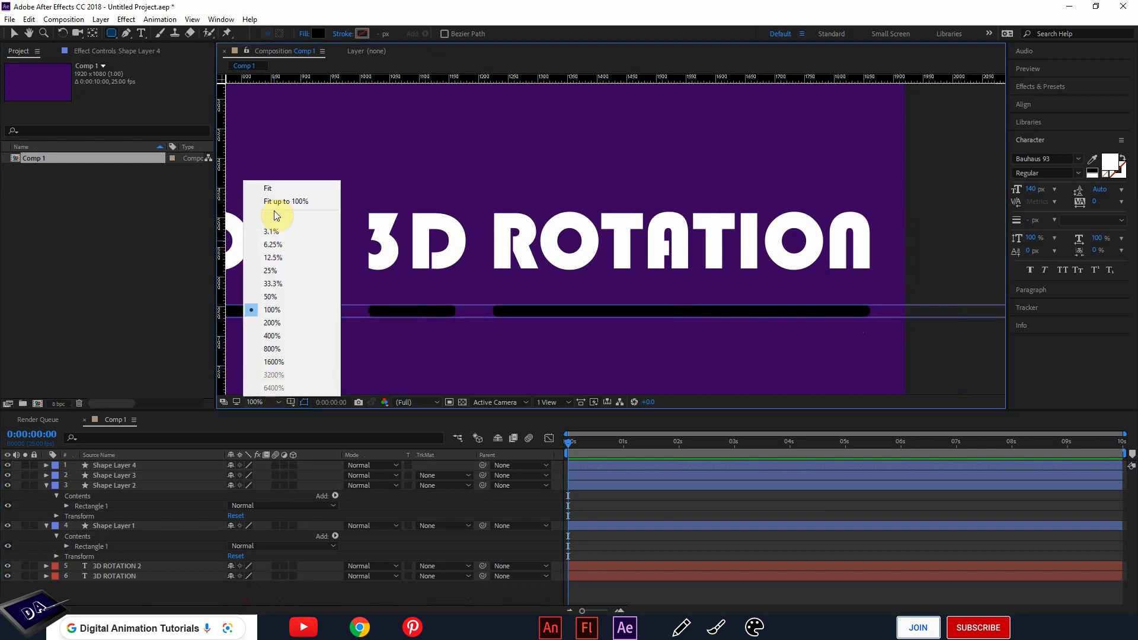
{"action": "left_click", "coordinate": [273, 190]}
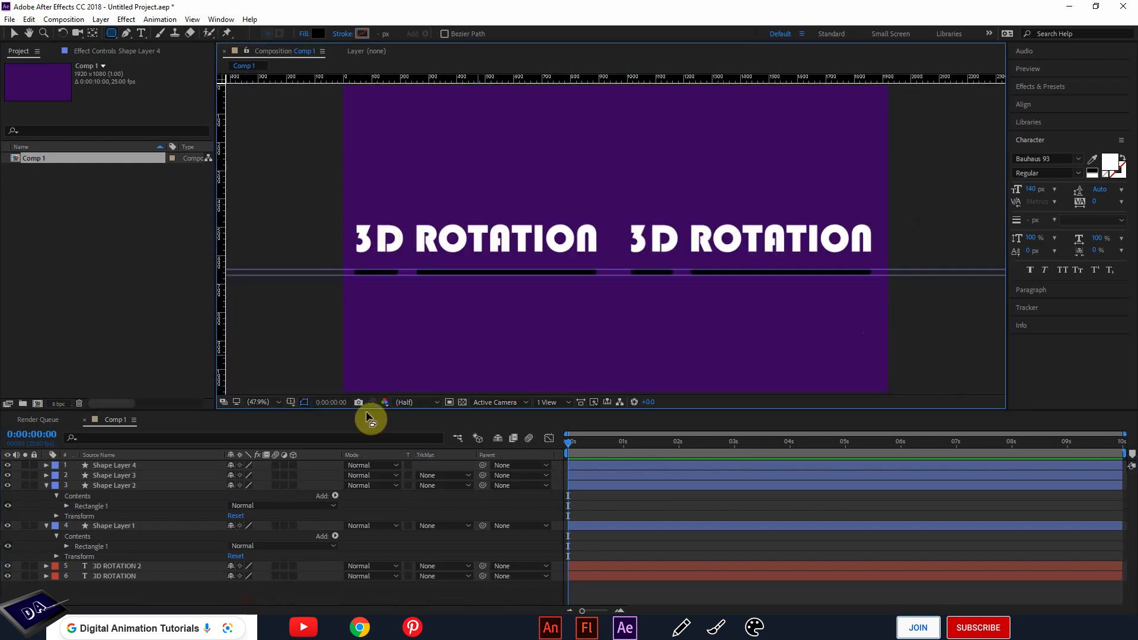
{"action": "left_click_drag", "start_coordinate": [272, 272], "coordinate": [276, 83]}
{"action": "left_click_drag", "start_coordinate": [272, 270], "coordinate": [300, 81]}
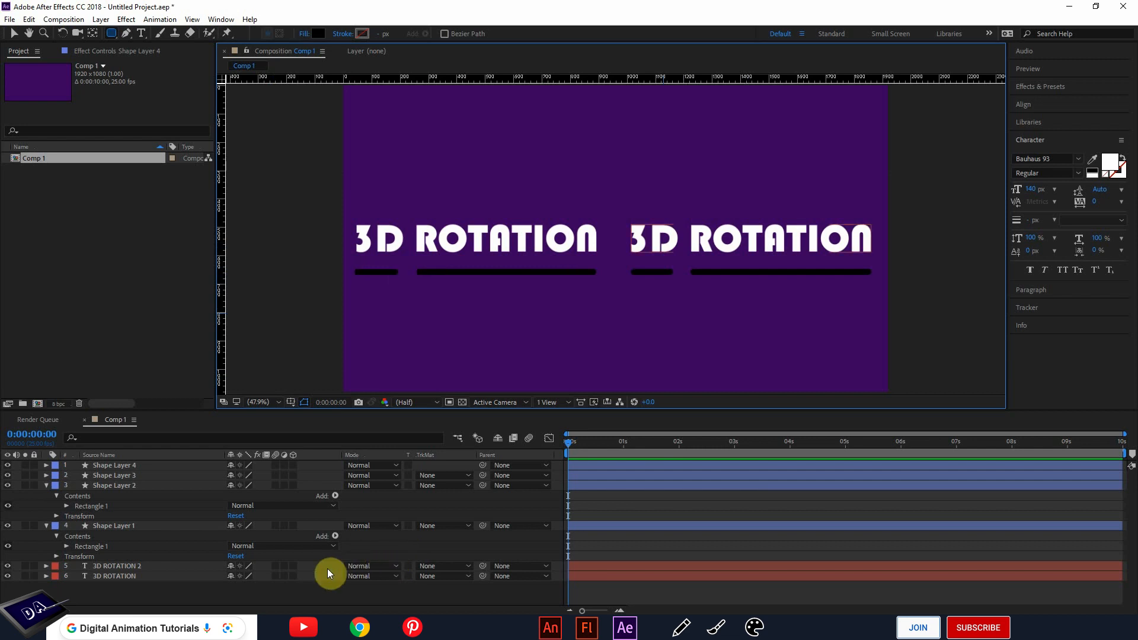
Set the opacity of all four bar shape layers to 50% and deselect them
{"action": "left_click", "coordinate": [46, 526]}
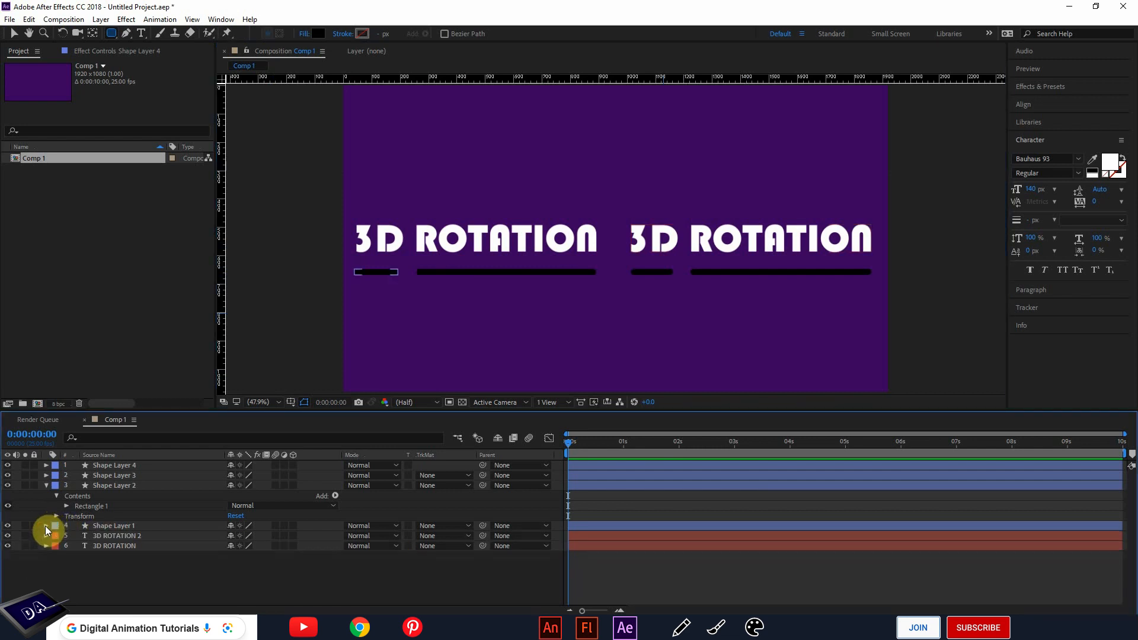
{"action": "left_click", "coordinate": [47, 485]}
{"action": "left_click", "coordinate": [105, 495]}
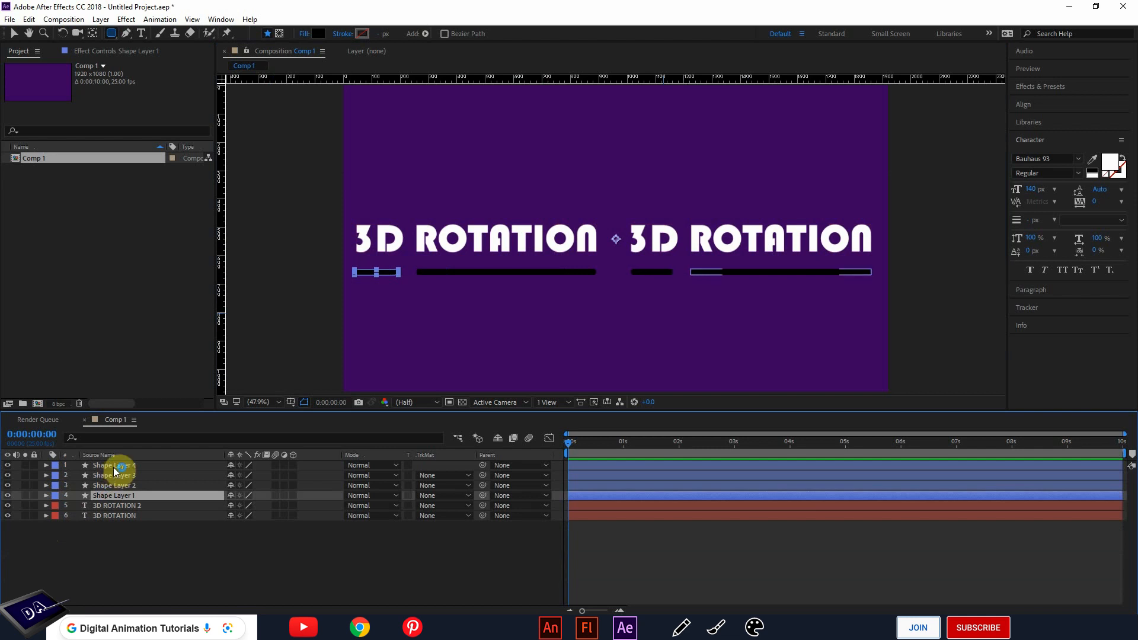
{"action": "left_click", "coordinate": [113, 467], "text": "shift"}
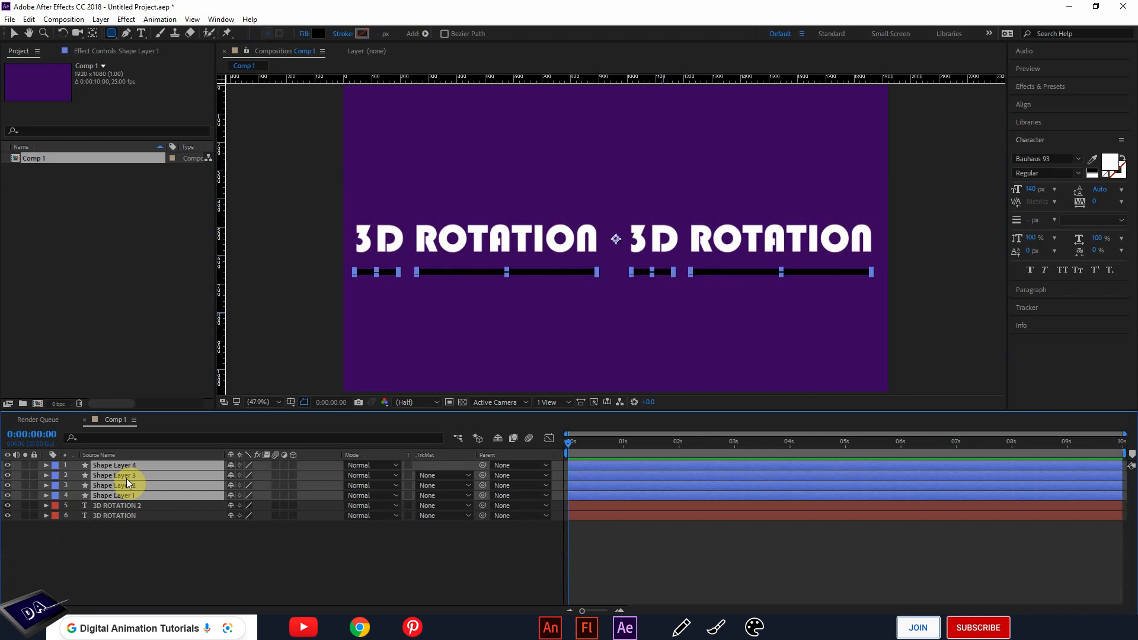
{"action": "key", "text": "t"}
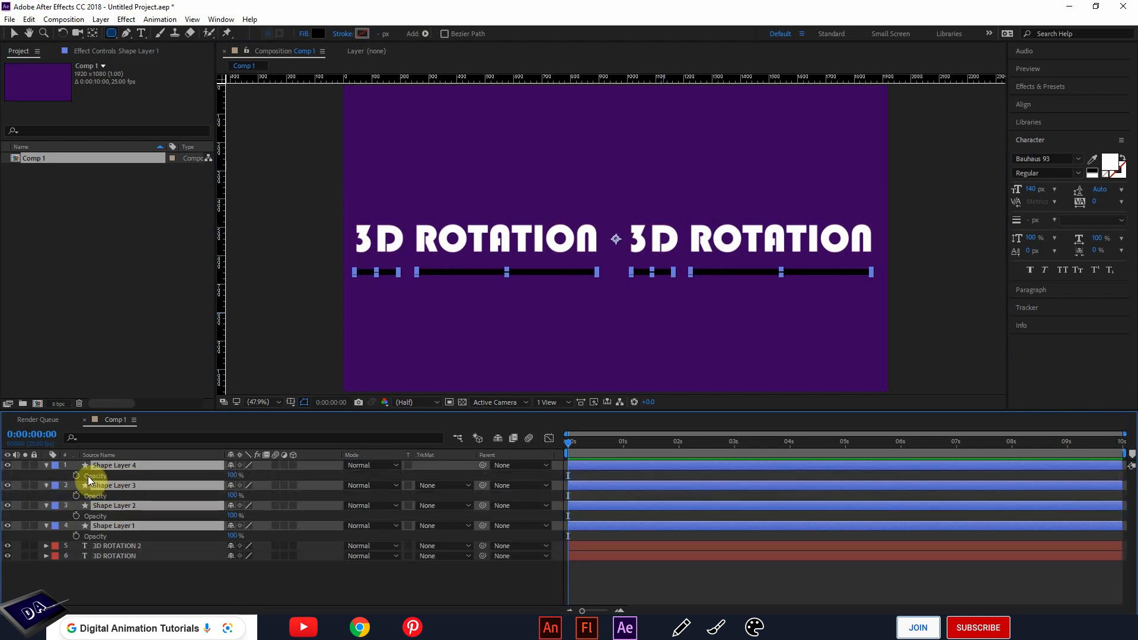
{"action": "left_click", "coordinate": [232, 475]}
{"action": "type", "text": "50"}
{"action": "key", "text": "Return"}
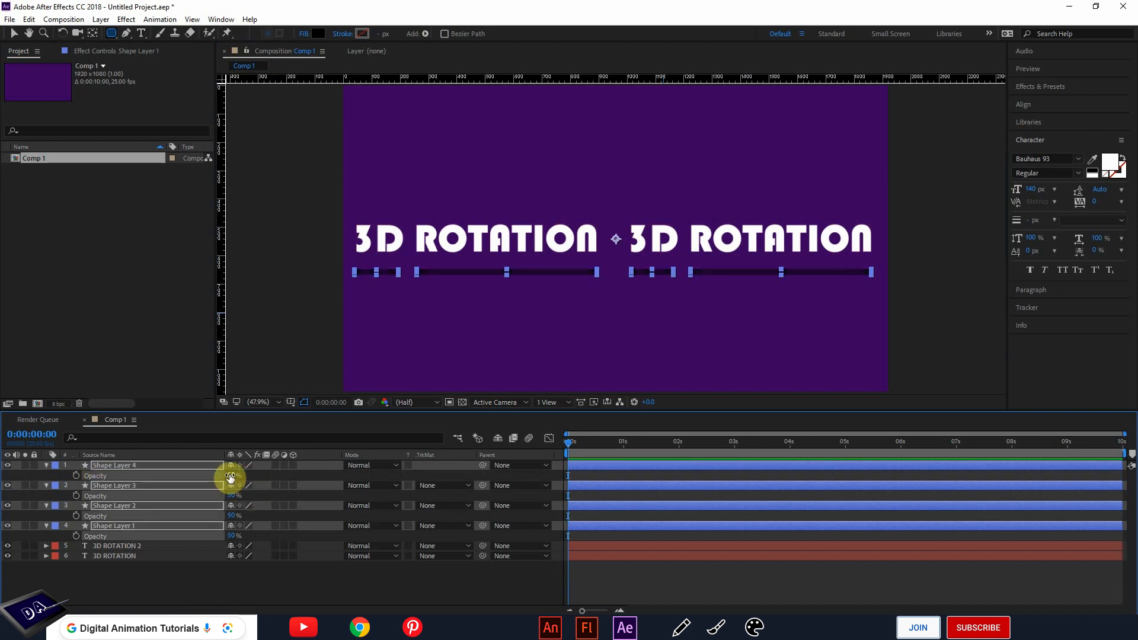
{"action": "left_click", "coordinate": [362, 588]}
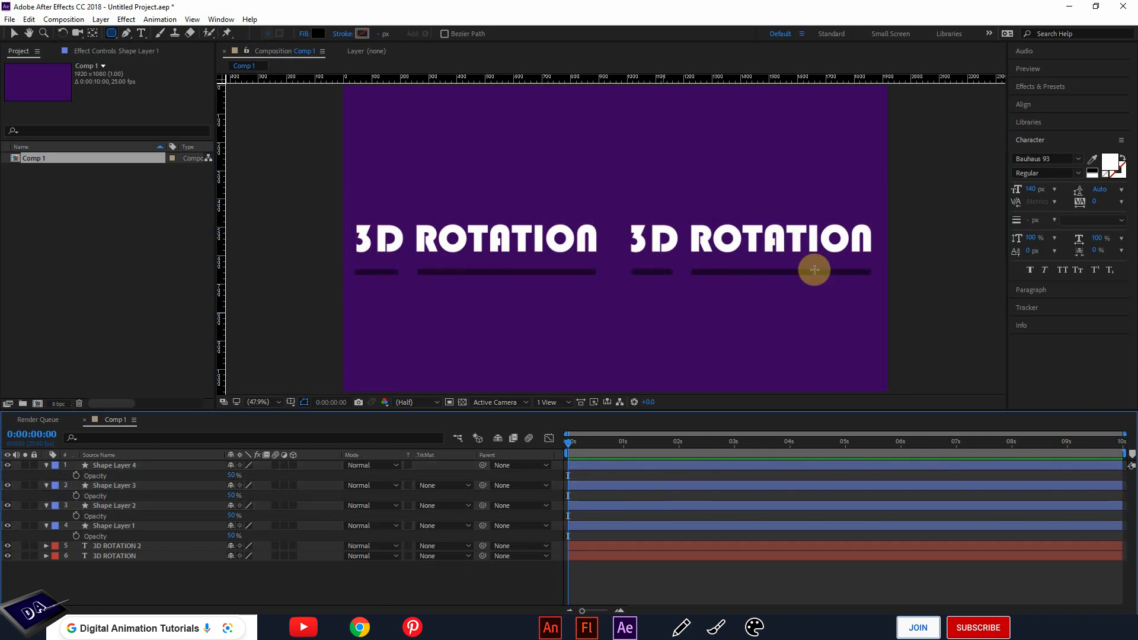
Pre-compose all four shape layers and both text layers into a new composition named "3d rotation text"
{"action": "left_click", "coordinate": [116, 465]}
{"action": "left_click", "coordinate": [132, 556], "text": "shift"}
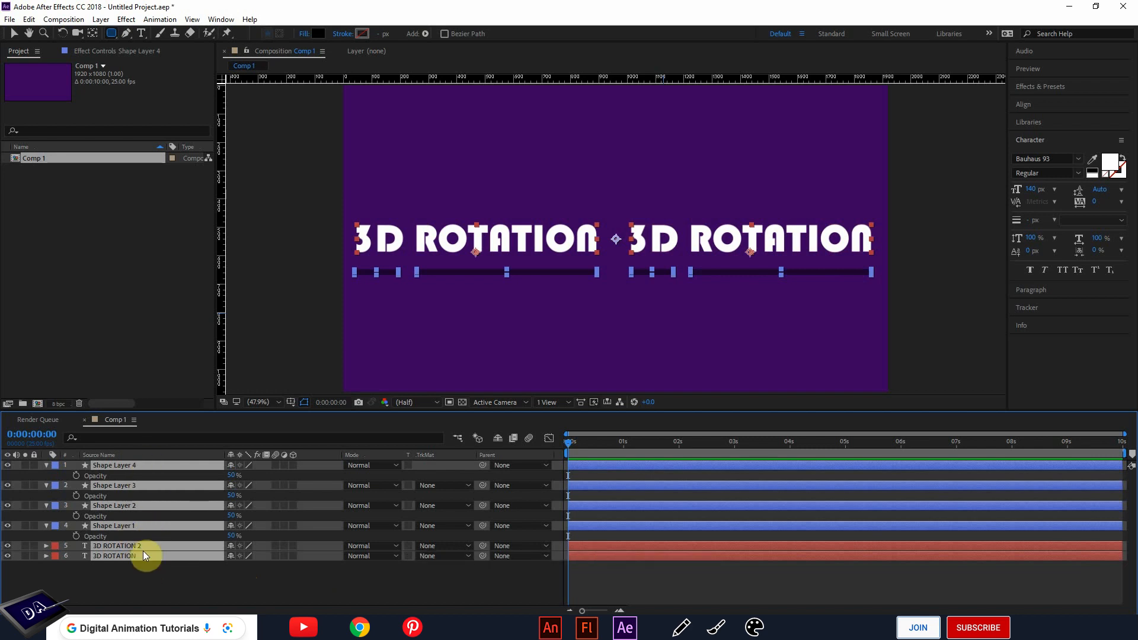
{"action": "right_click", "coordinate": [143, 551]}
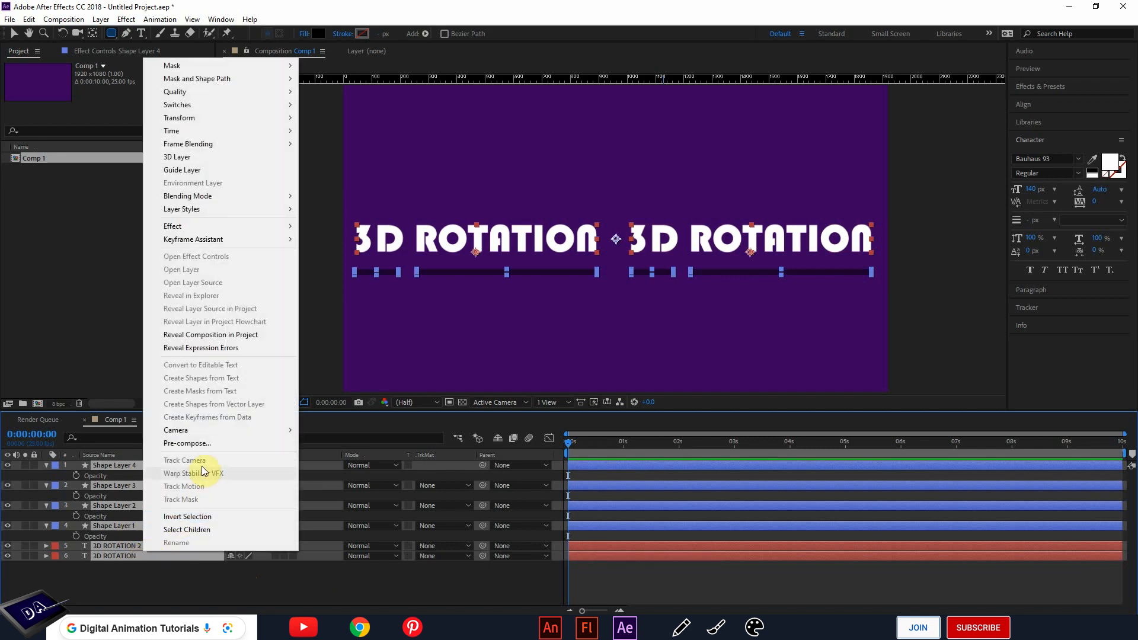
{"action": "left_click", "coordinate": [175, 445]}
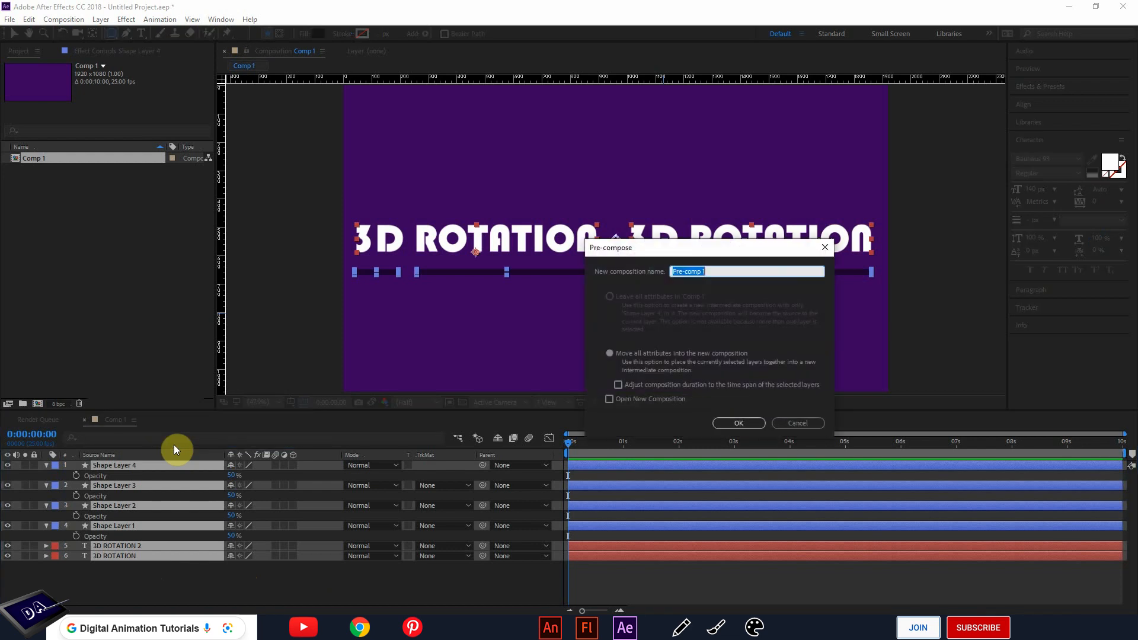
{"action": "type", "text": "3d text"}
{"action": "type", "text": "rot"}
{"action": "type", "text": "ation text"}
{"action": "left_click", "coordinate": [738, 422]}
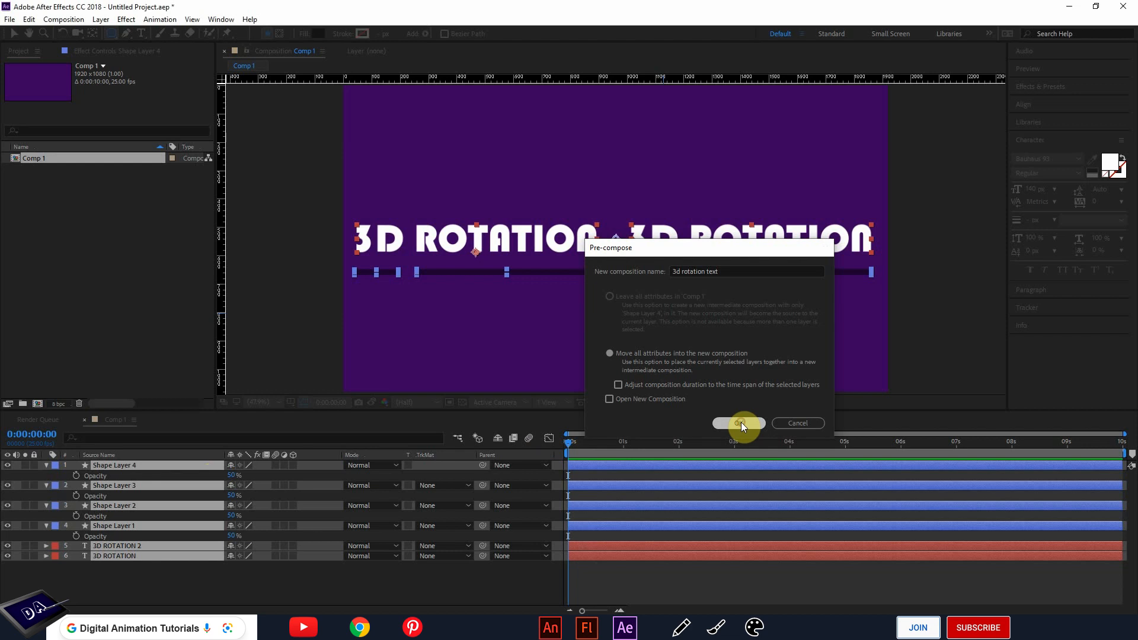
{"action": "left_click", "coordinate": [168, 467]}
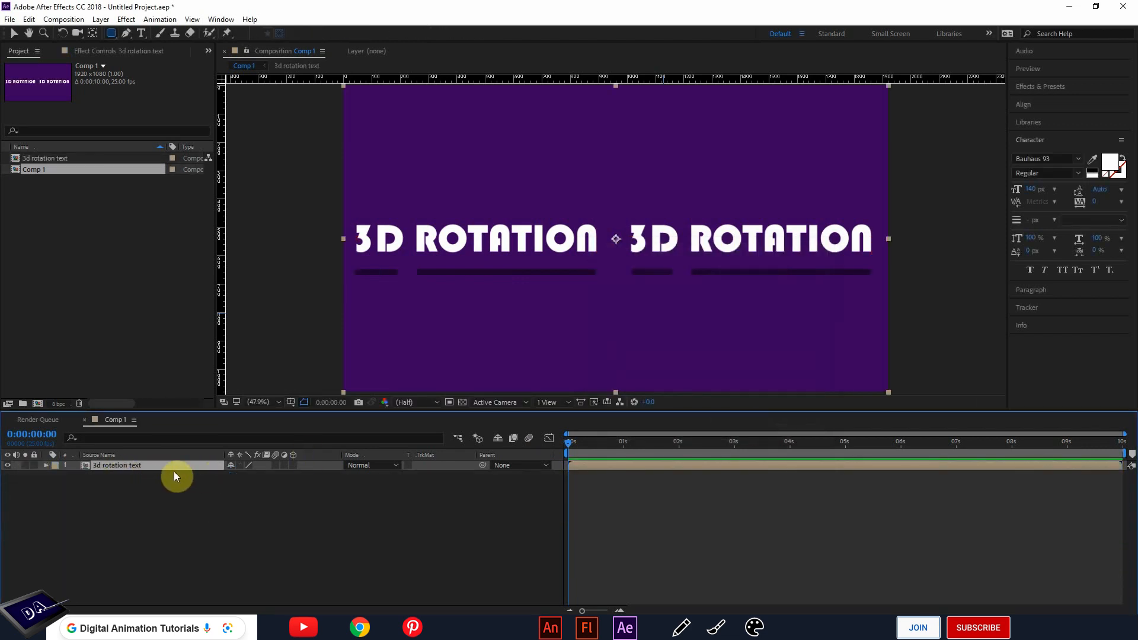
Open the 3d rotation text composition to check the layers inside it and return to Comp 1
{"action": "double_click", "coordinate": [129, 465]}
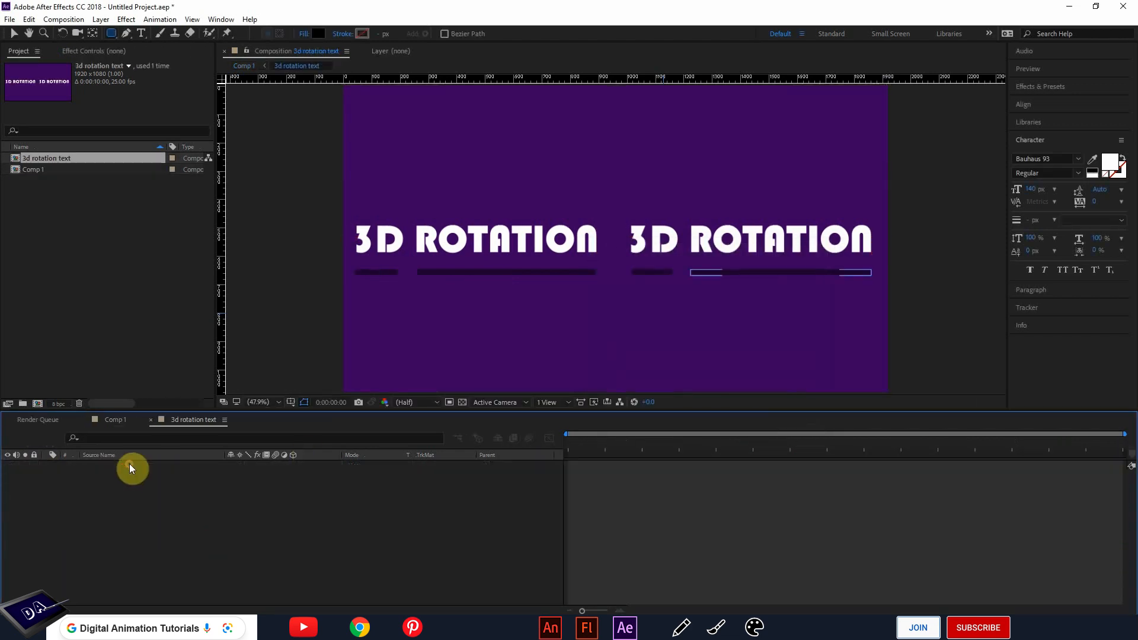
{"action": "left_click", "coordinate": [190, 420]}
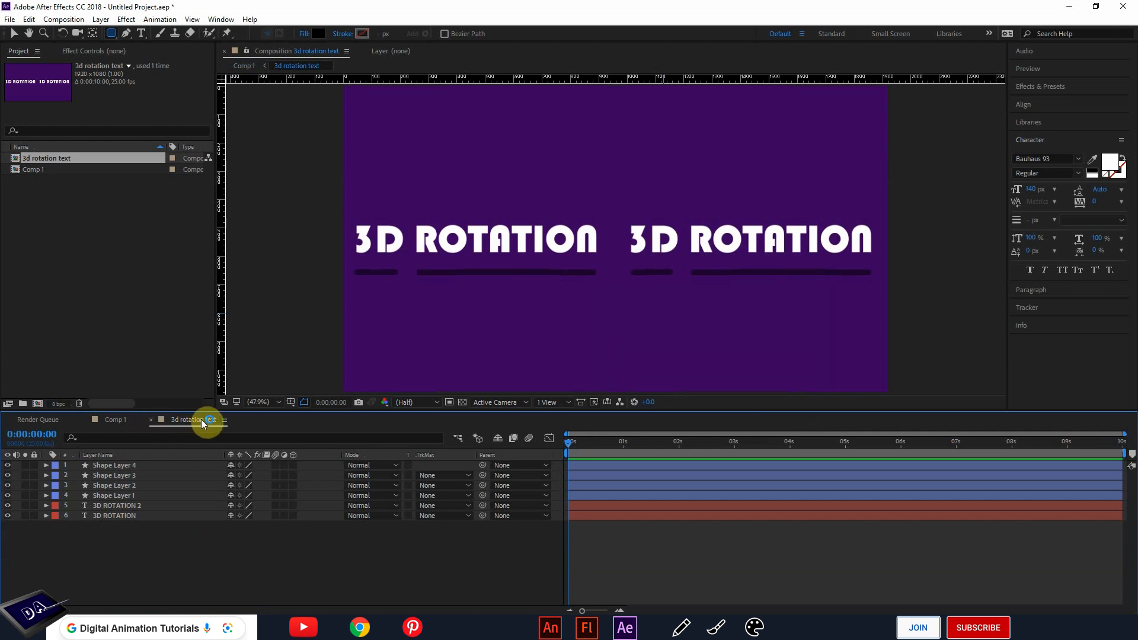
{"action": "left_click", "coordinate": [110, 465]}
{"action": "left_click", "coordinate": [113, 475]}
{"action": "left_click", "coordinate": [116, 505]}
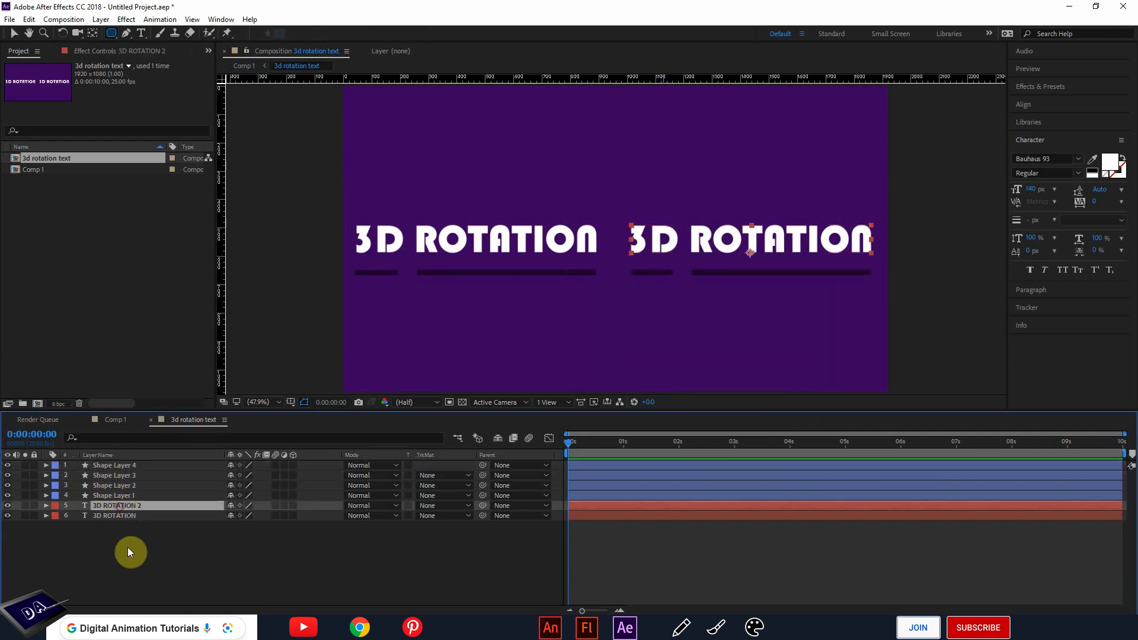
{"action": "left_click", "coordinate": [115, 420]}
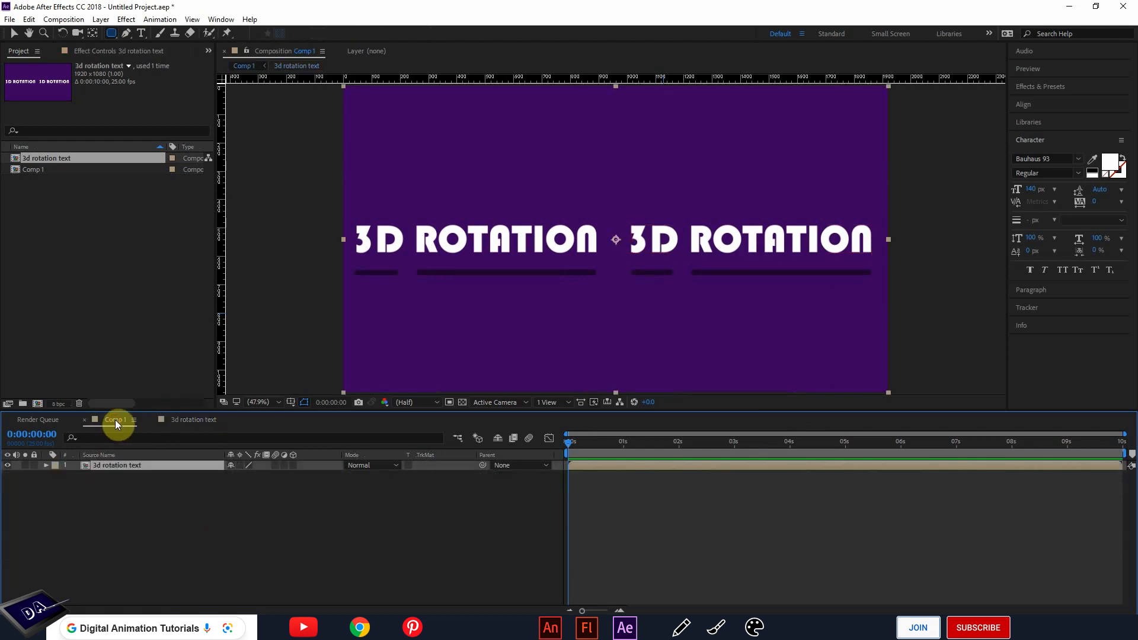
{"action": "left_click", "coordinate": [116, 489]}
Find the CC Cylinder effect by searching for "cc cy" and apply it to the 3d rotation text layer
{"action": "left_click", "coordinate": [151, 465]}
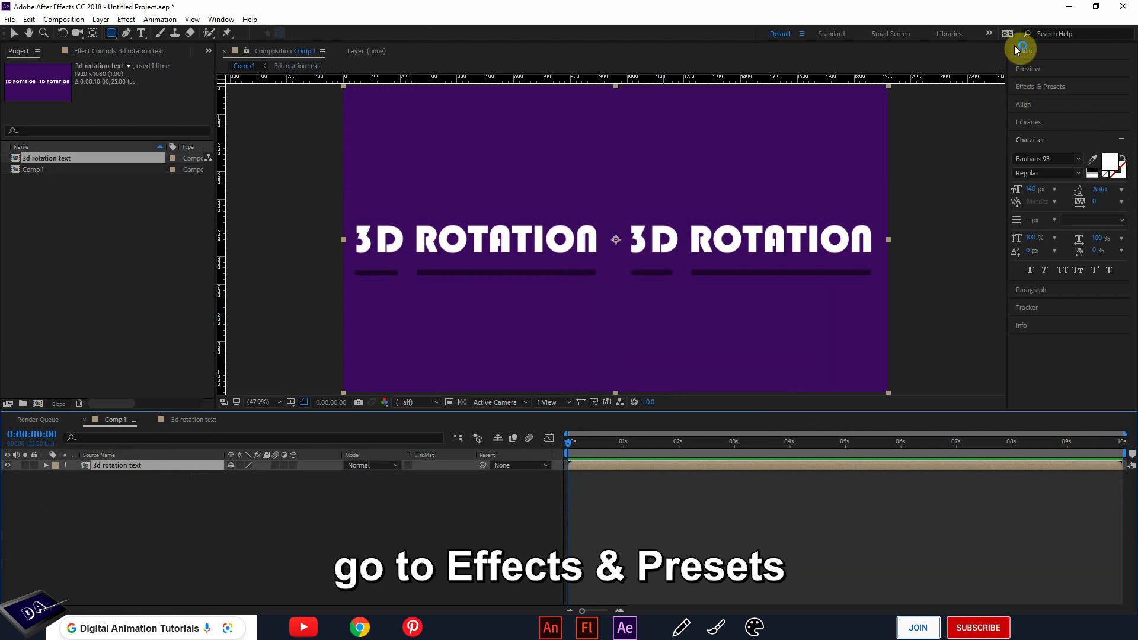
{"action": "left_click", "coordinate": [1060, 87]}
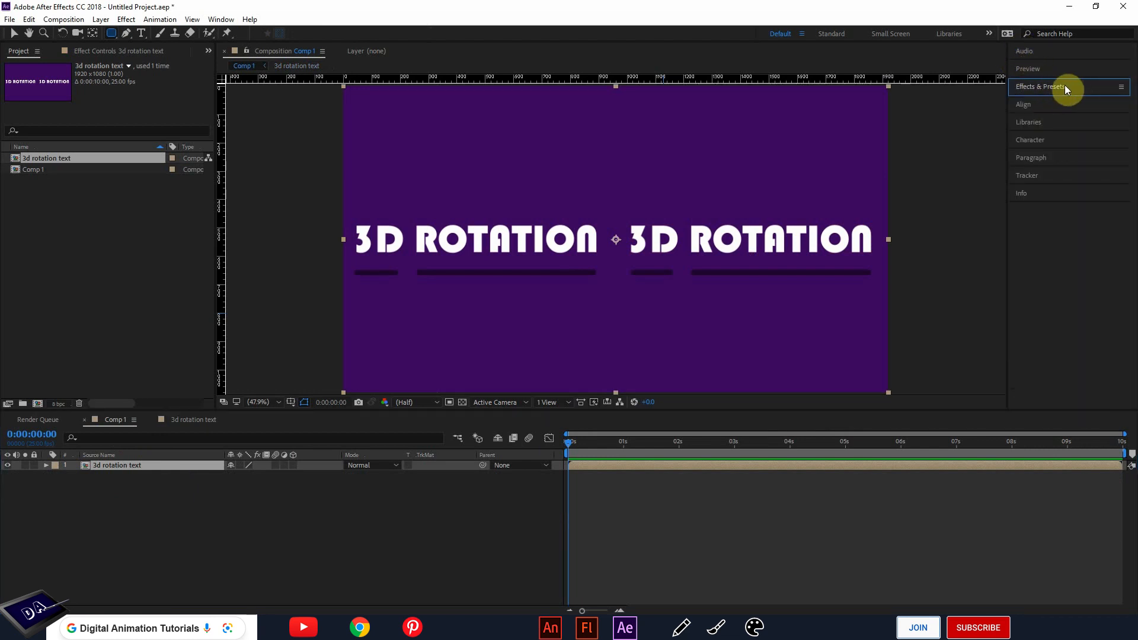
{"action": "left_click", "coordinate": [1061, 86]}
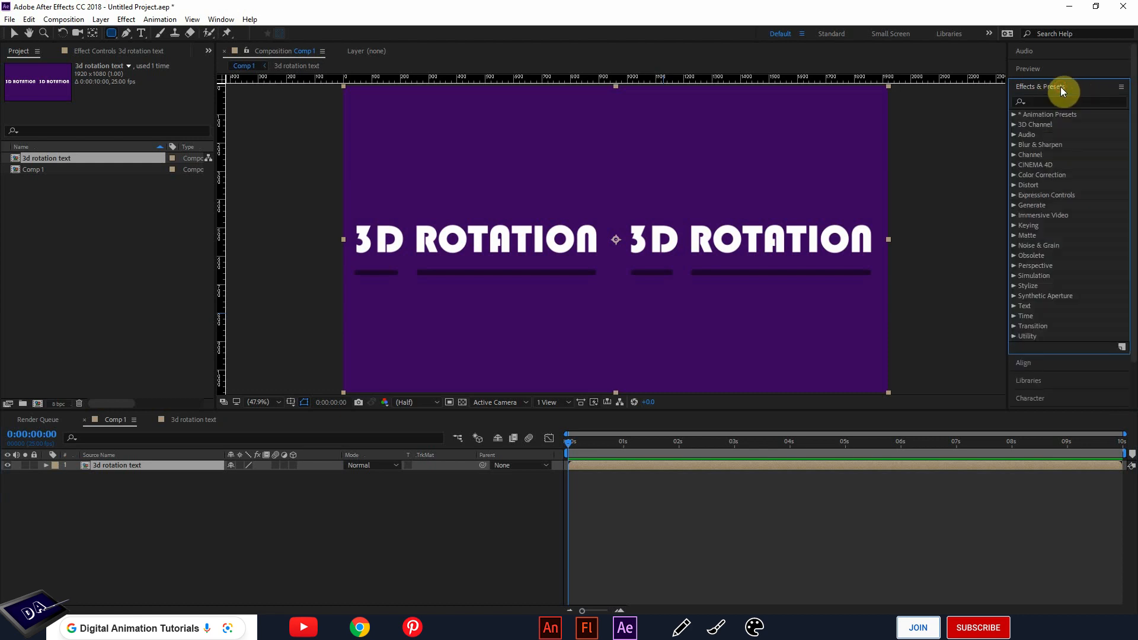
{"action": "left_click", "coordinate": [1045, 101]}
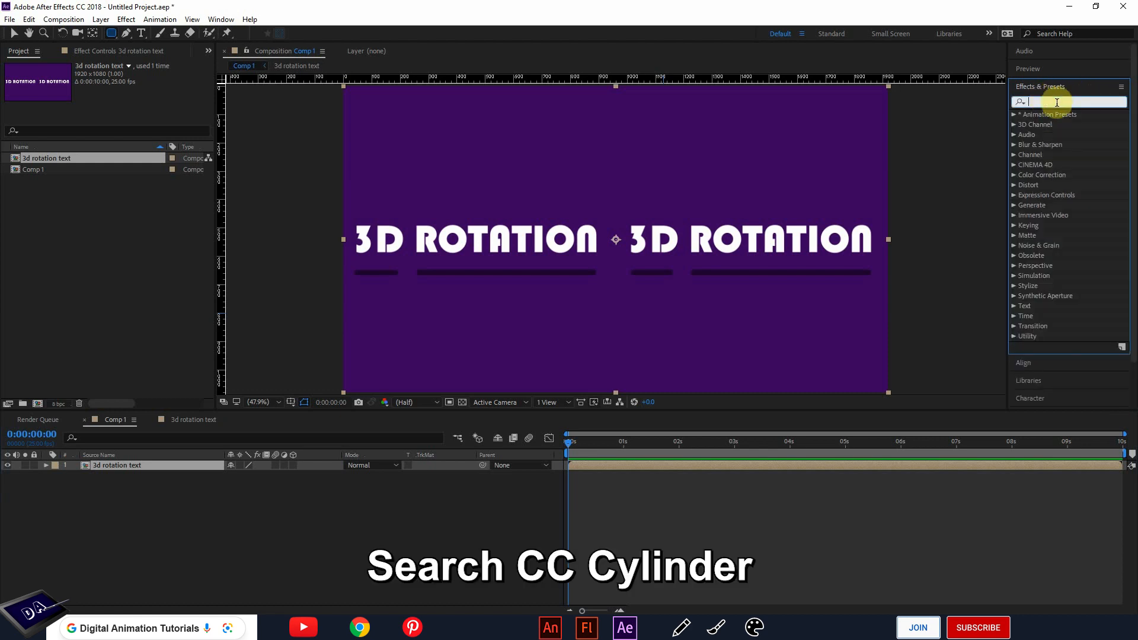
{"action": "type", "text": "cc cy"}
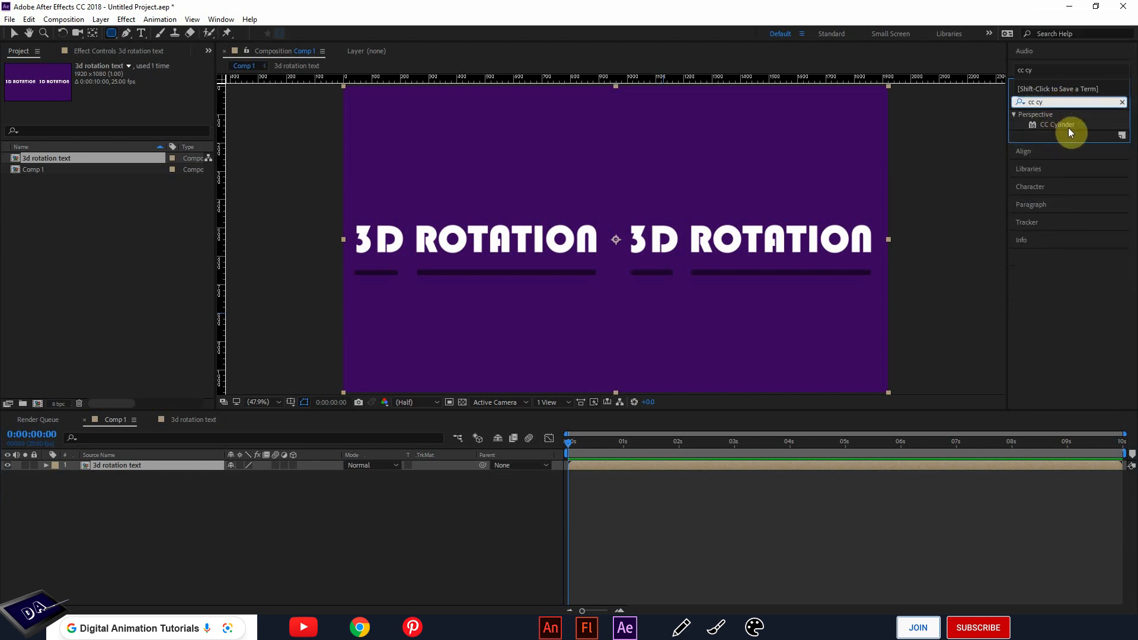
{"action": "left_click", "coordinate": [1060, 126]}
{"action": "left_click", "coordinate": [1057, 126]}
{"action": "left_click_drag", "start_coordinate": [1064, 123], "coordinate": [142, 467]}
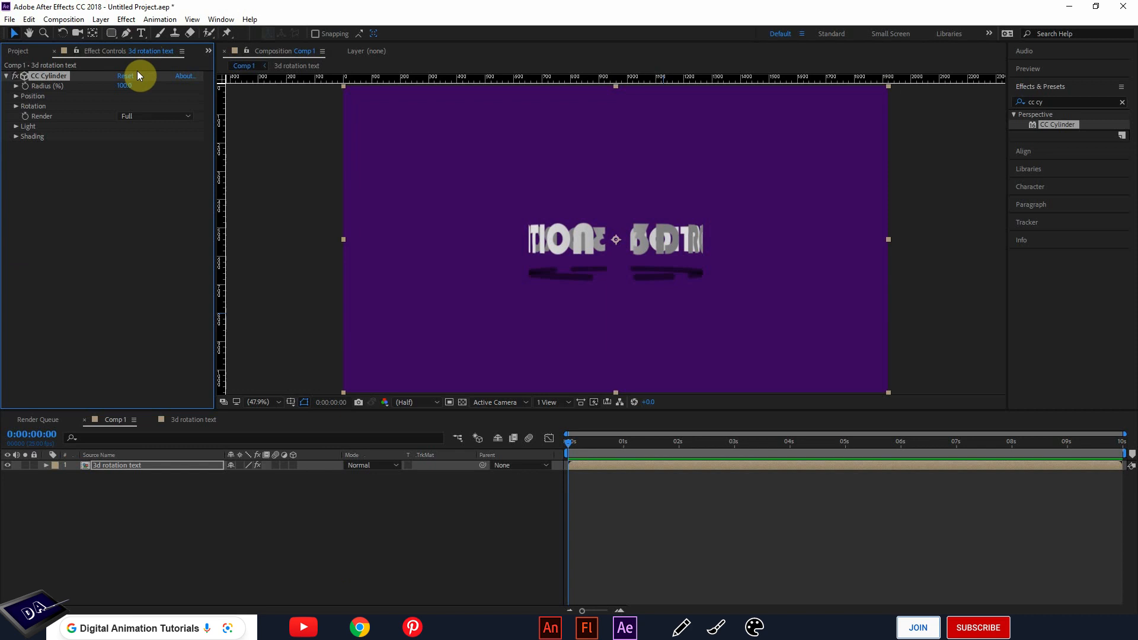
Expand the CC Cylinder's radius, position, rotation, light and shading settings and set Rotation X to 18°
{"action": "left_click", "coordinate": [16, 86]}
{"action": "left_click", "coordinate": [15, 112]}
{"action": "left_click", "coordinate": [17, 153]}
{"action": "left_click", "coordinate": [16, 274]}
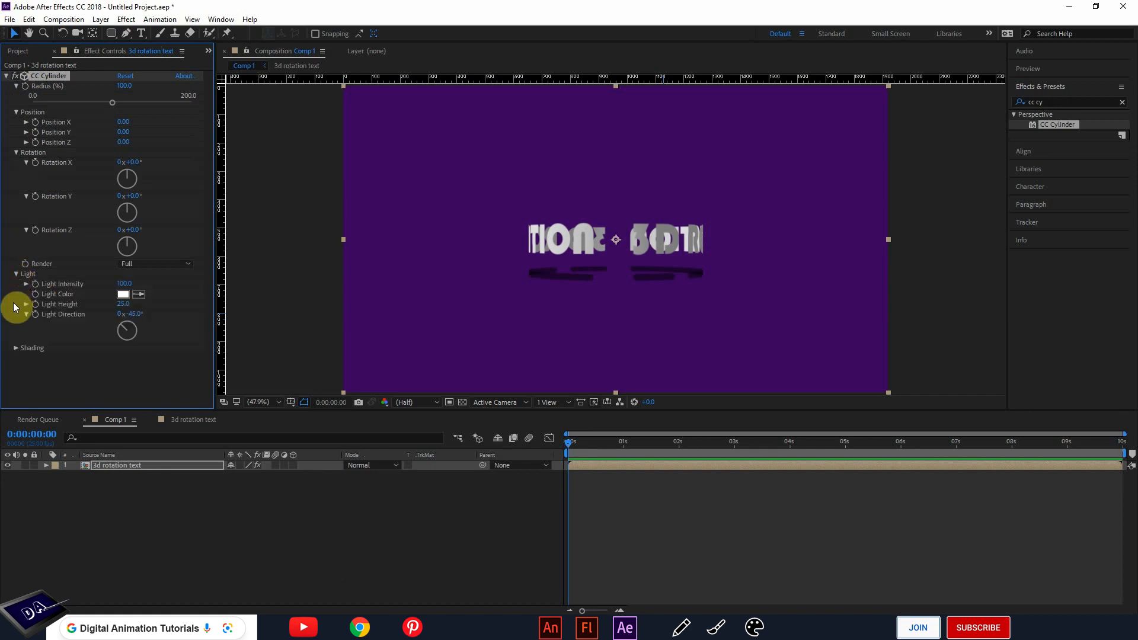
{"action": "left_click", "coordinate": [16, 348]}
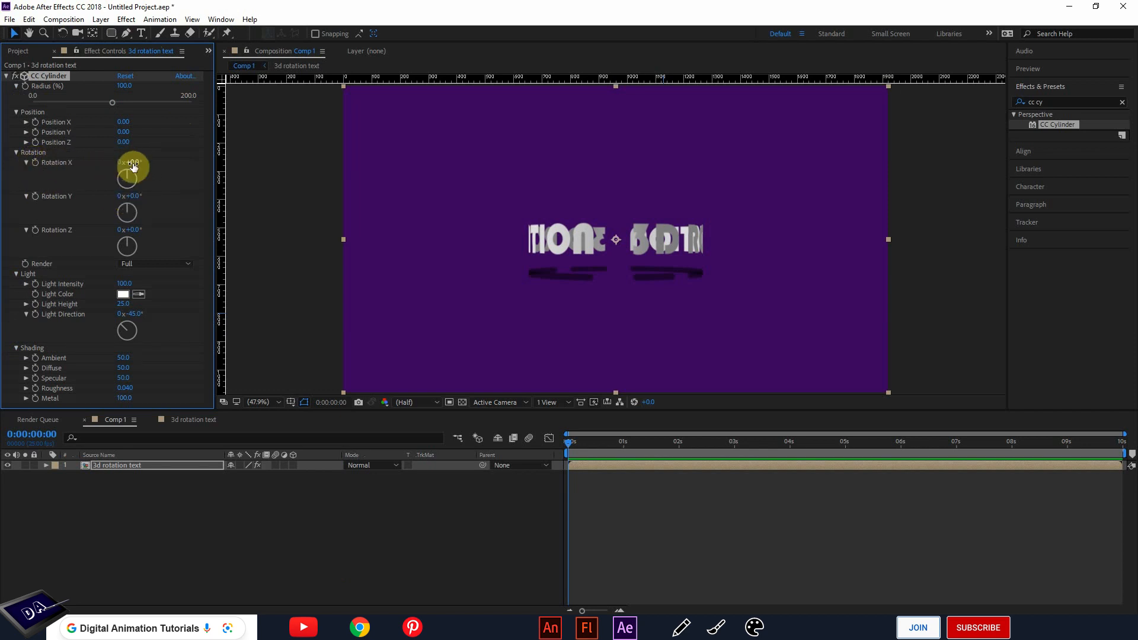
{"action": "left_click_drag", "start_coordinate": [132, 163], "coordinate": [144, 162]}
Try a Position X of 200 for the cylinder and undo it
{"action": "left_click", "coordinate": [122, 126]}
{"action": "type", "text": "200"}
{"action": "key", "text": "Return"}
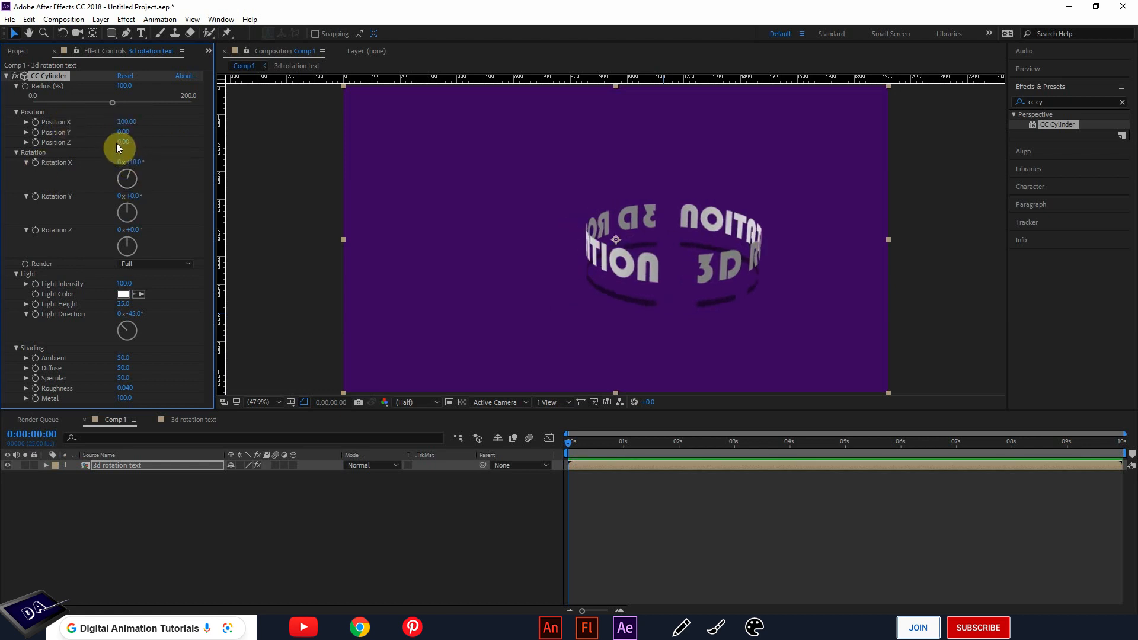
{"action": "key", "text": "ctrl+z"}
Set the cylinder's Position Z to -550 and move the layer slightly down in the composition
{"action": "left_click_drag", "start_coordinate": [122, 142], "coordinate": [25, 106]}
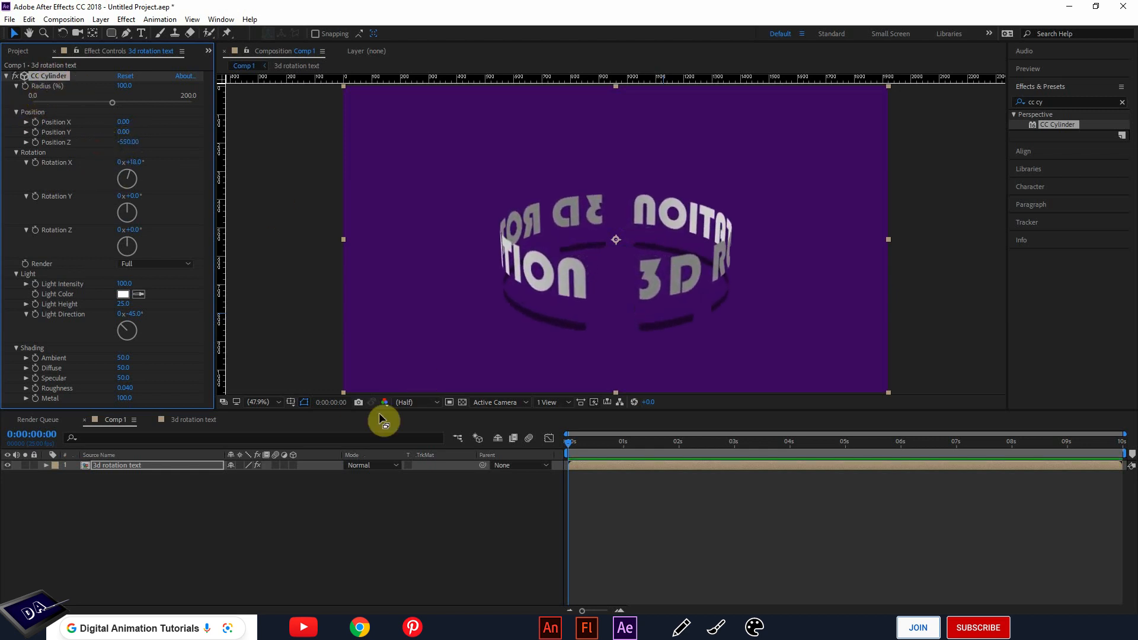
{"action": "left_click_drag", "start_coordinate": [571, 293], "coordinate": [570, 302]}
Try out the cylinder's Y and Z rotation, restoring both to 0°
{"action": "mouse_move", "coordinate": [132, 194]}
{"action": "left_mouse_down"}
{"action": "mouse_move", "coordinate": [167, 193]}
{"action": "mouse_move", "coordinate": [138, 206]}
{"action": "left_mouse_up"}
{"action": "left_click", "coordinate": [134, 197]}
{"action": "type", "text": "0"}
{"action": "key", "text": "Return"}
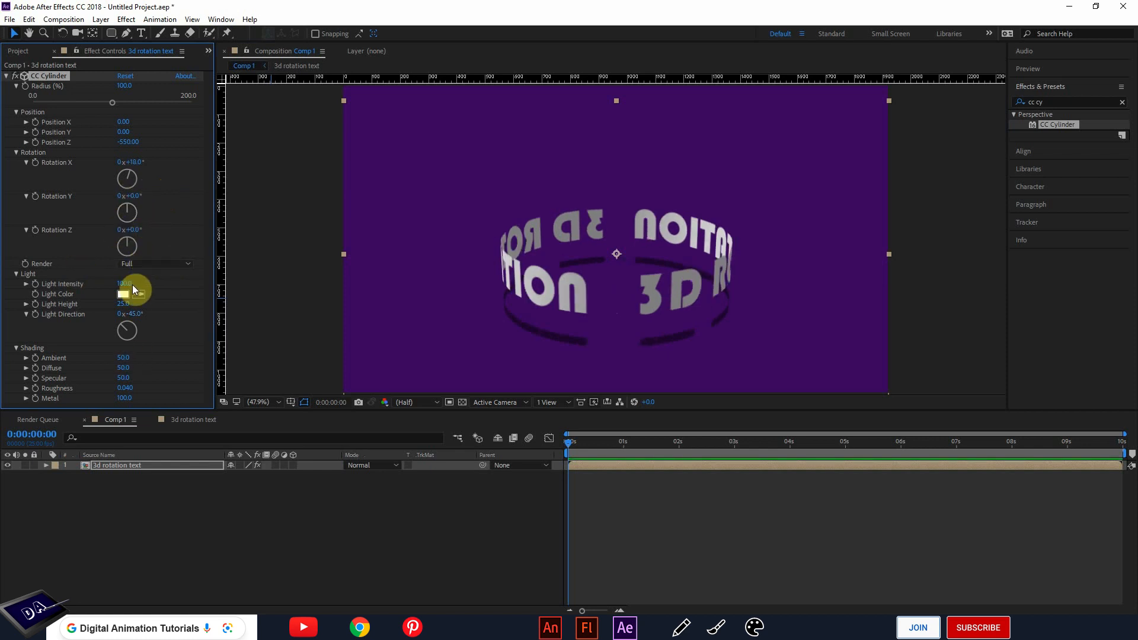
{"action": "left_click_drag", "start_coordinate": [132, 231], "coordinate": [90, 243]}
{"action": "key", "text": "ctrl+z"}
Brighten the cylinder text by setting Light Height to 100 and Ambient shading to 100, and deselect the layer
{"action": "left_click_drag", "start_coordinate": [122, 303], "coordinate": [204, 306]}
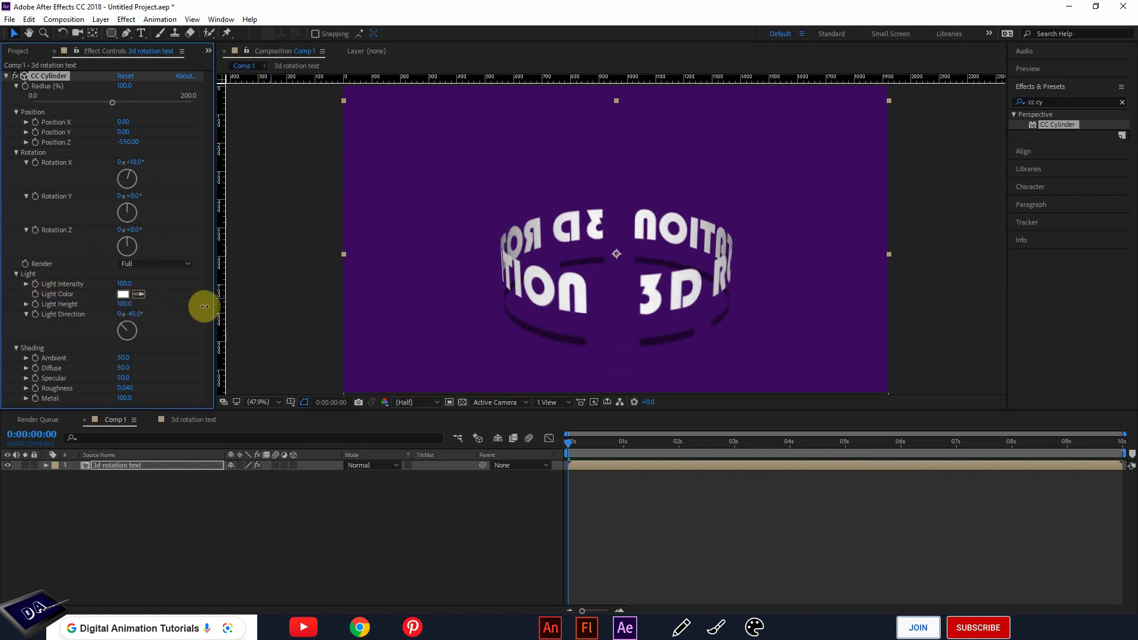
{"action": "left_click", "coordinate": [123, 358]}
{"action": "type", "text": "100"}
{"action": "key", "text": "Return"}
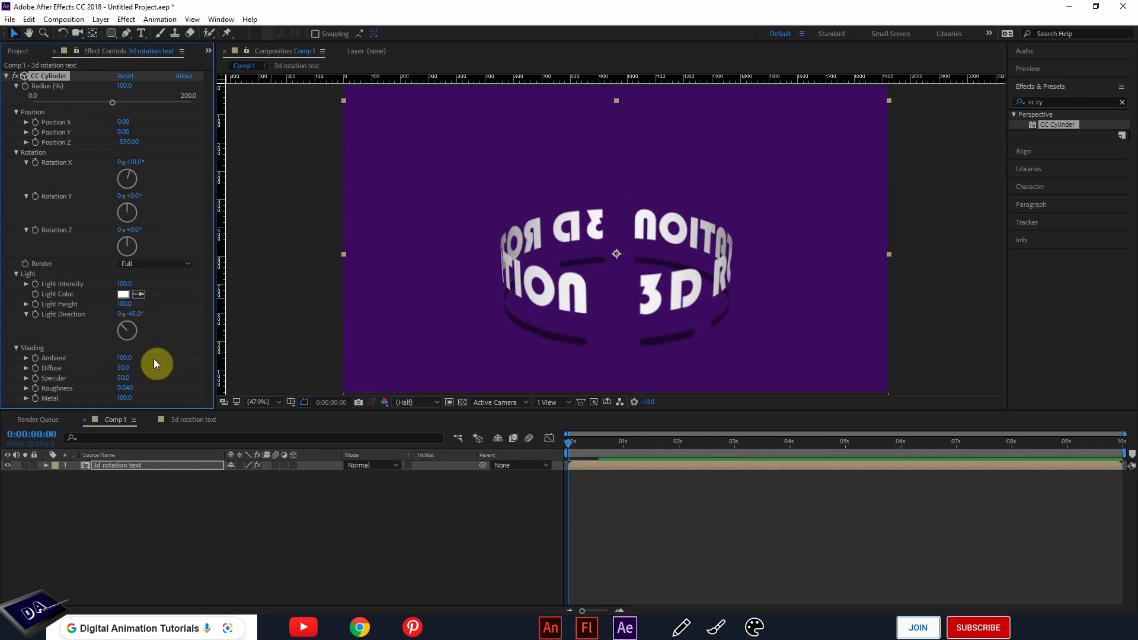
{"action": "left_click", "coordinate": [325, 522]}
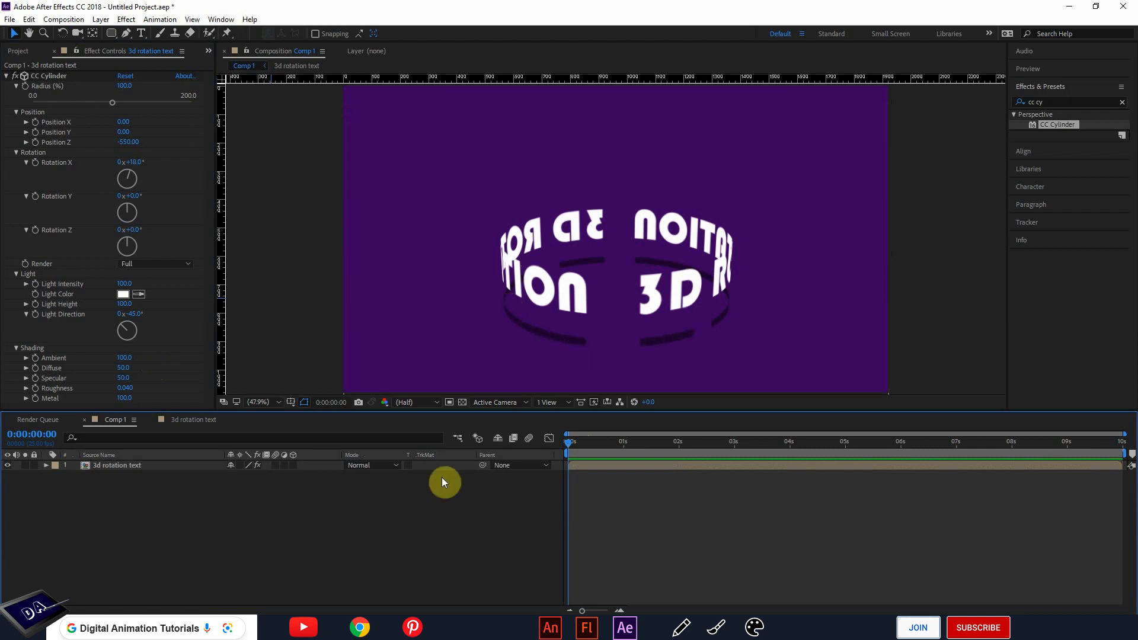
In the 3d rotation text composition, select all four bar shape layers and squash them vertically into thin lines
{"action": "left_click", "coordinate": [200, 422]}
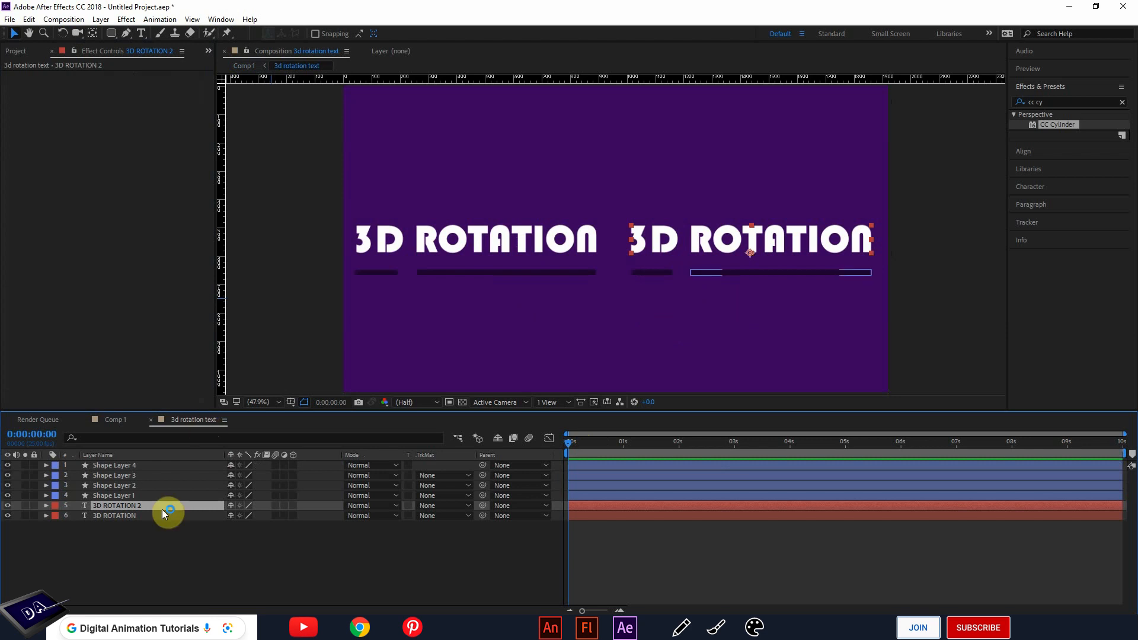
{"action": "left_click", "coordinate": [121, 496]}
{"action": "key", "text": "/"}
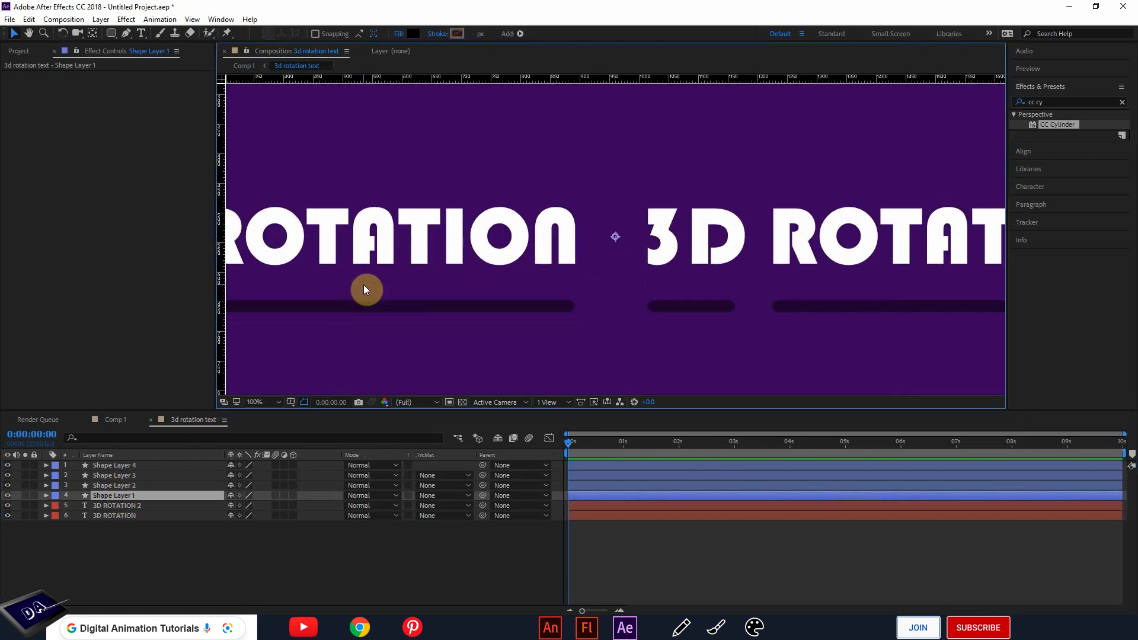
{"action": "left_click", "coordinate": [434, 305]}
{"action": "left_click", "coordinate": [670, 306], "text": "shift"}
{"action": "left_click", "coordinate": [849, 307], "text": "shift"}
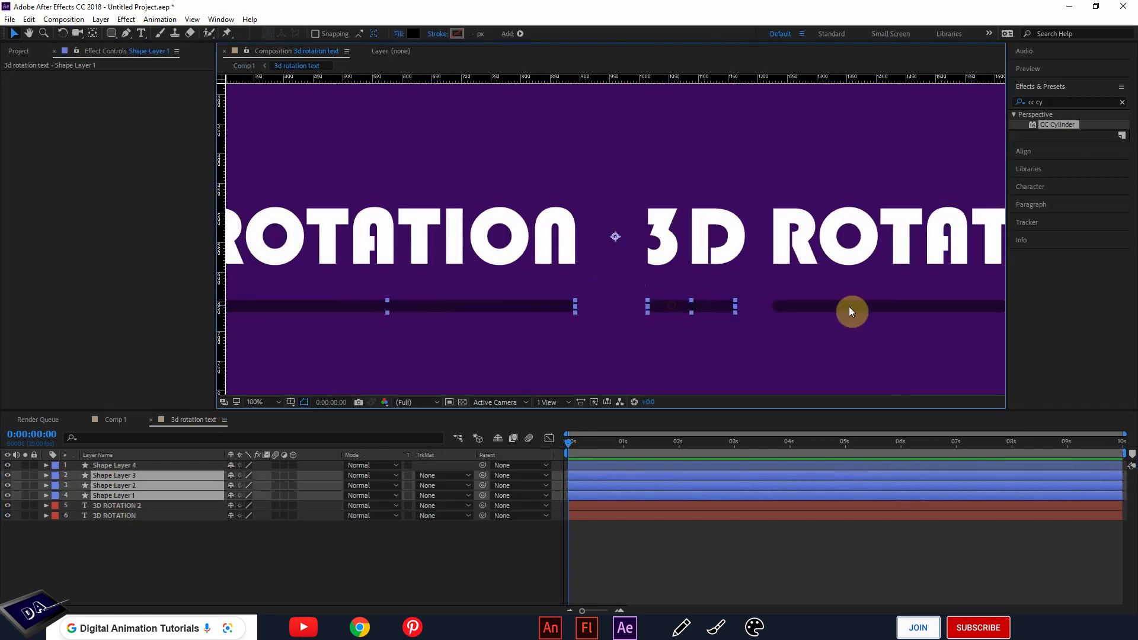
{"action": "left_click", "coordinate": [869, 305], "text": "shift"}
{"action": "left_click_drag", "start_coordinate": [691, 314], "coordinate": [689, 270]}
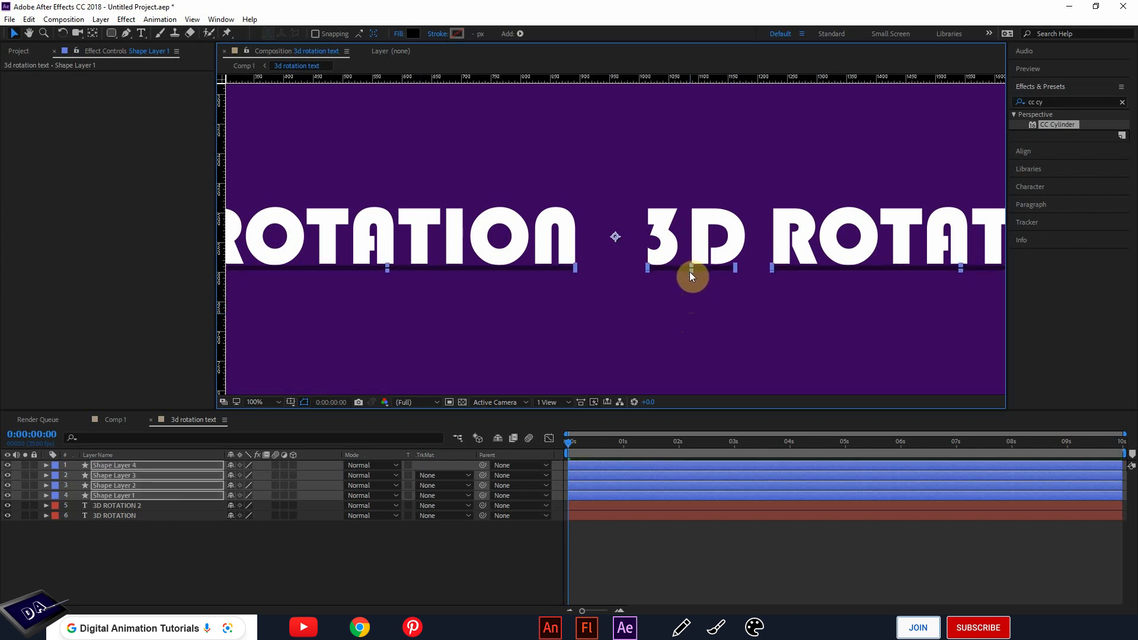
Nudge the four thin bars down 50 px below the text, deselect them and check the result in Comp 1
{"action": "key", "text": "shift+Down"}
{"action": "key", "text": "shift+Down"}
{"action": "key", "text": "shift+Down"}
{"action": "key", "text": "shift+Down"}
{"action": "key", "text": "shift+Down"}
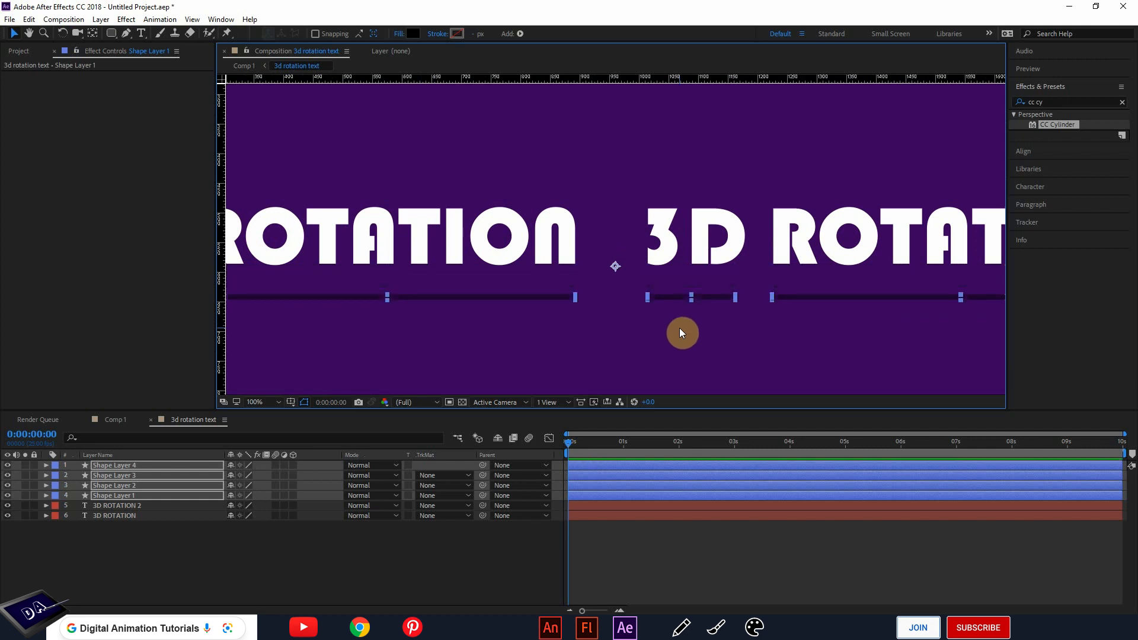
{"action": "left_click", "coordinate": [510, 559]}
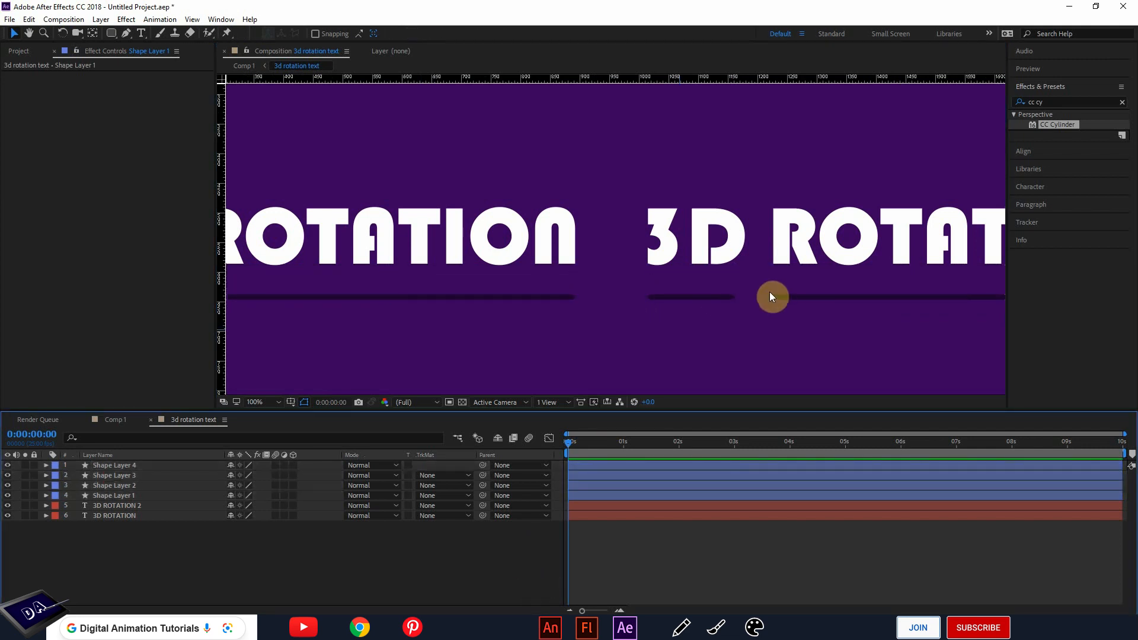
{"action": "key", "text": "comma"}
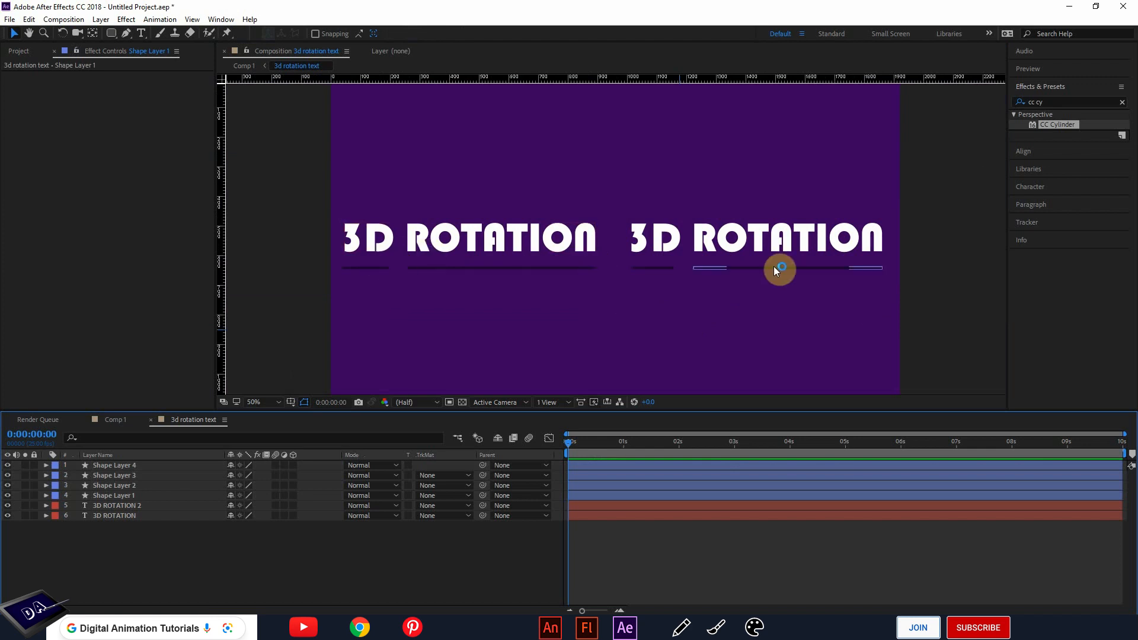
{"action": "left_click", "coordinate": [116, 419]}
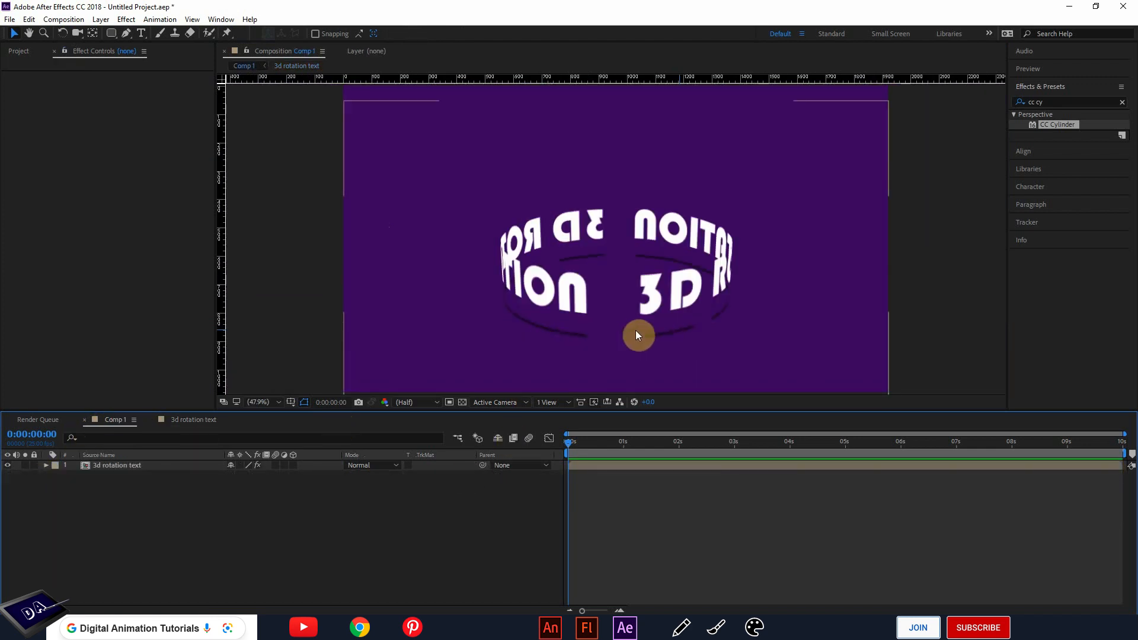
Set the opacity of all four bar shape layers in the 3d rotation text composition to 30%
{"action": "left_click", "coordinate": [183, 421]}
{"action": "left_click", "coordinate": [136, 495]}
{"action": "left_click", "coordinate": [139, 467], "text": "shift"}
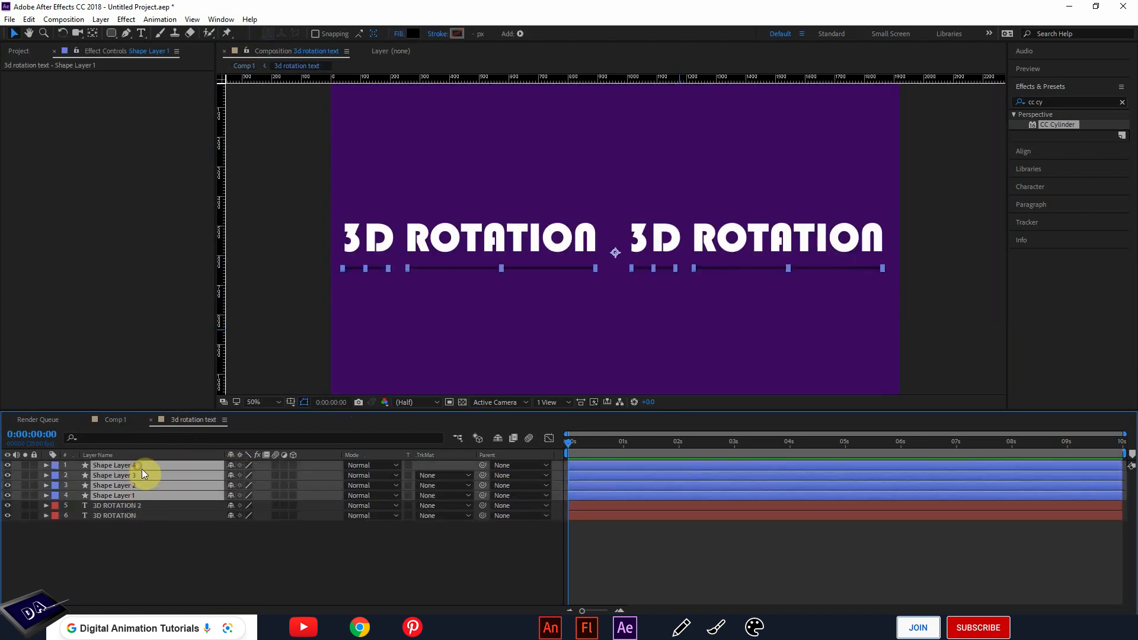
{"action": "key", "text": "t"}
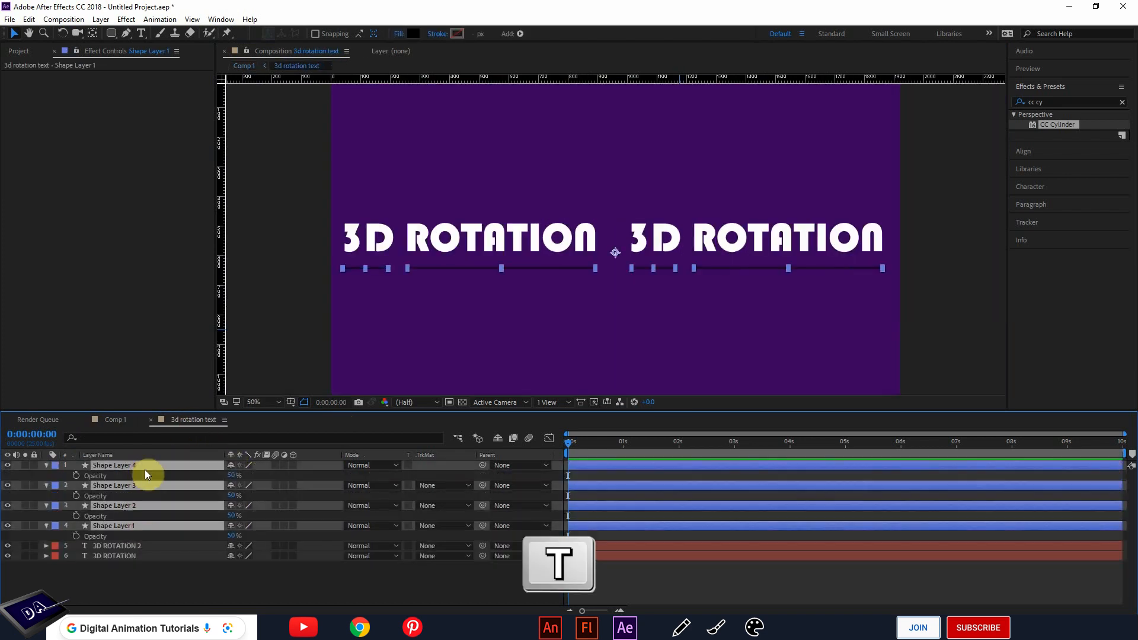
{"action": "left_click", "coordinate": [231, 495]}
{"action": "type", "text": "30"}
{"action": "key", "text": "Return"}
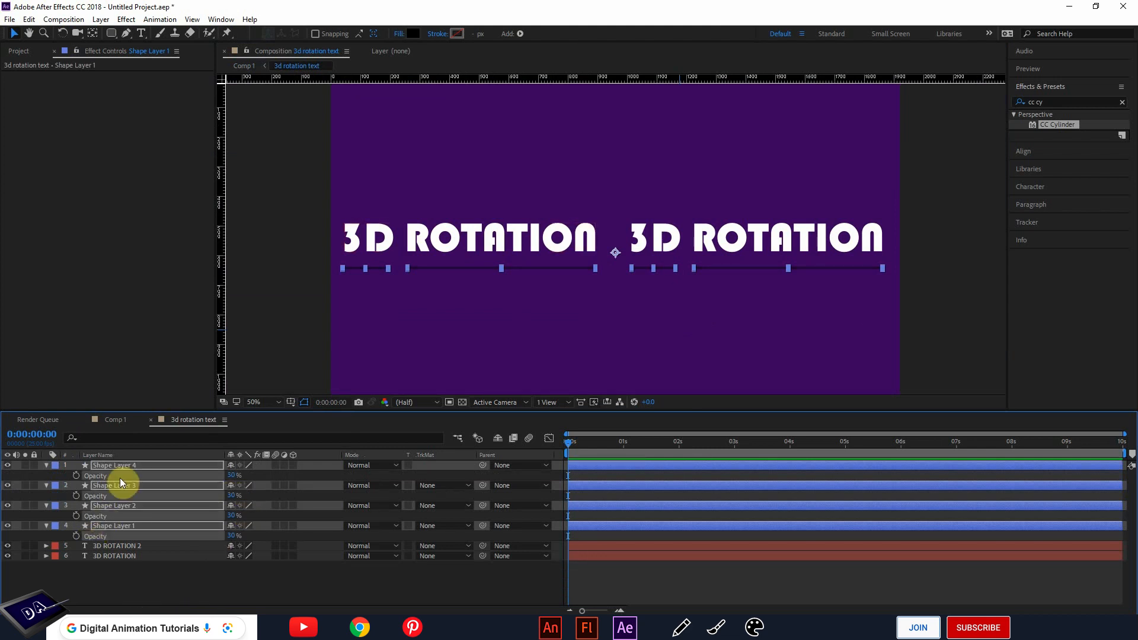
Return to Comp 1, select the 3d rotation text layer and test its Y rotation, resetting it to 0°
{"action": "left_click", "coordinate": [114, 417]}
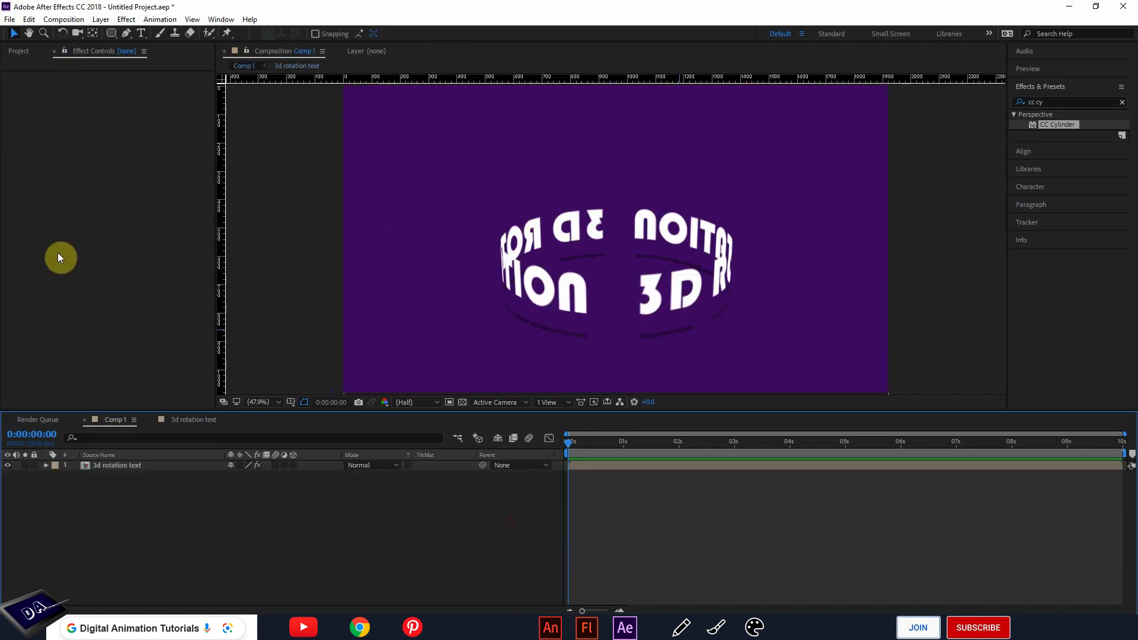
{"action": "left_click", "coordinate": [140, 466]}
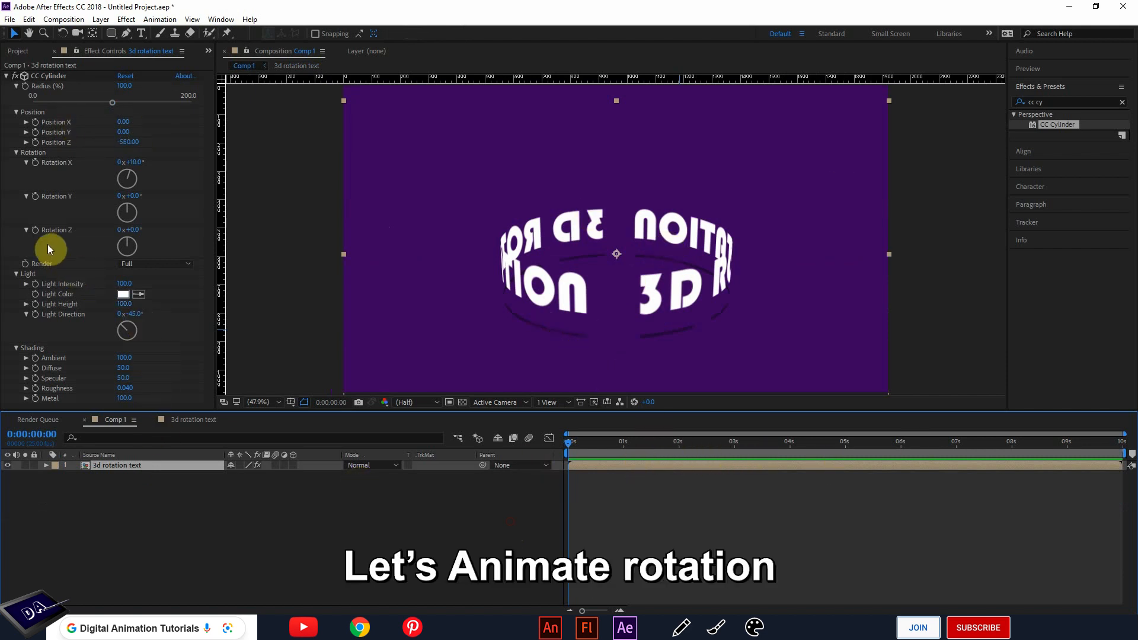
{"action": "mouse_move", "coordinate": [132, 193]}
{"action": "left_mouse_down"}
{"action": "mouse_move", "coordinate": [155, 195]}
{"action": "mouse_move", "coordinate": [143, 195]}
{"action": "left_mouse_up"}
{"action": "left_click", "coordinate": [137, 195]}
{"action": "type", "text": "0"}
{"action": "key", "text": "Return"}
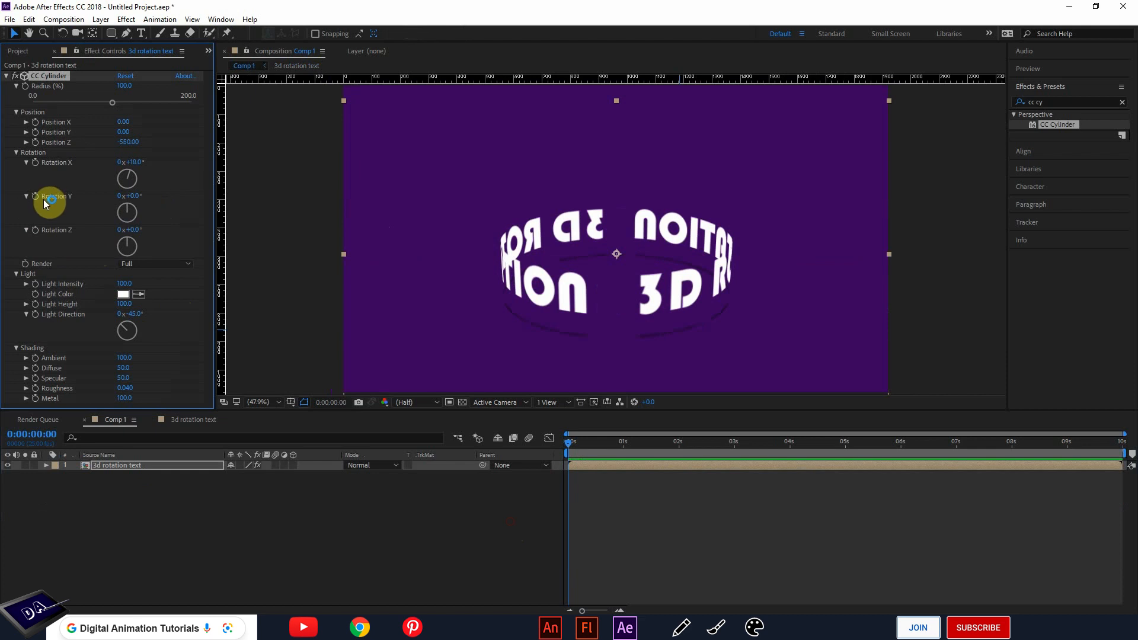
Keyframe the cylinder's Rotation Y from 0° at the first frame to 2 full revolutions at 0:00:09:24
{"action": "mouse_move", "coordinate": [562, 445]}
{"action": "left_mouse_down"}
{"action": "mouse_move", "coordinate": [586, 443]}
{"action": "mouse_move", "coordinate": [558, 450]}
{"action": "left_mouse_up"}
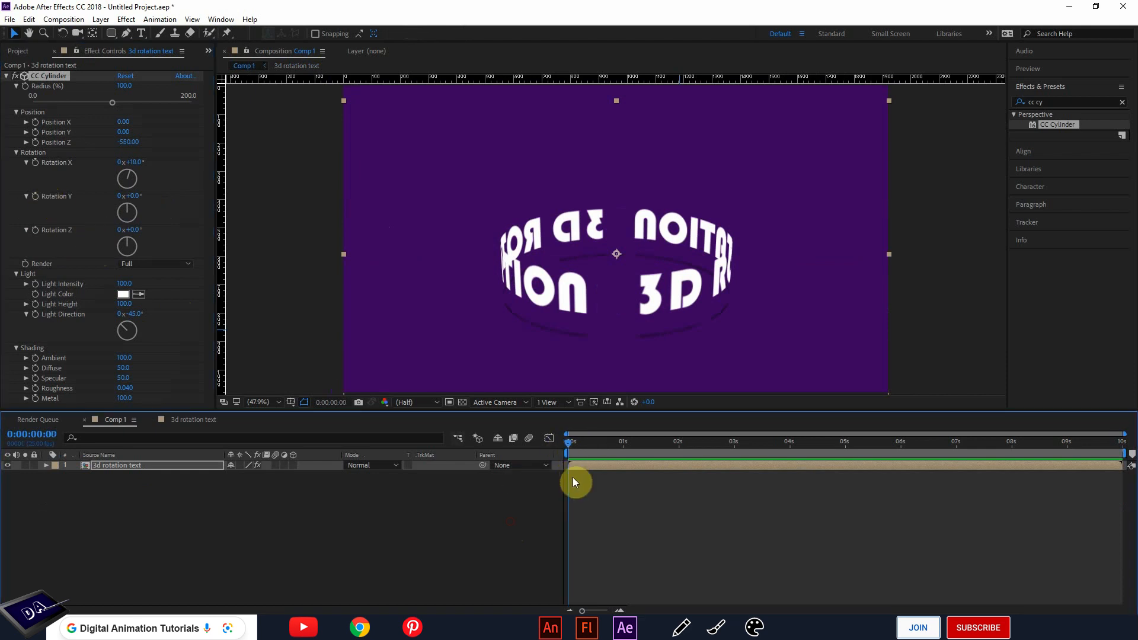
{"action": "left_click", "coordinate": [34, 197]}
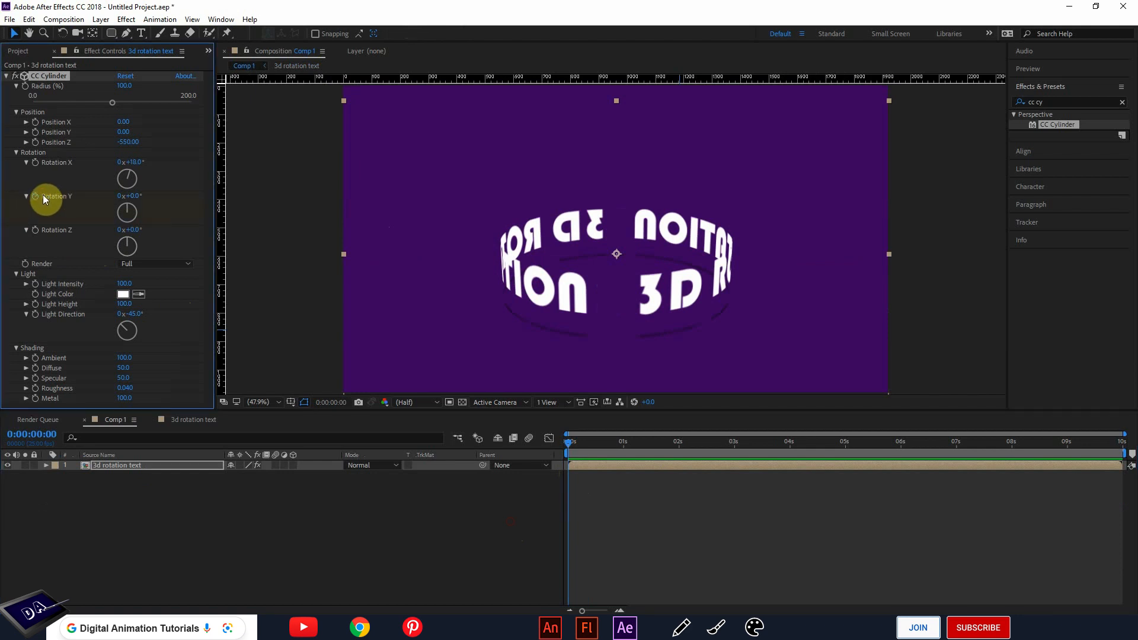
{"action": "left_click", "coordinate": [1122, 444]}
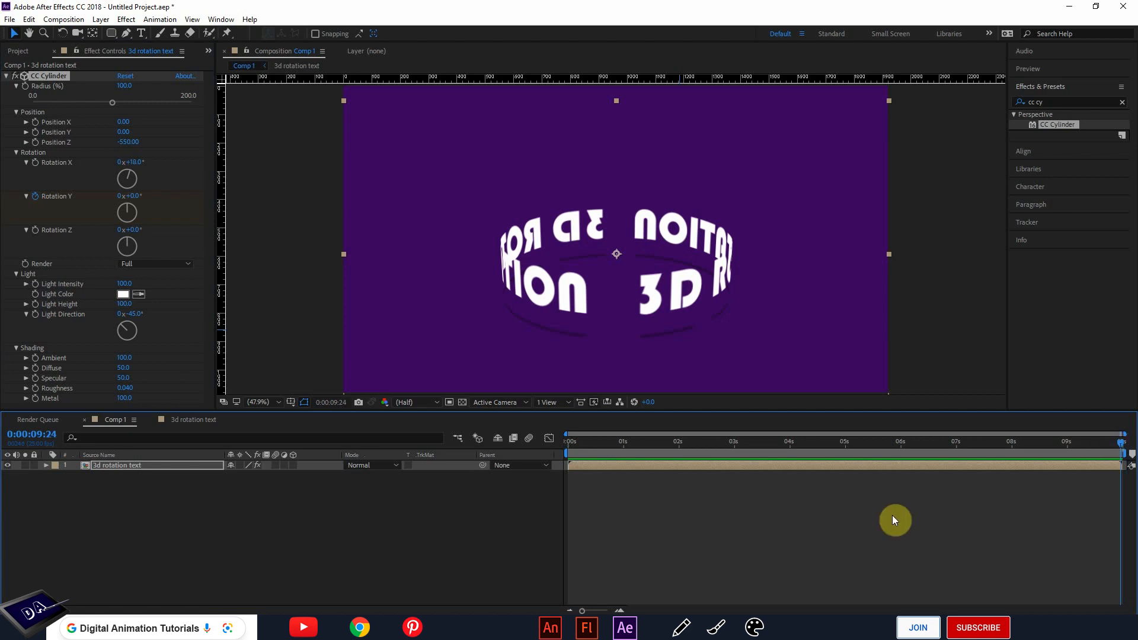
{"action": "left_click", "coordinate": [120, 196]}
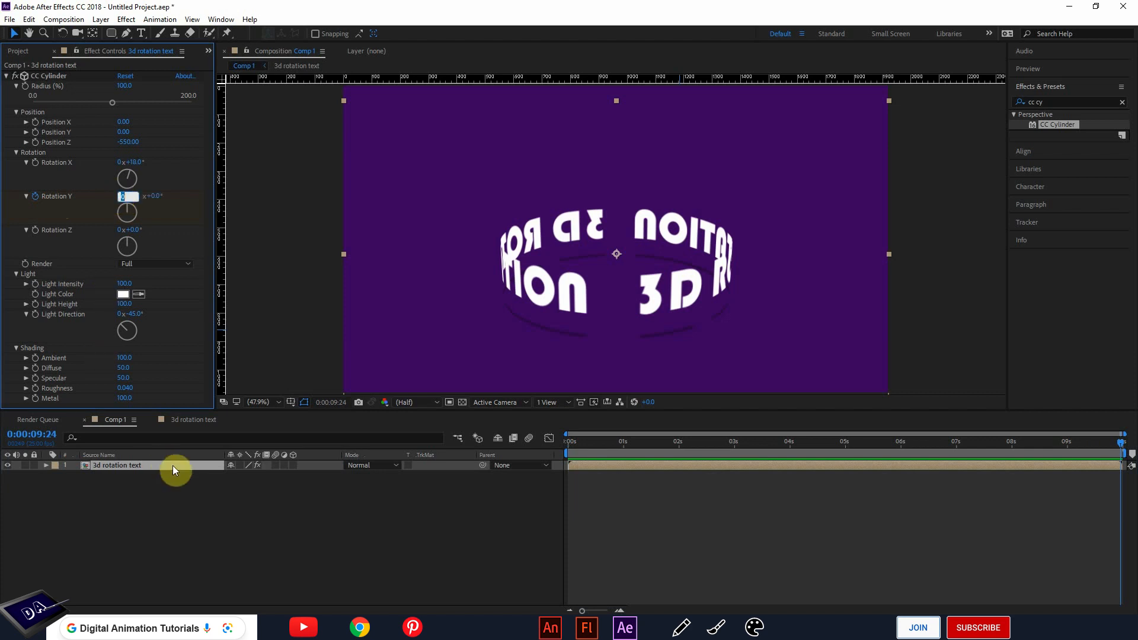
{"action": "type", "text": "2"}
{"action": "key", "text": "Return"}
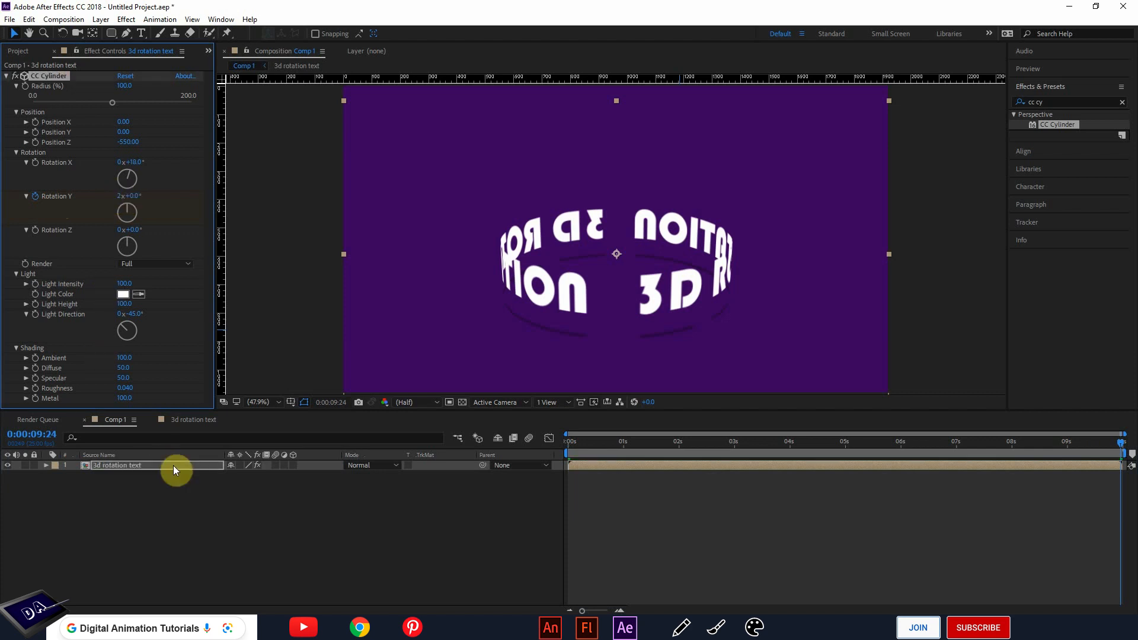
Preview the rotation animation from the start of the timeline and stop playback
{"action": "left_click_drag", "start_coordinate": [578, 440], "coordinate": [569, 439]}
{"action": "key", "text": "space"}
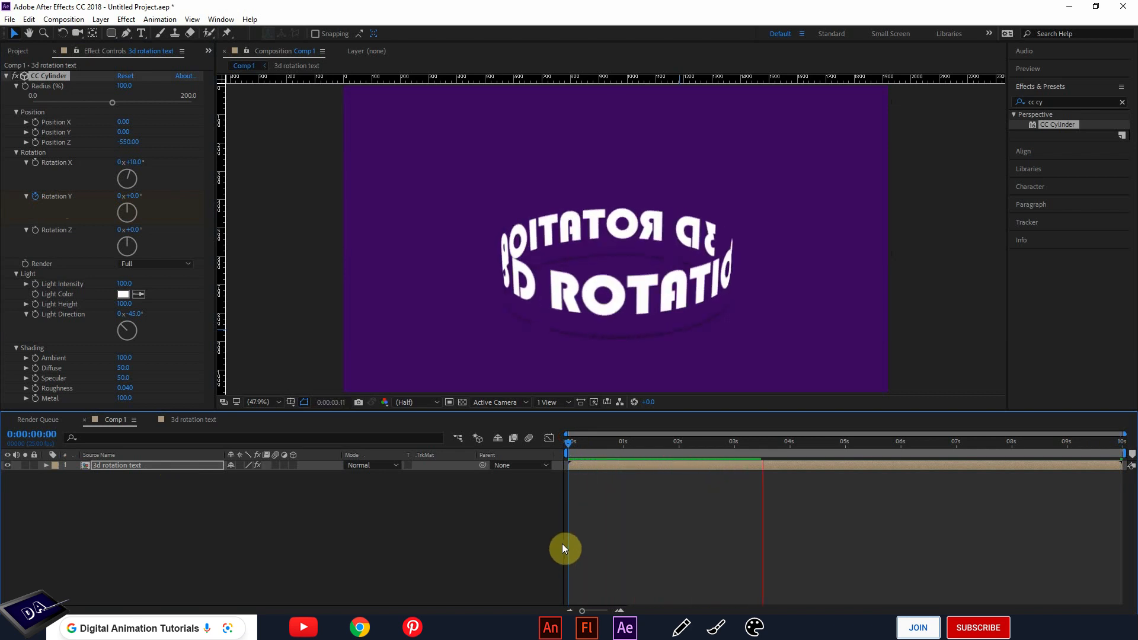
{"action": "left_click", "coordinate": [596, 441]}
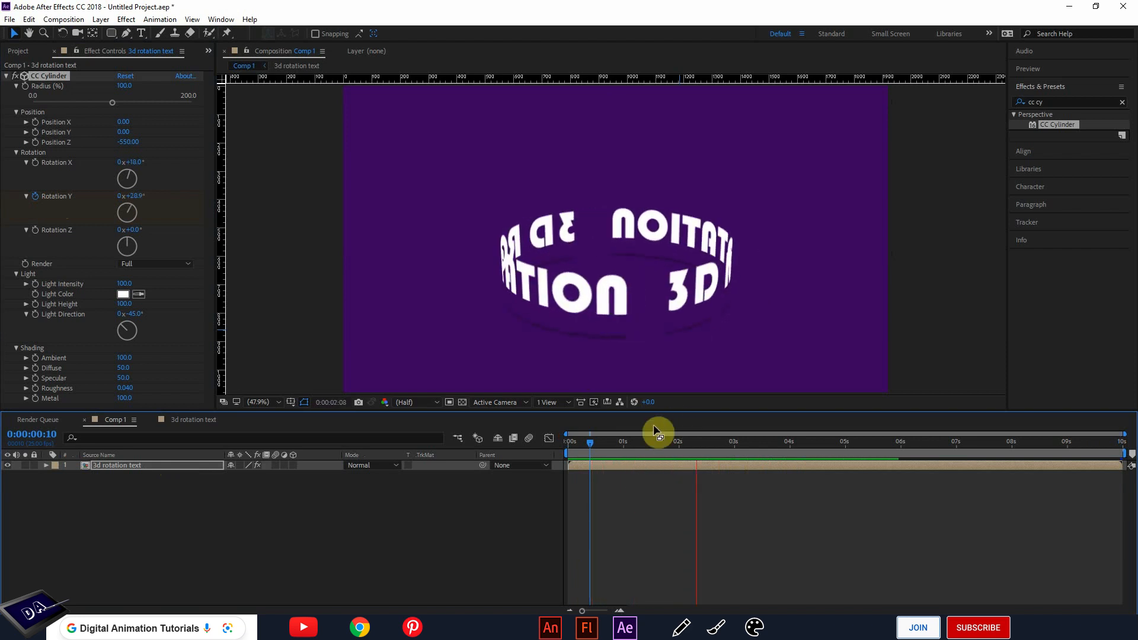
{"action": "key", "text": "space"}
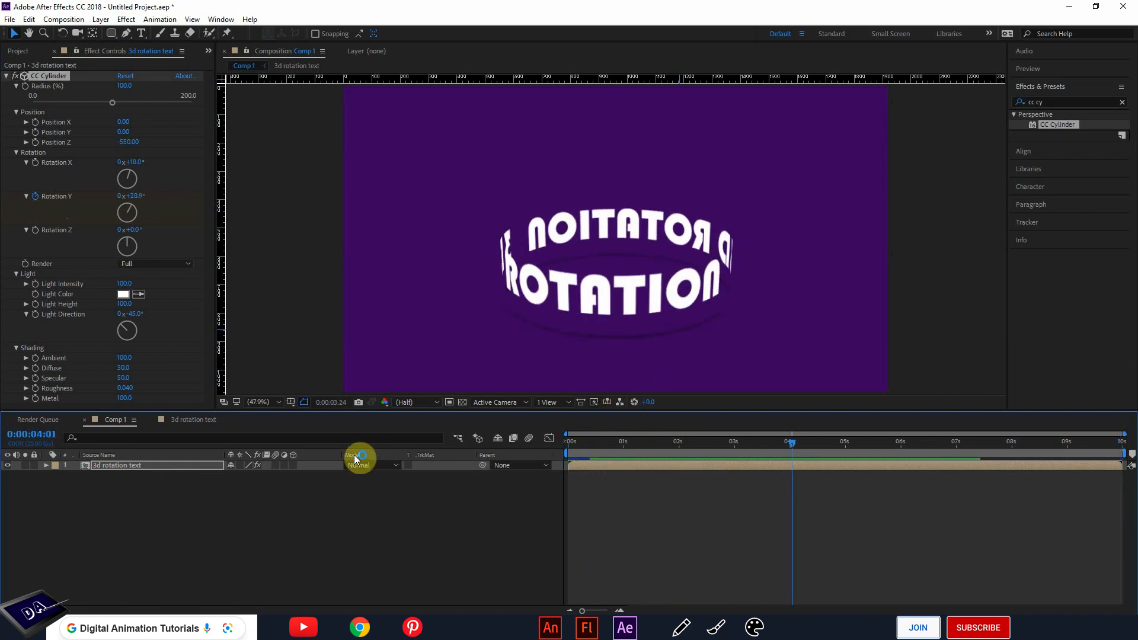
Reveal the layer's keyframes, change the Rotation Y keyframe at 0:00:09:24 to 1 revolution and preview the animation from the start
{"action": "left_click", "coordinate": [123, 464]}
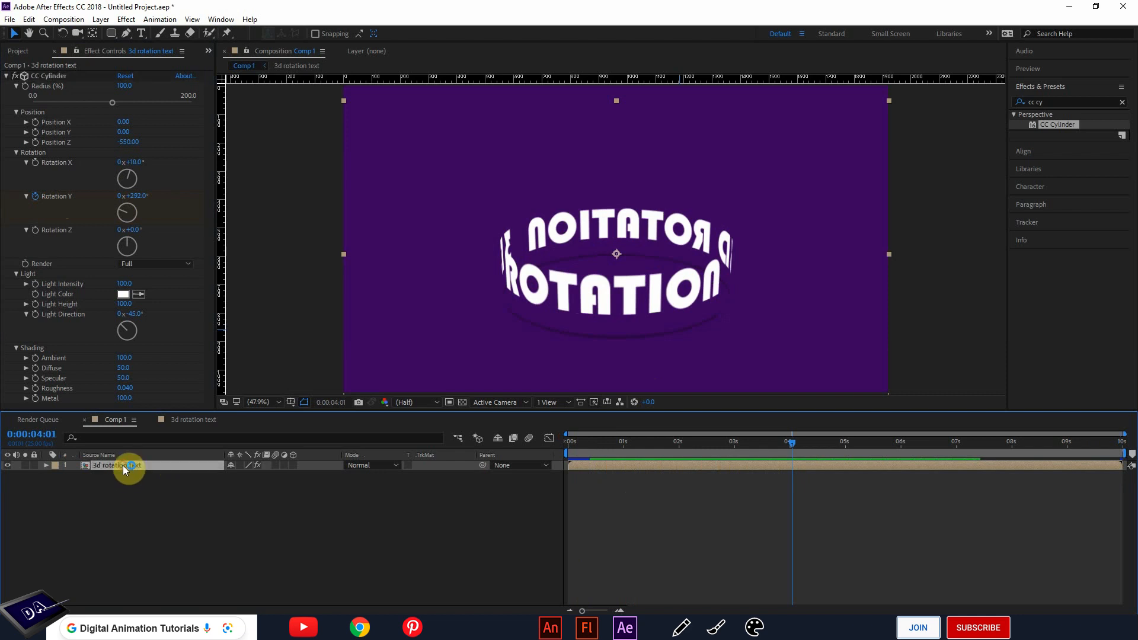
{"action": "key", "text": "u"}
{"action": "left_click_drag", "start_coordinate": [1001, 455], "coordinate": [1123, 460]}
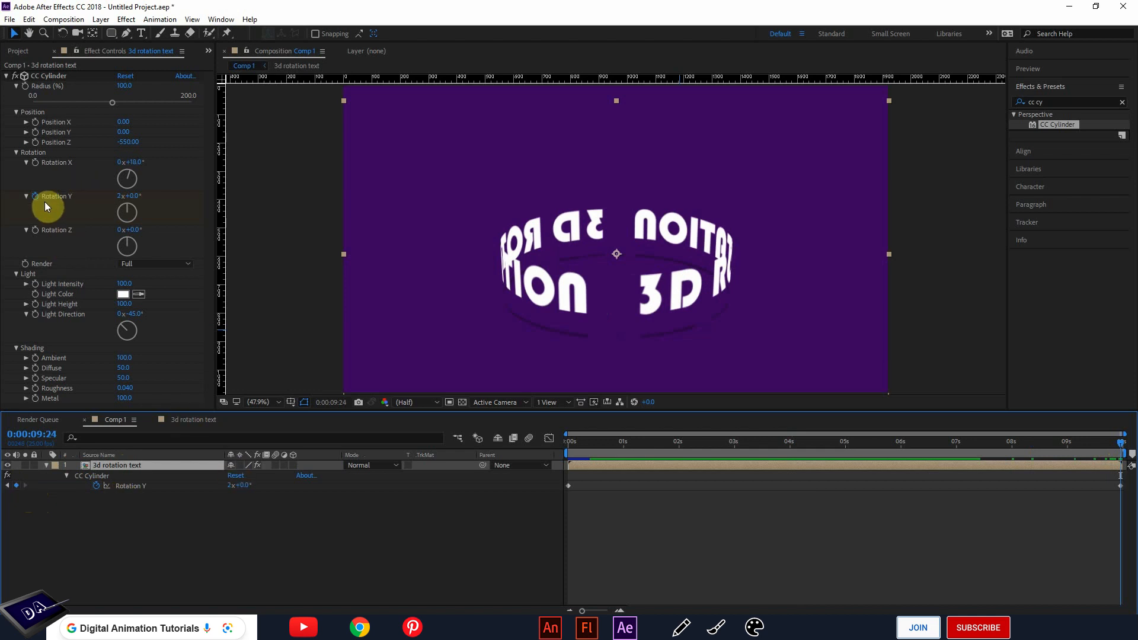
{"action": "left_click", "coordinate": [119, 195]}
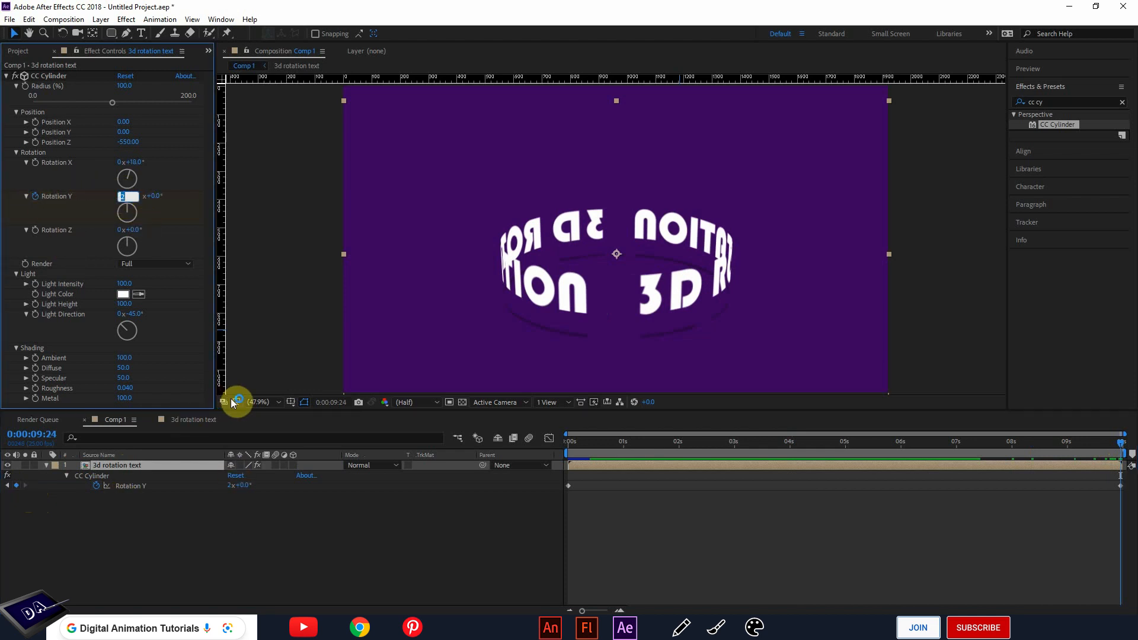
{"action": "type", "text": "1"}
{"action": "key", "text": "Return"}
{"action": "left_click", "coordinate": [583, 452]}
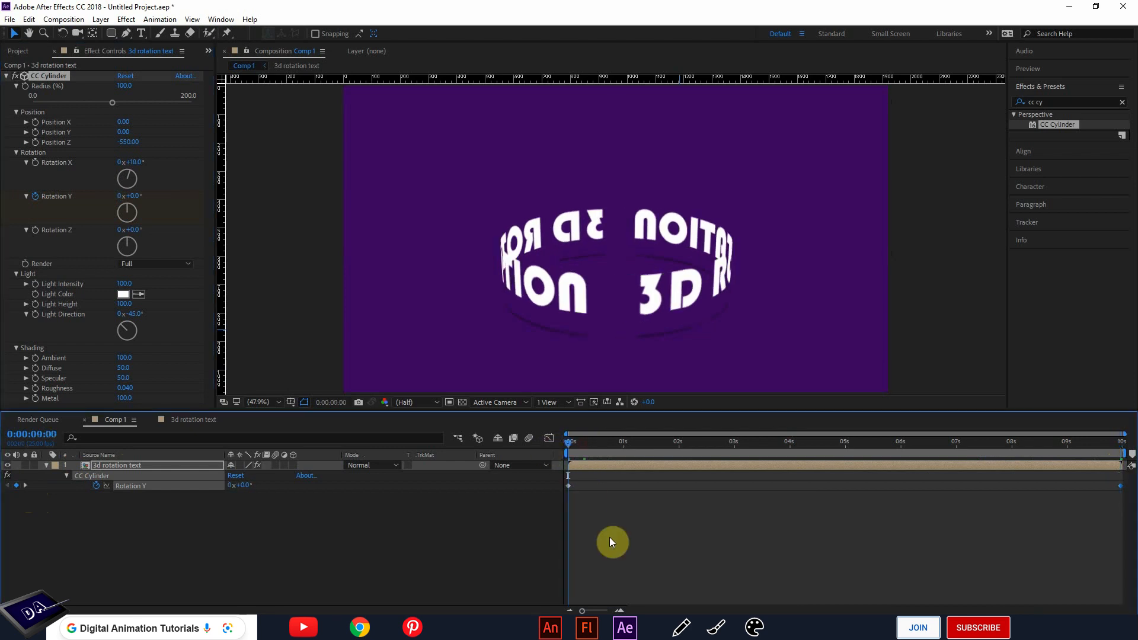
{"action": "key", "text": "space"}
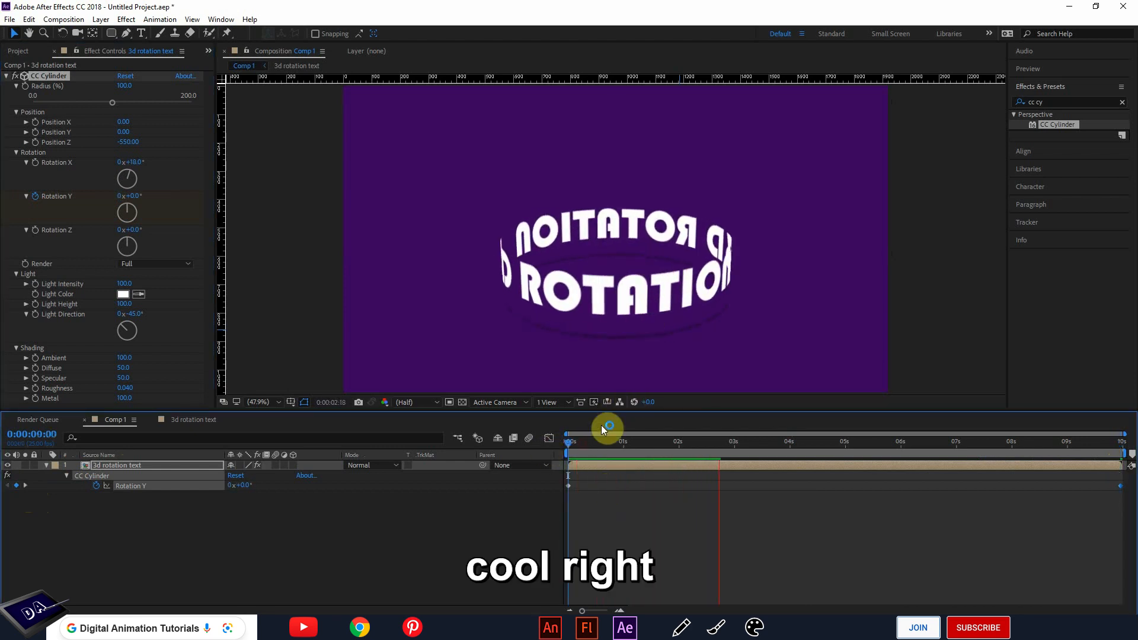
Preview the text rotation animation from near the start of the timeline and stop playback
{"action": "left_click", "coordinate": [583, 450]}
{"action": "key", "text": "space"}
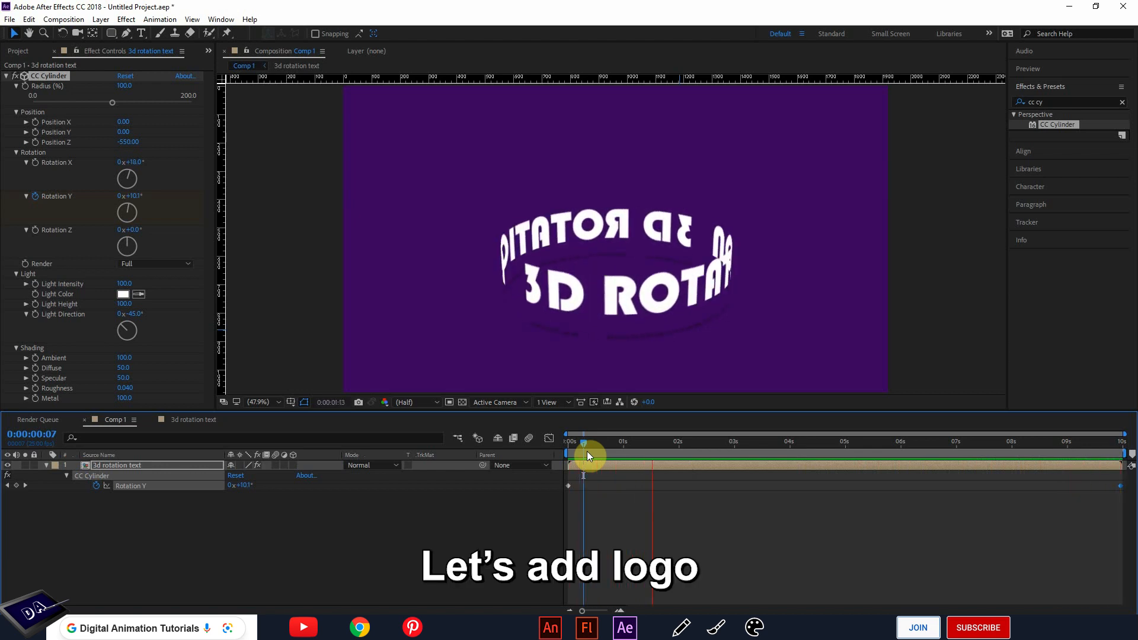
{"action": "key", "text": "space"}
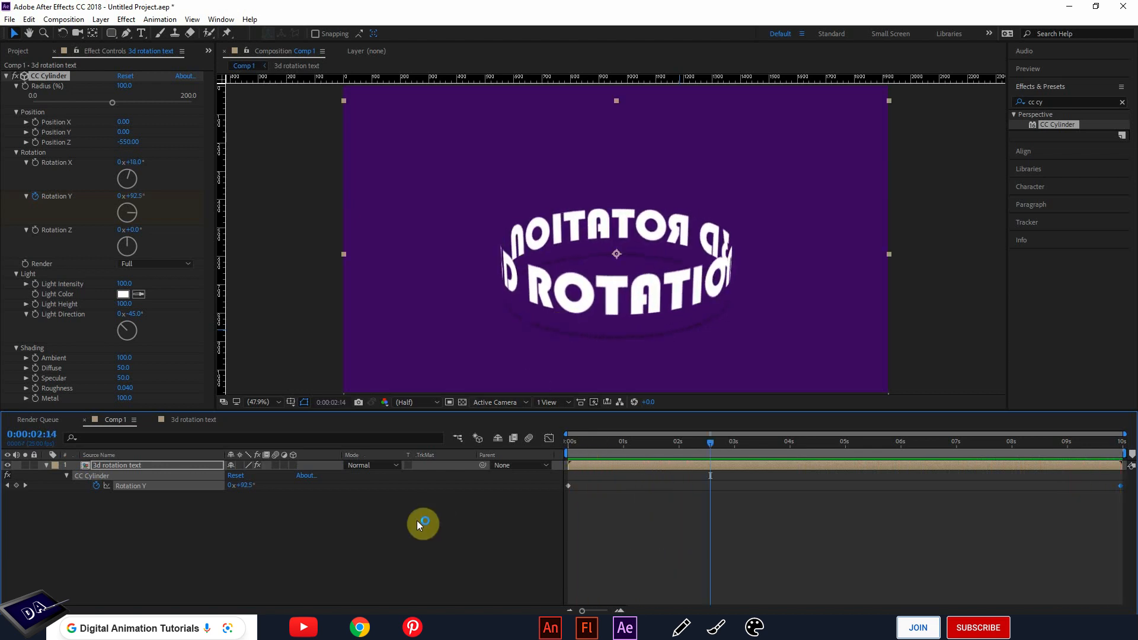
{"action": "left_click", "coordinate": [417, 523]}
Import logo 01.png, logo 02.png and logo 03.png as footage, declining to create a new composition from them
{"action": "key", "text": "ctrl+0"}
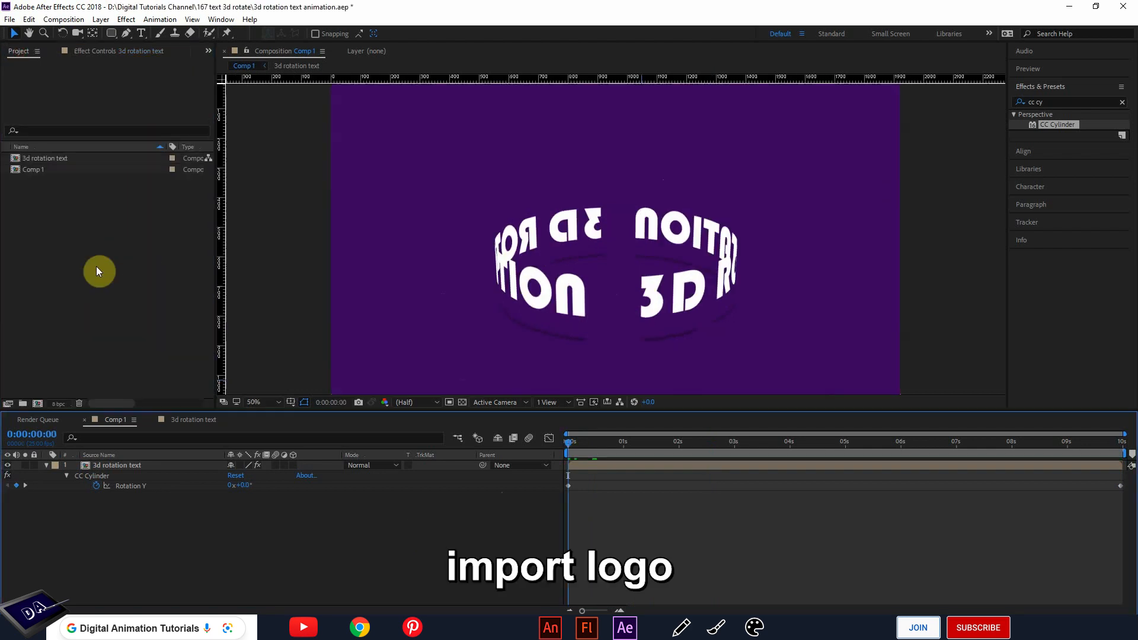
{"action": "right_click", "coordinate": [115, 266]}
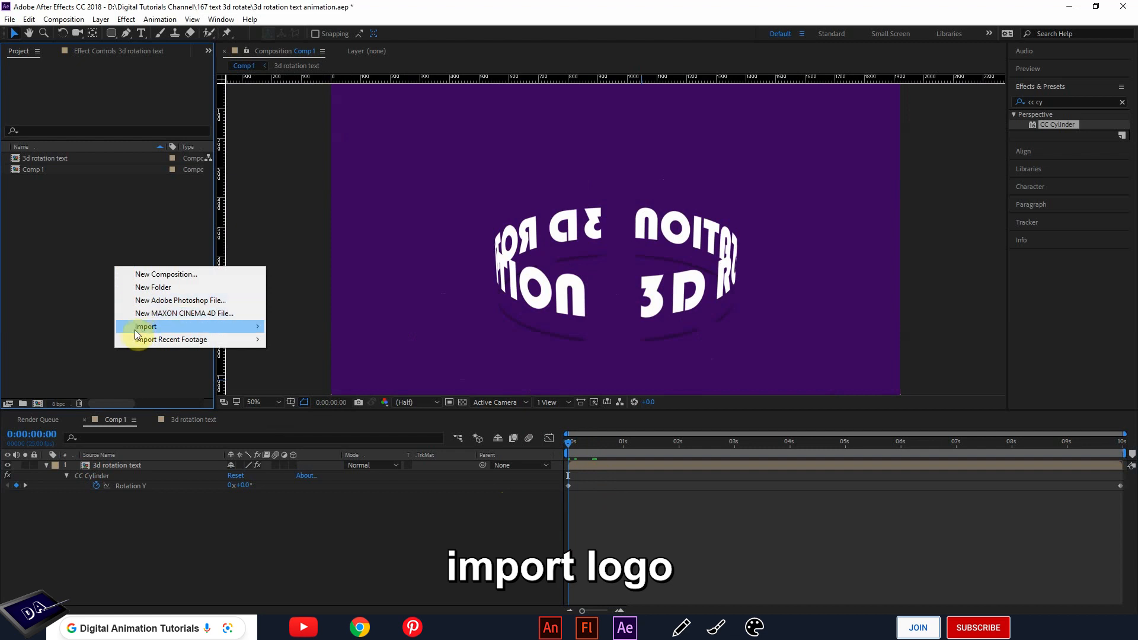
{"action": "mouse_move", "coordinate": [205, 327]}
{"action": "left_click", "coordinate": [315, 328]}
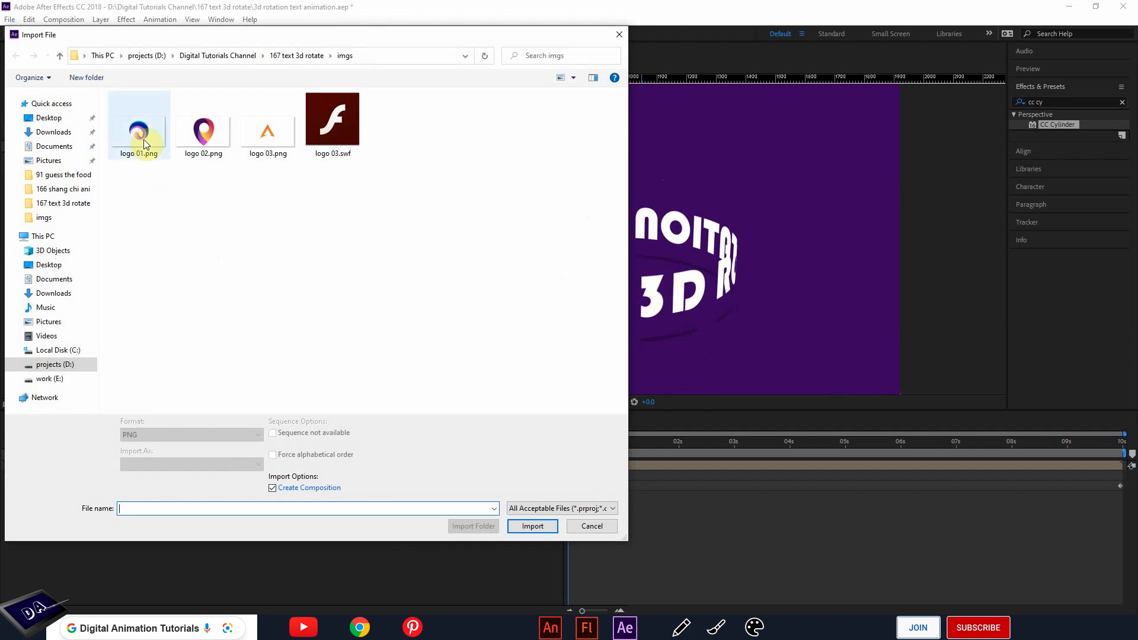
{"action": "left_click_drag", "start_coordinate": [145, 196], "coordinate": [281, 156]}
{"action": "left_click", "coordinate": [532, 517]}
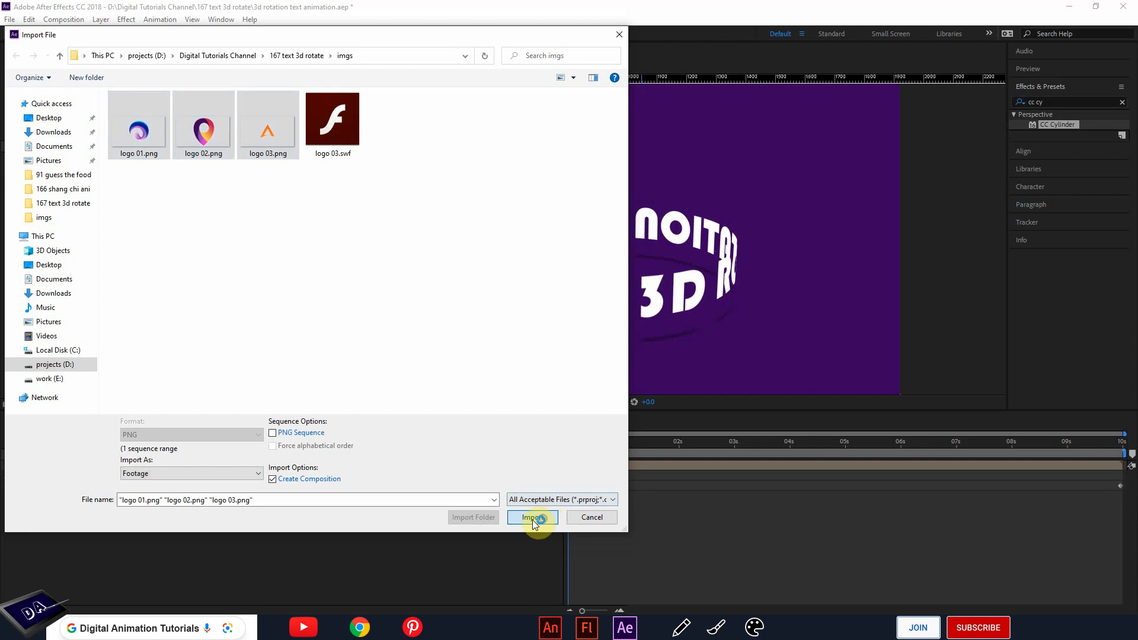
{"action": "left_click_drag", "start_coordinate": [146, 205], "coordinate": [38, 403]}
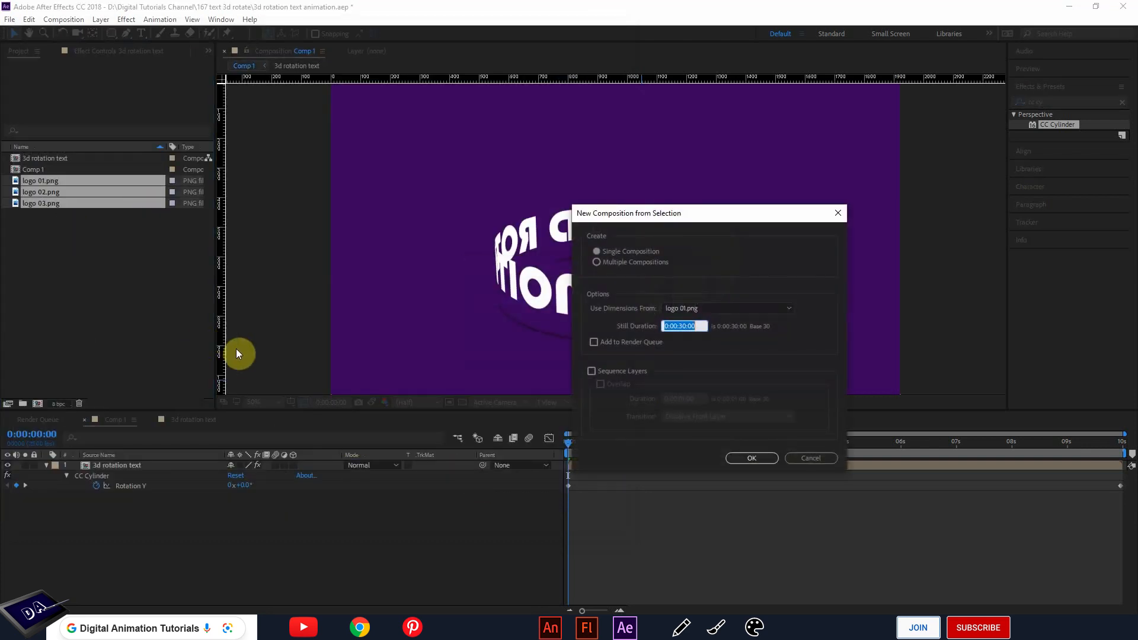
{"action": "left_click", "coordinate": [799, 457]}
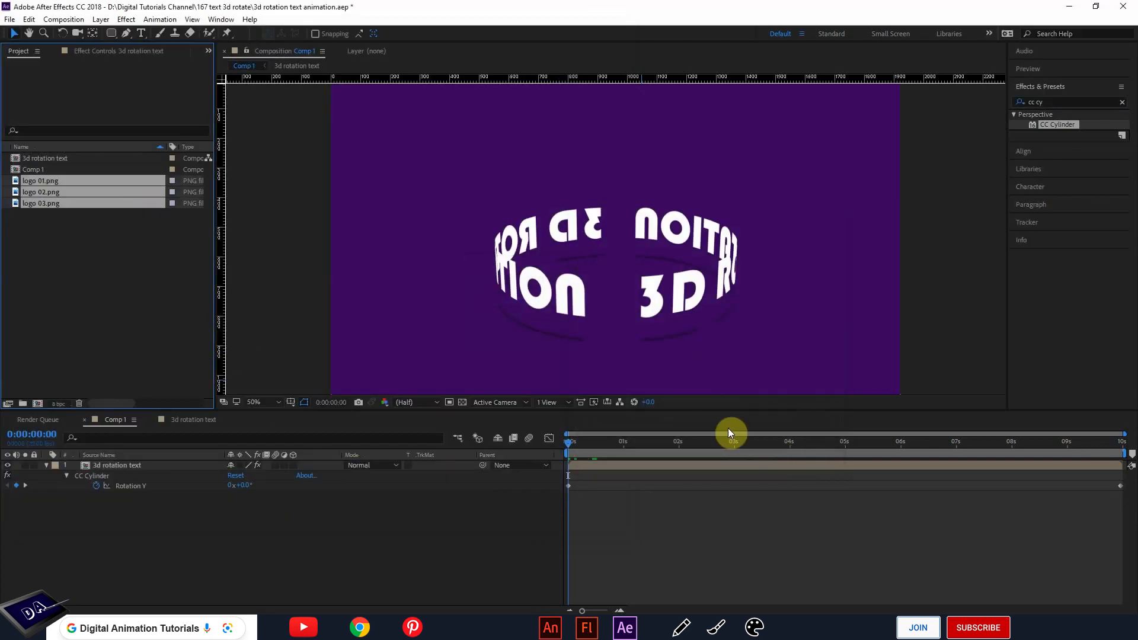
{"action": "left_click", "coordinate": [109, 320]}
Look through the three imported logos and add logo 02.png to Comp 1 above the 3d rotation text layer
{"action": "left_click", "coordinate": [34, 183]}
{"action": "left_click", "coordinate": [39, 190]}
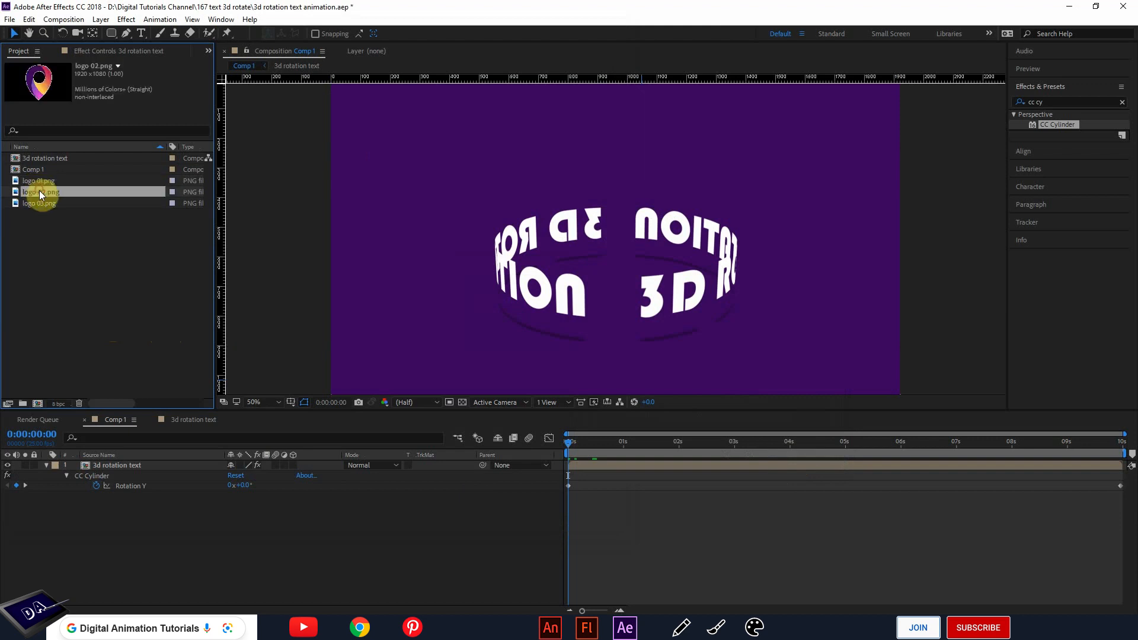
{"action": "left_click", "coordinate": [40, 201]}
{"action": "left_click", "coordinate": [47, 191]}
{"action": "left_click_drag", "start_coordinate": [37, 88], "coordinate": [50, 135]}
{"action": "left_click_drag", "start_coordinate": [115, 452], "coordinate": [118, 462]}
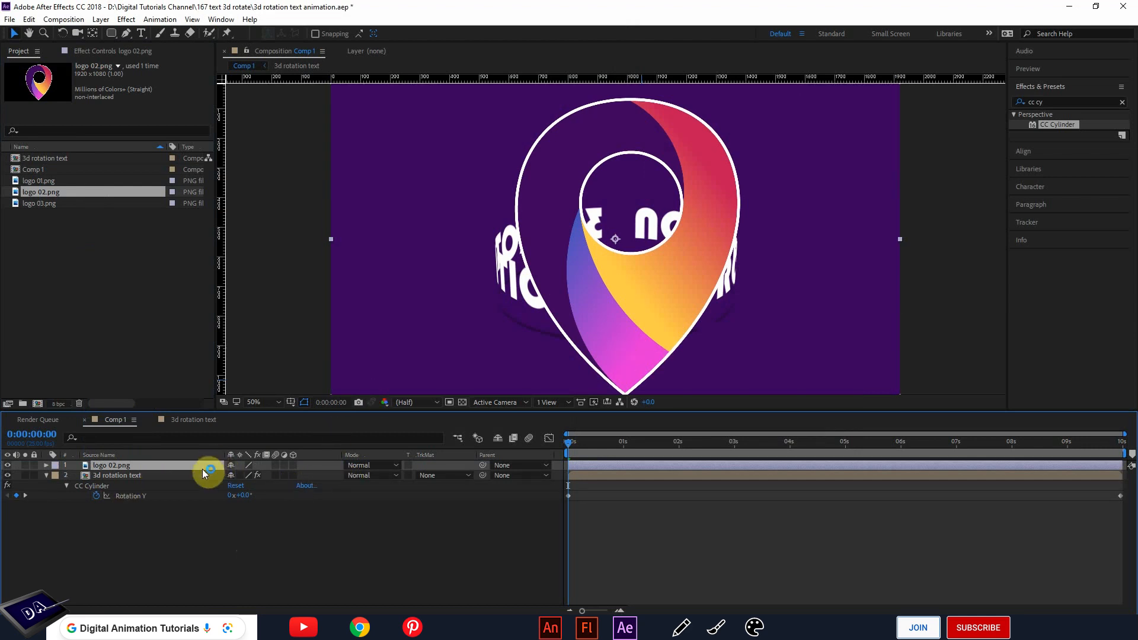
Scale the logo 02.png layer to 46% and move it to about 946, 426, inside the text ring
{"action": "left_click", "coordinate": [46, 465]}
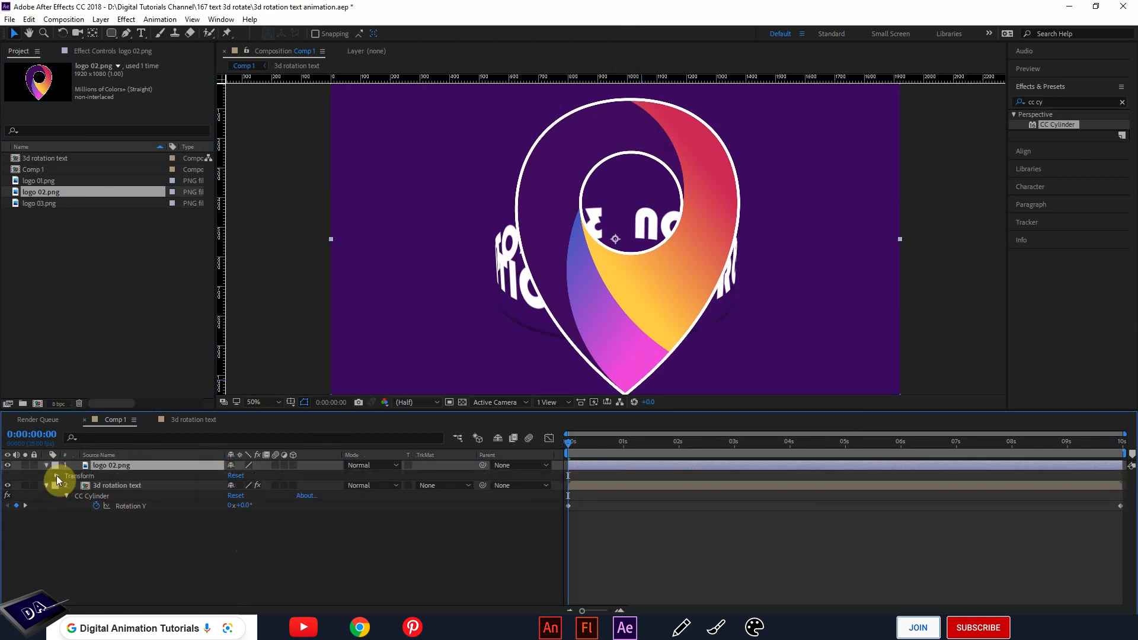
{"action": "left_click", "coordinate": [56, 476]}
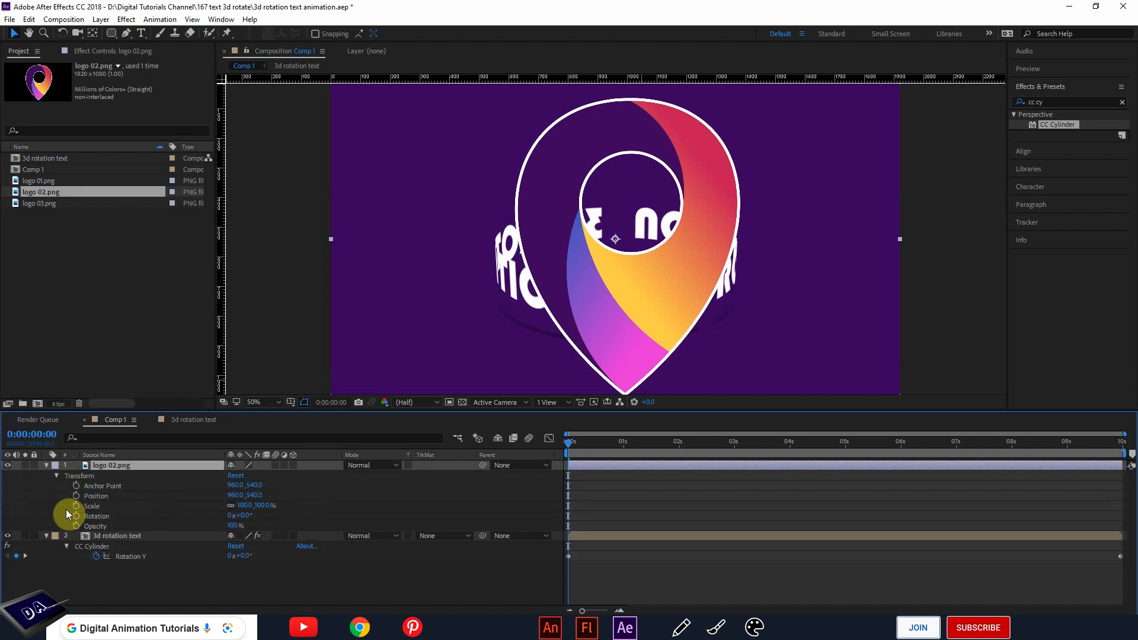
{"action": "left_click", "coordinate": [90, 507]}
{"action": "left_click_drag", "start_coordinate": [268, 513], "coordinate": [223, 507]}
{"action": "left_click_drag", "start_coordinate": [623, 268], "coordinate": [622, 227]}
{"action": "left_click_drag", "start_coordinate": [244, 507], "coordinate": [256, 506]}
{"action": "left_click", "coordinate": [639, 249]}
{"action": "left_click_drag", "start_coordinate": [639, 249], "coordinate": [632, 253]}
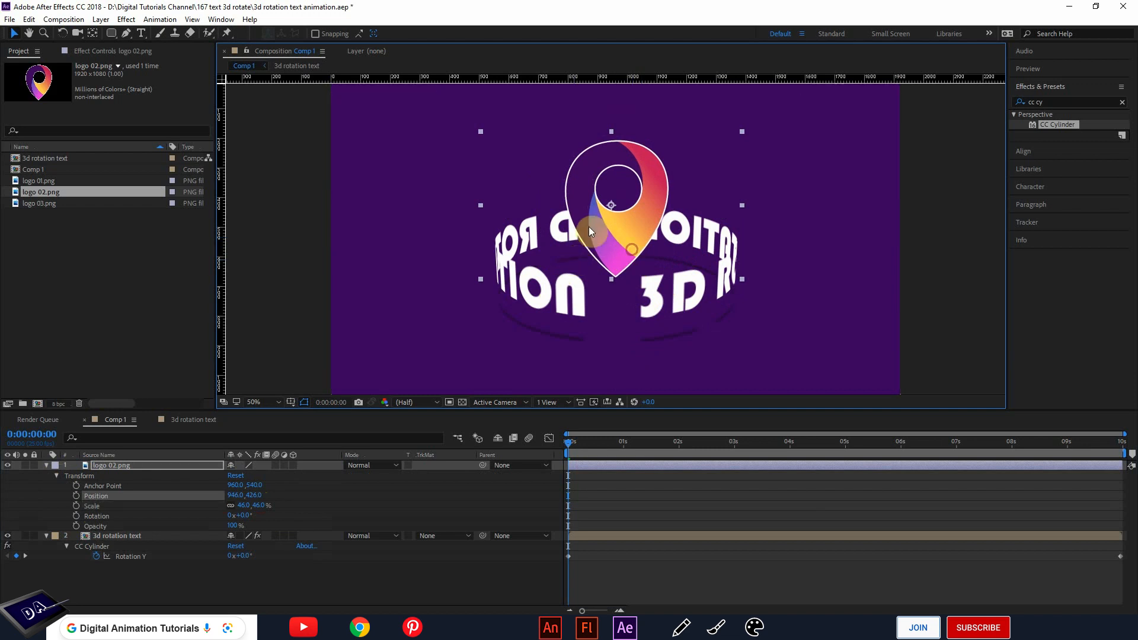
Preview the animation from the start and move the logo up slightly to about 948, 412
{"action": "left_click", "coordinate": [557, 451]}
{"action": "key", "text": "space"}
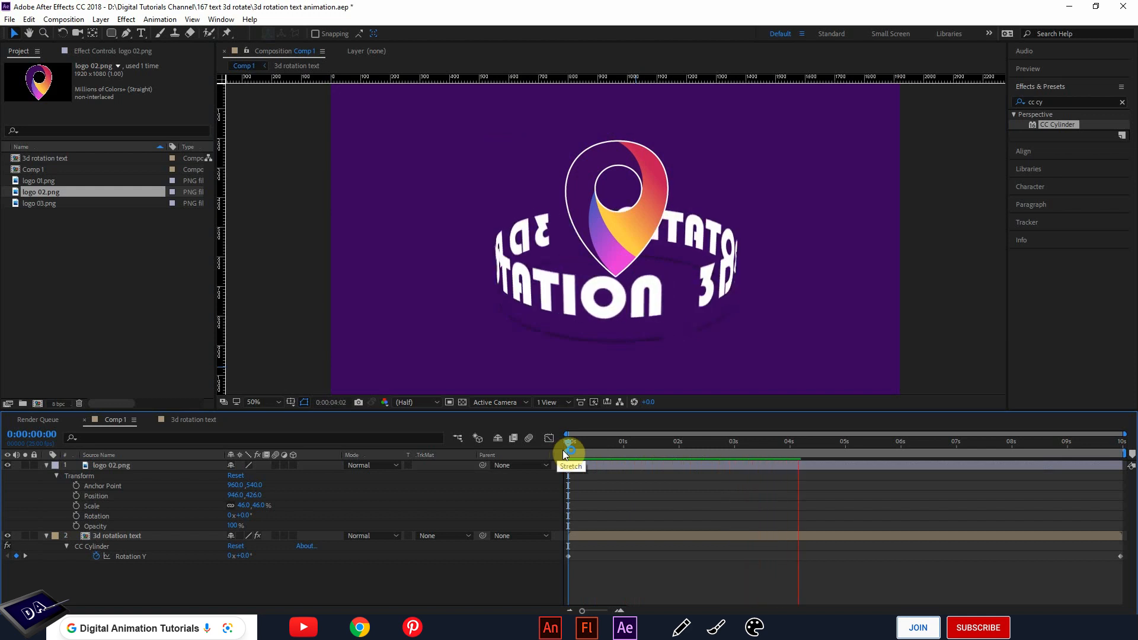
{"action": "left_click", "coordinate": [599, 190]}
{"action": "left_click_drag", "start_coordinate": [621, 240], "coordinate": [622, 237]}
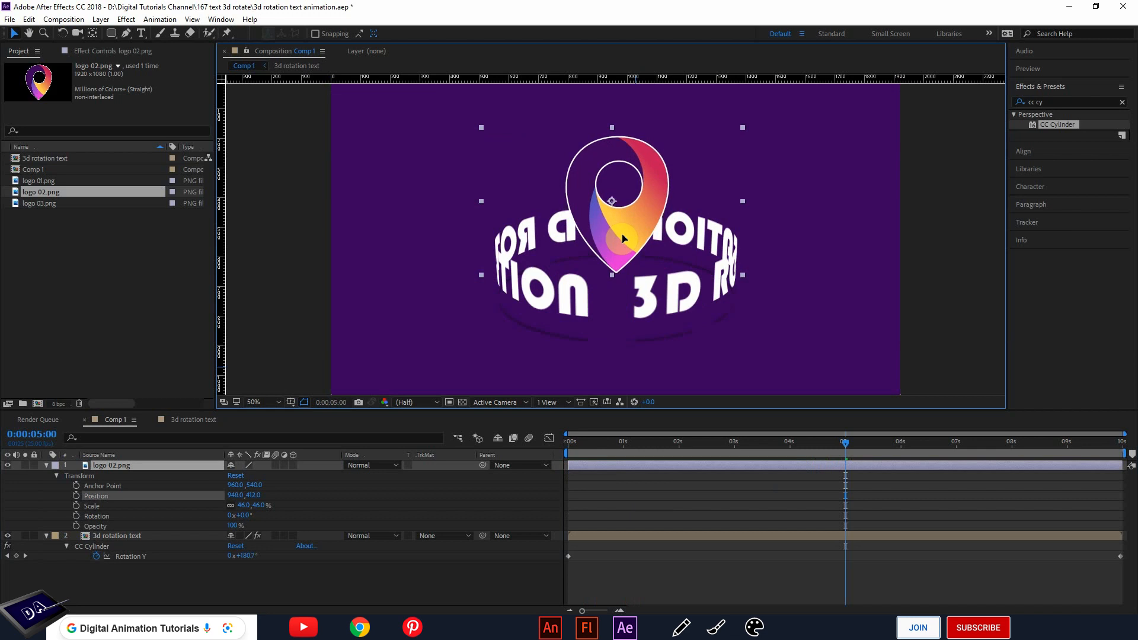
Preview the animation from 0:00:05:00 with the repositioned logo and save the project
{"action": "key", "text": "space"}
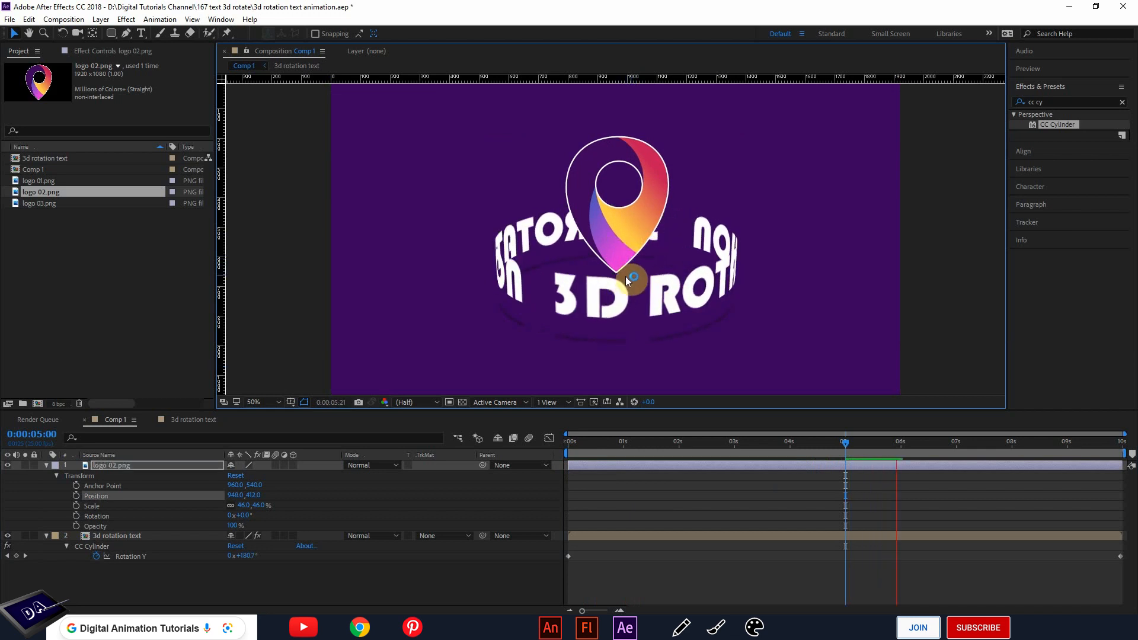
{"action": "left_click", "coordinate": [626, 276]}
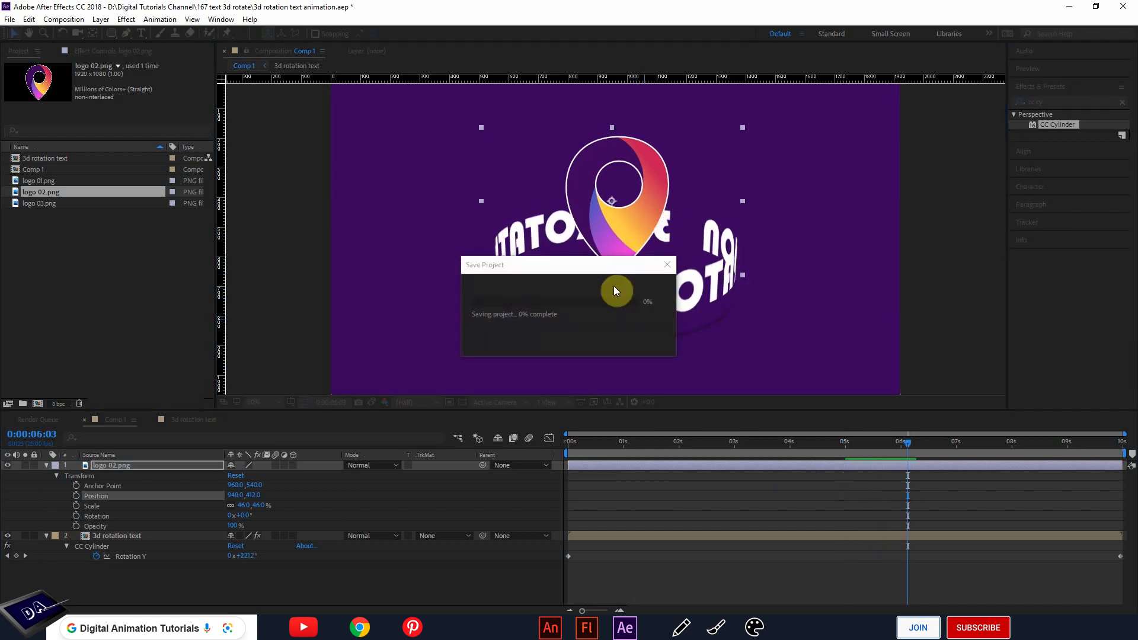
{"action": "key", "text": "slash"}
{"action": "scroll", "coordinate": [606, 293], "scroll_direction": "down", "scroll_amount": 1}
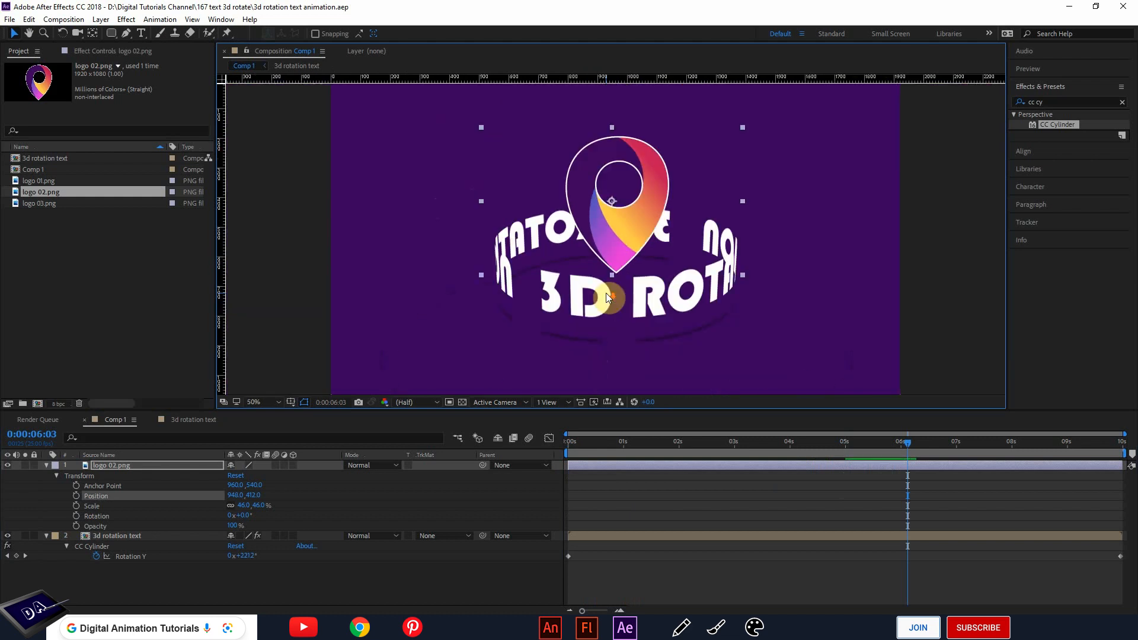
{"action": "right_click", "coordinate": [625, 230]}
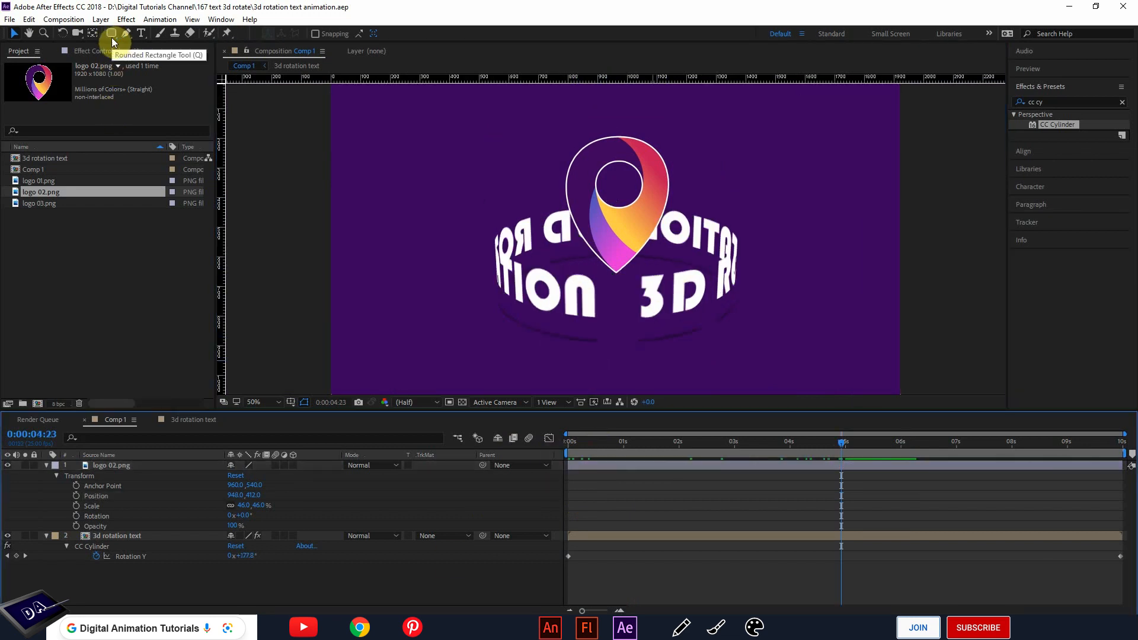
Draw a flat black ellipse under the logo's tip with the Ellipse Tool and move its layer below 3d rotation text
{"action": "left_click", "coordinate": [111, 38]}
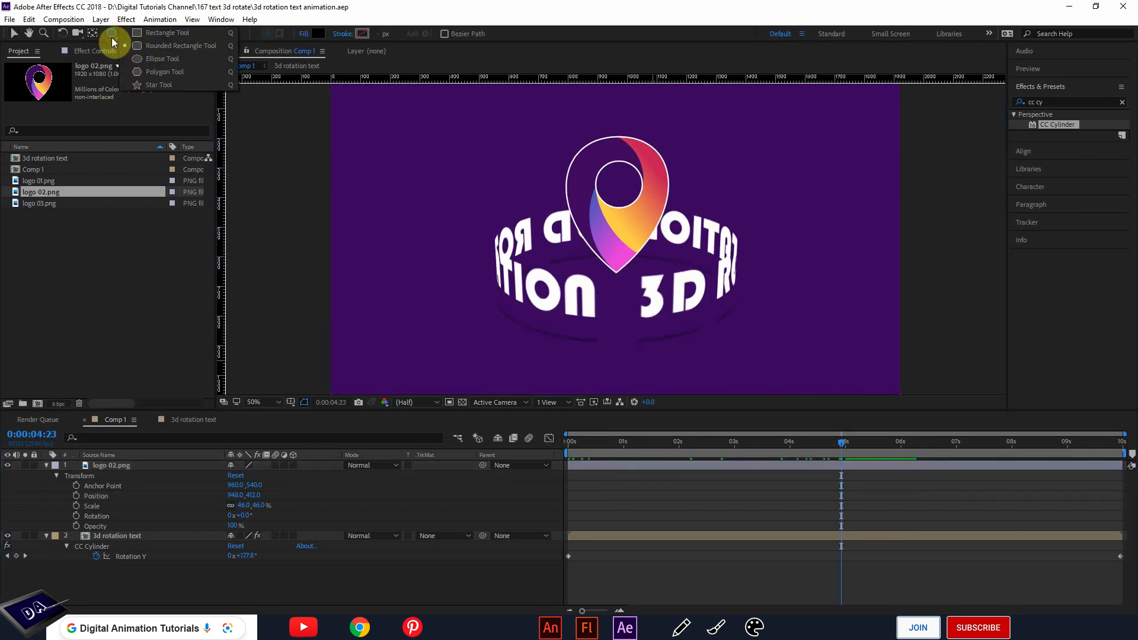
{"action": "left_click", "coordinate": [154, 61]}
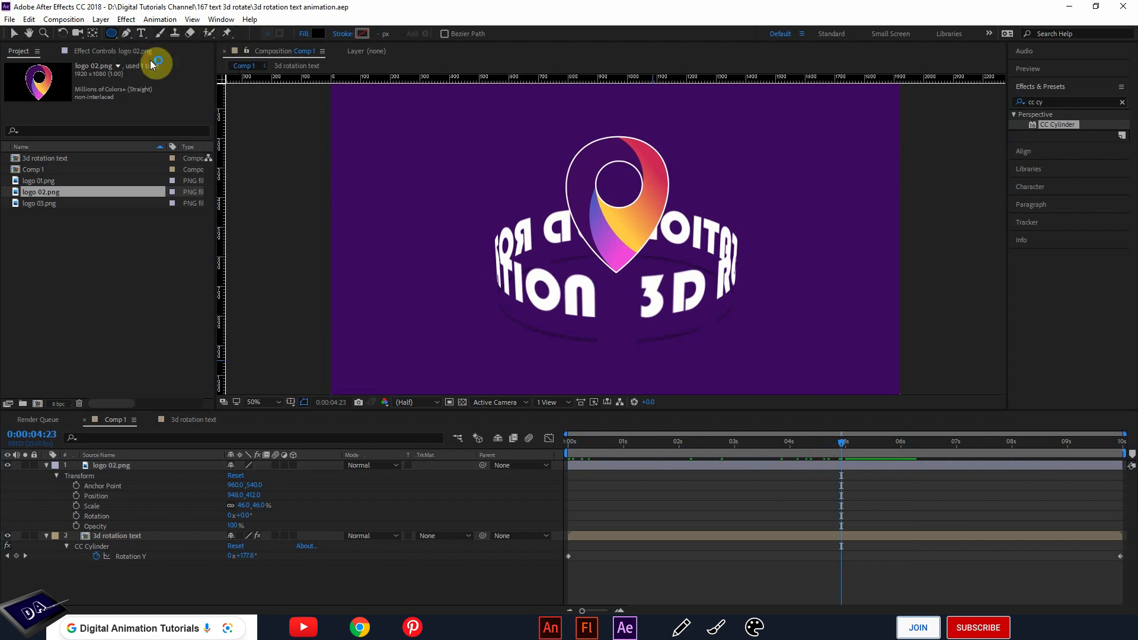
{"action": "left_click", "coordinate": [39, 472]}
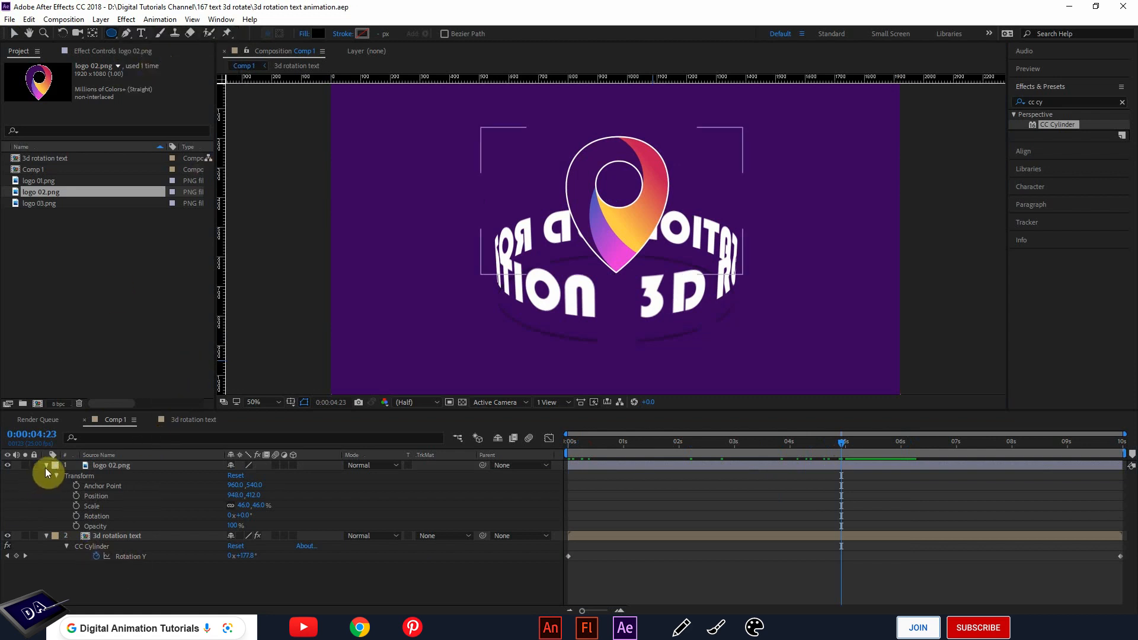
{"action": "left_click", "coordinate": [46, 467]}
{"action": "left_click", "coordinate": [590, 284]}
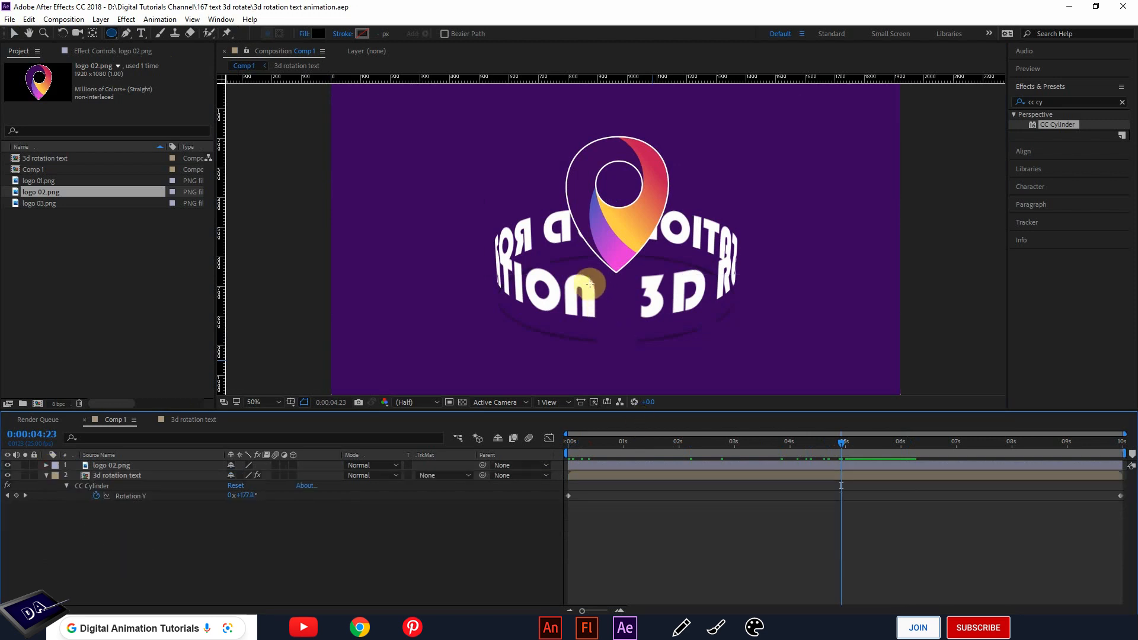
{"action": "left_click_drag", "start_coordinate": [571, 272], "coordinate": [659, 276]}
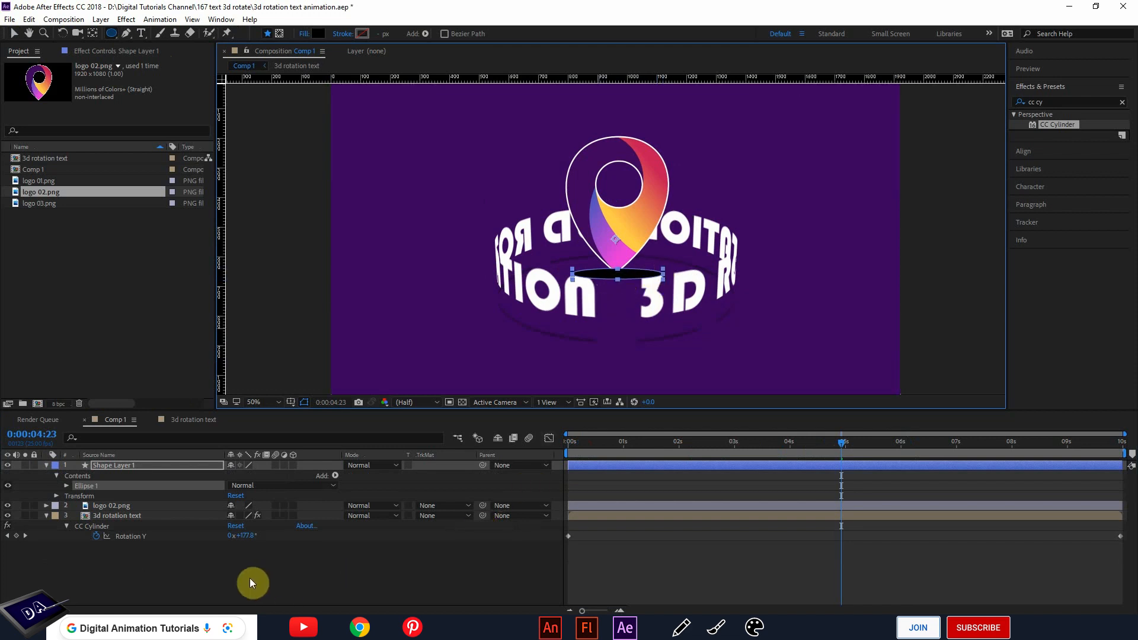
{"action": "left_click_drag", "start_coordinate": [126, 464], "coordinate": [127, 557]}
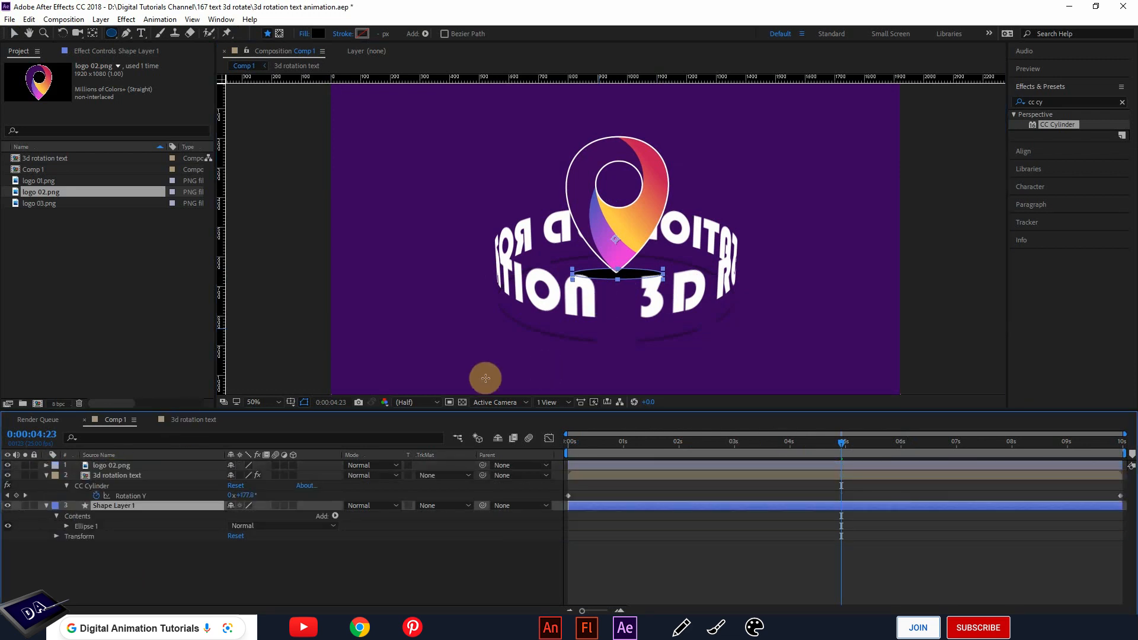
{"action": "left_click", "coordinate": [327, 586]}
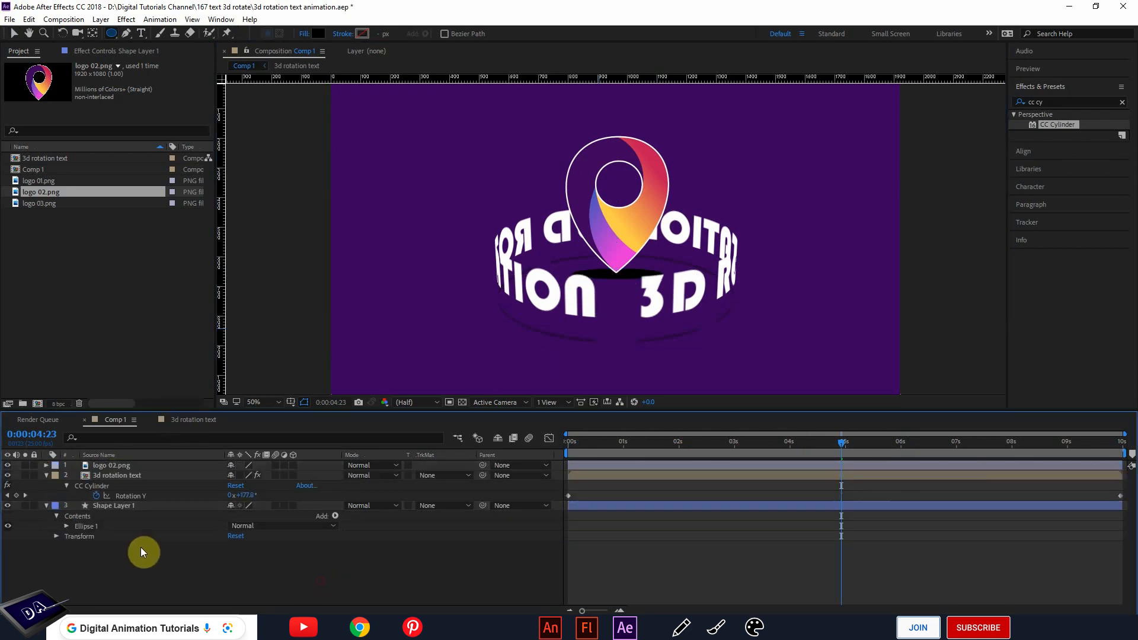
Set the opacity of the ellipse's shape layer to 30%
{"action": "left_click", "coordinate": [137, 505]}
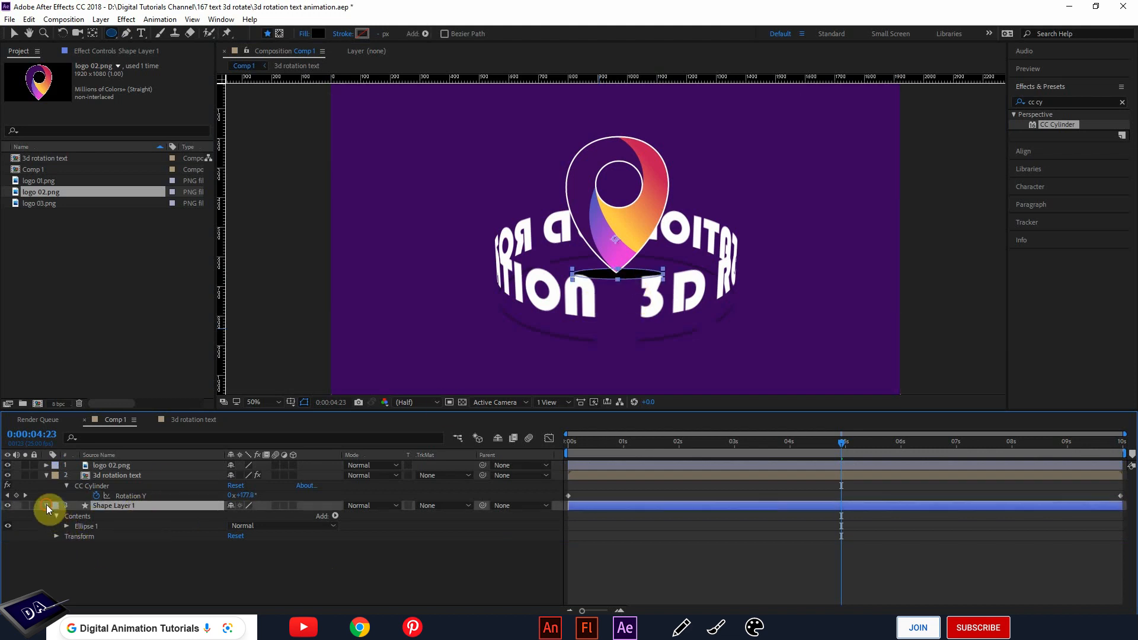
{"action": "left_click", "coordinate": [53, 537]}
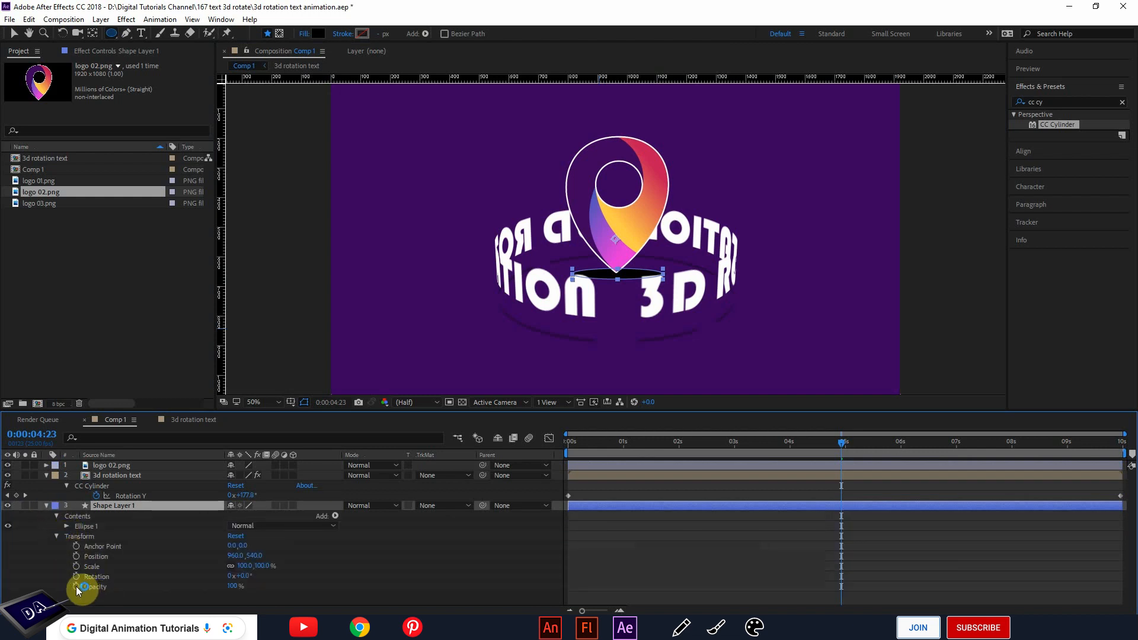
{"action": "left_click", "coordinate": [234, 586]}
{"action": "type", "text": "30"}
{"action": "key", "text": "Return"}
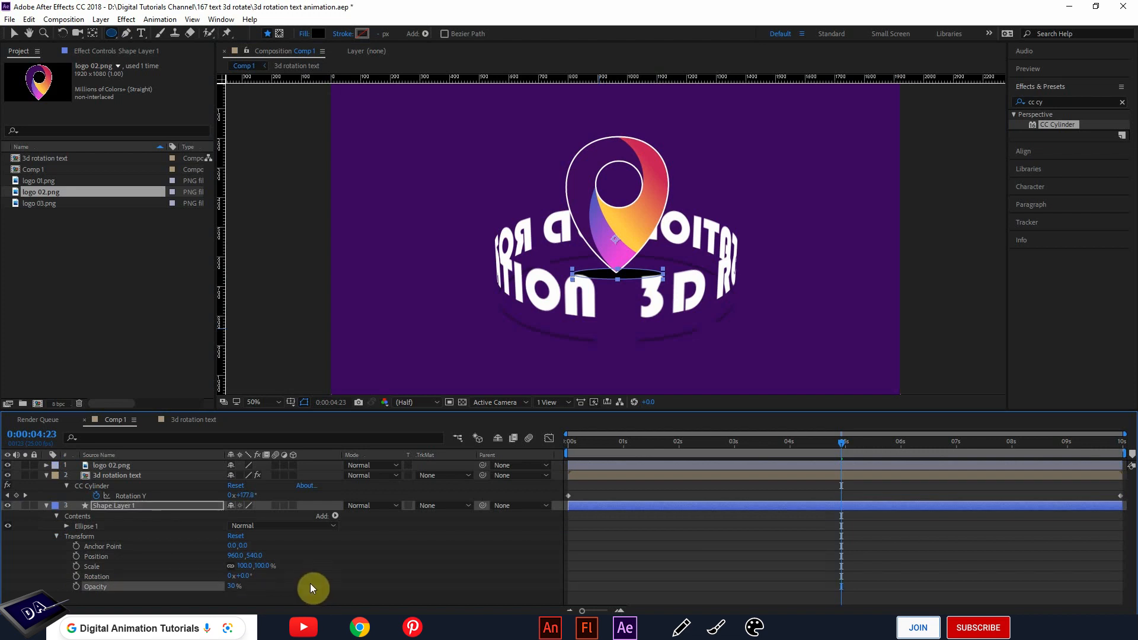
{"action": "left_click", "coordinate": [233, 599]}
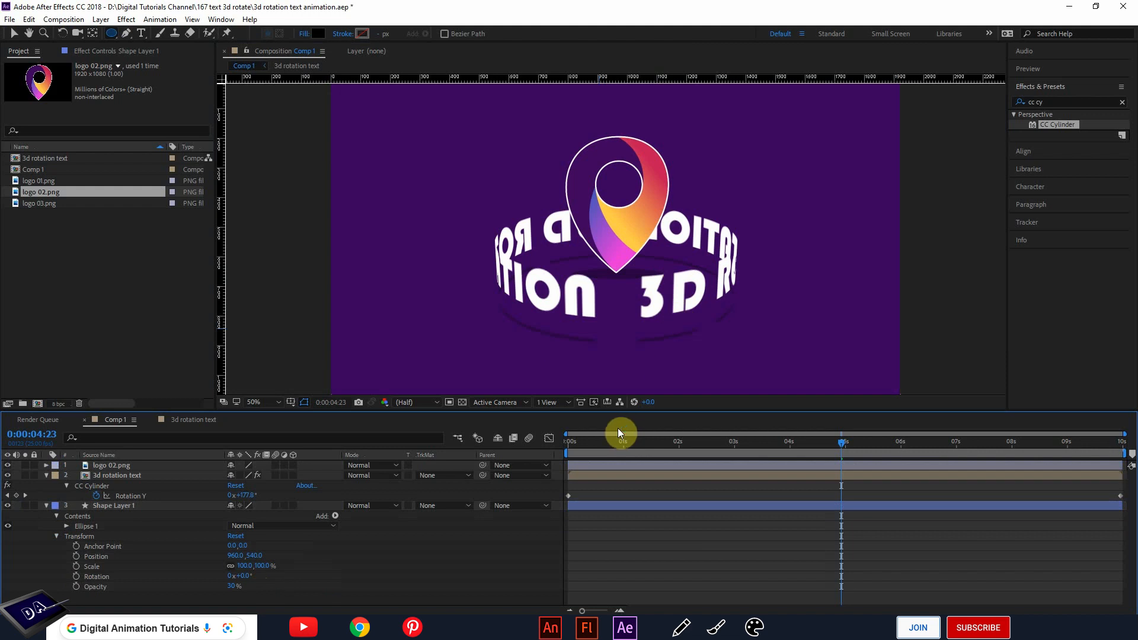
Try to stretch the shadow ellipse vertically from its lower edge, and undo the change
{"action": "left_click", "coordinate": [115, 505]}
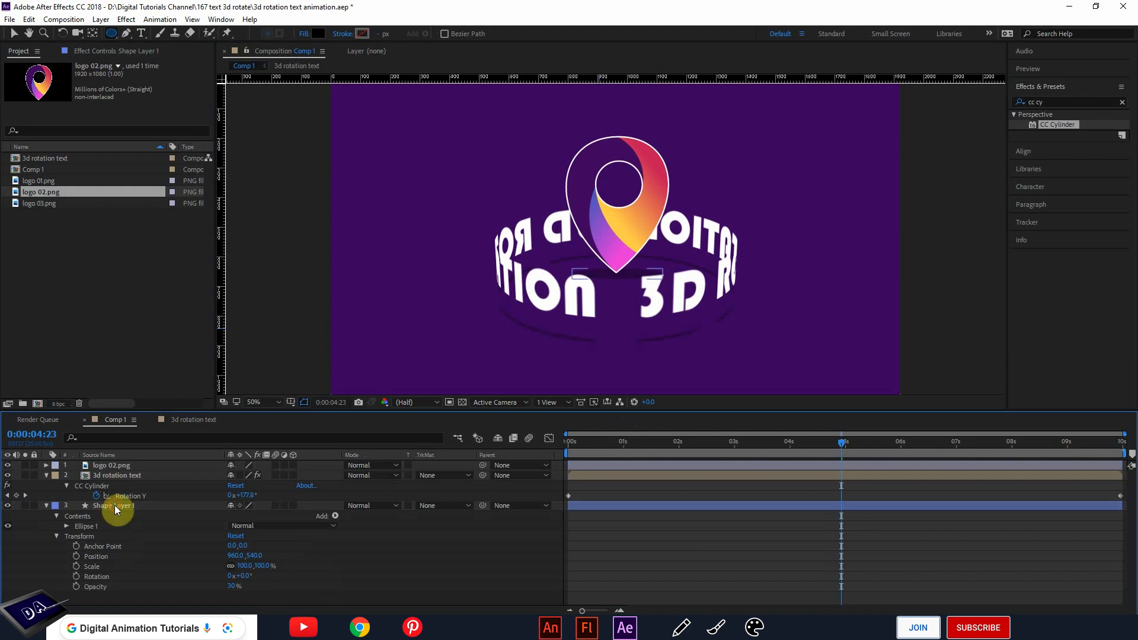
{"action": "left_click", "coordinate": [13, 33]}
{"action": "left_click_drag", "start_coordinate": [617, 280], "coordinate": [618, 289]}
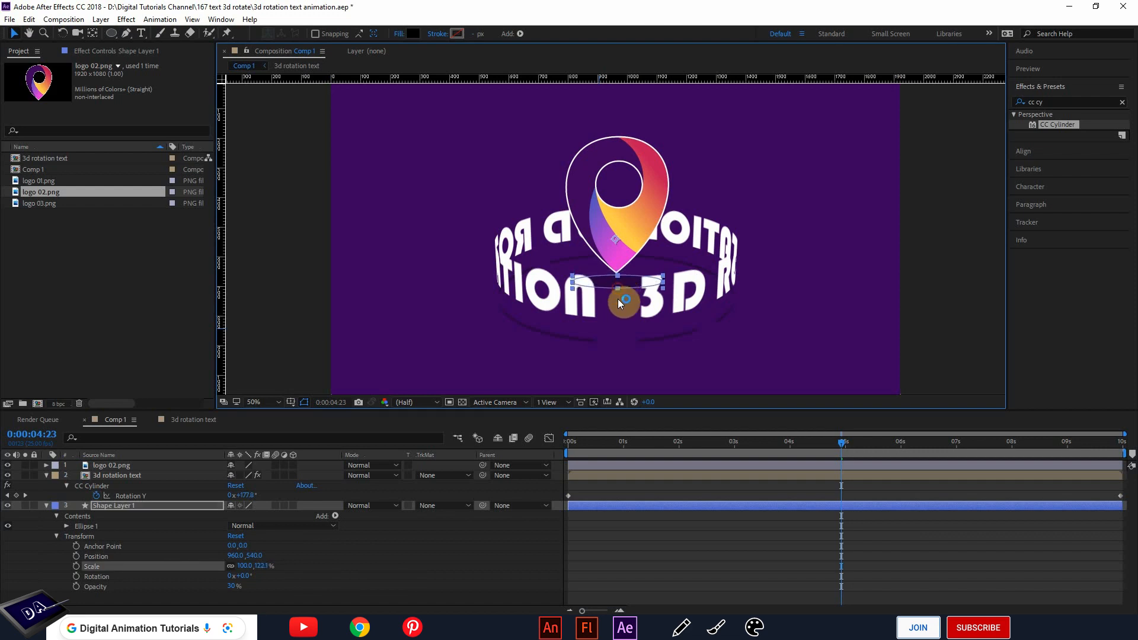
{"action": "key", "text": "ctrl+z"}
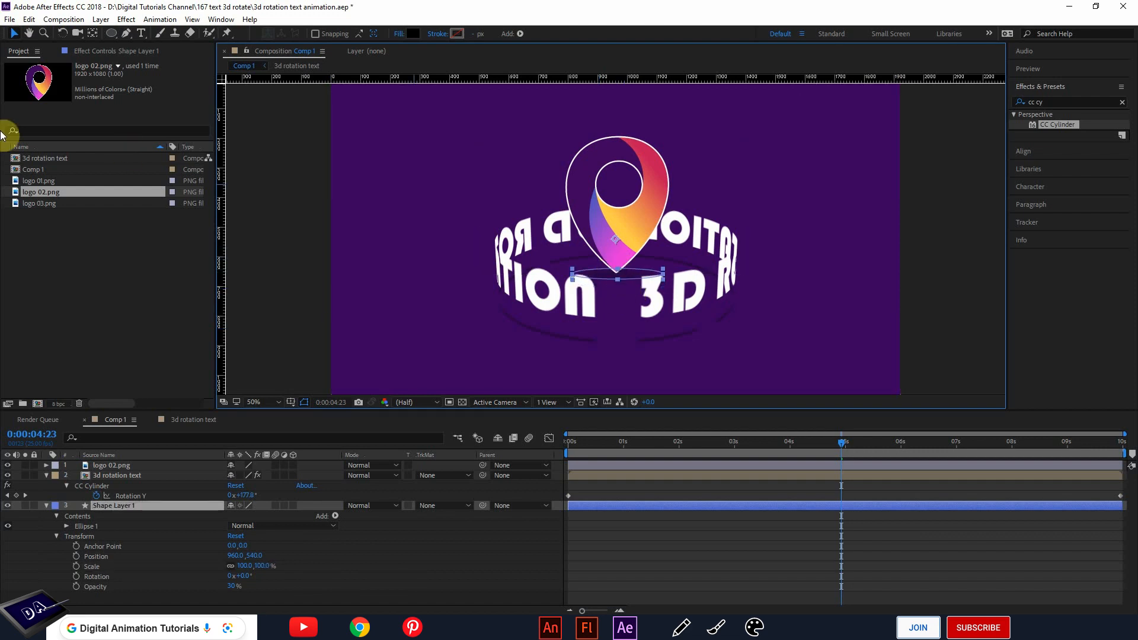
Move the shape layer's anchor point down to the center of the ellipse with the Pan Behind Tool
{"action": "left_click", "coordinate": [93, 33]}
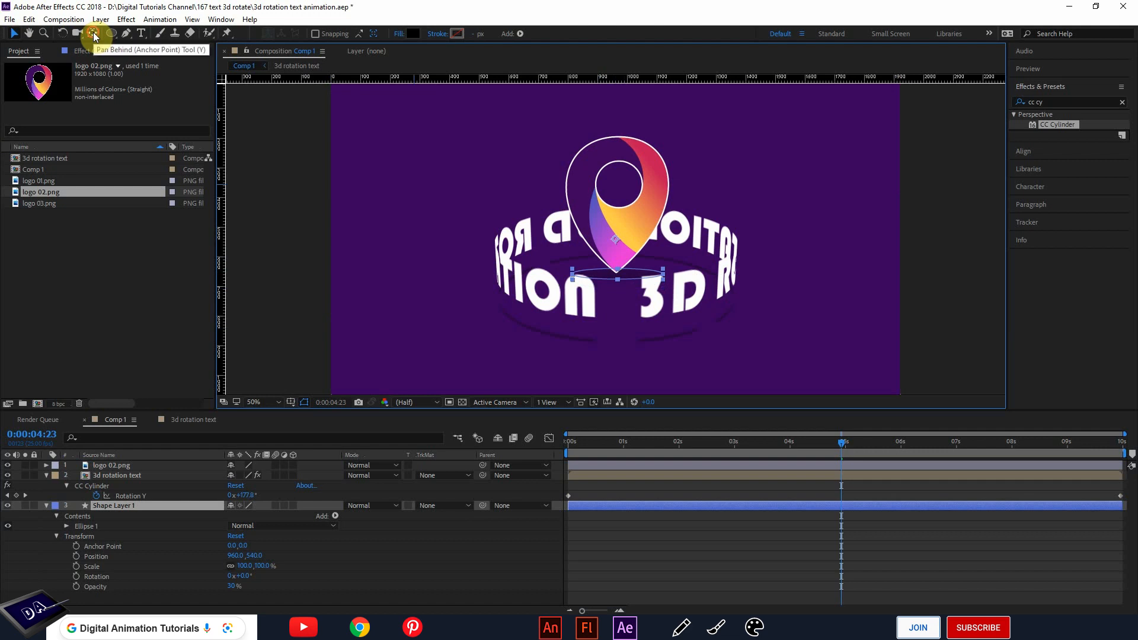
{"action": "left_click_drag", "start_coordinate": [613, 240], "coordinate": [615, 273]}
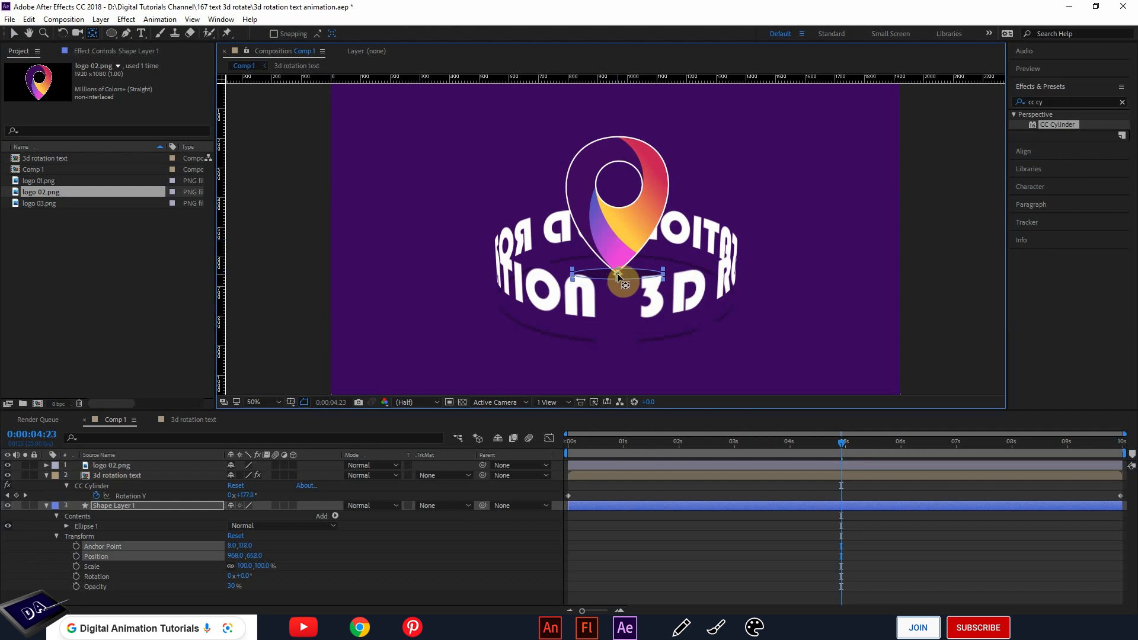
Stretch the shadow ellipse vertically to about 172% scale and position it centered under the logo's tip
{"action": "scroll", "coordinate": [617, 273], "scroll_direction": "up", "scroll_amount": 1}
{"action": "left_click", "coordinate": [13, 34]}
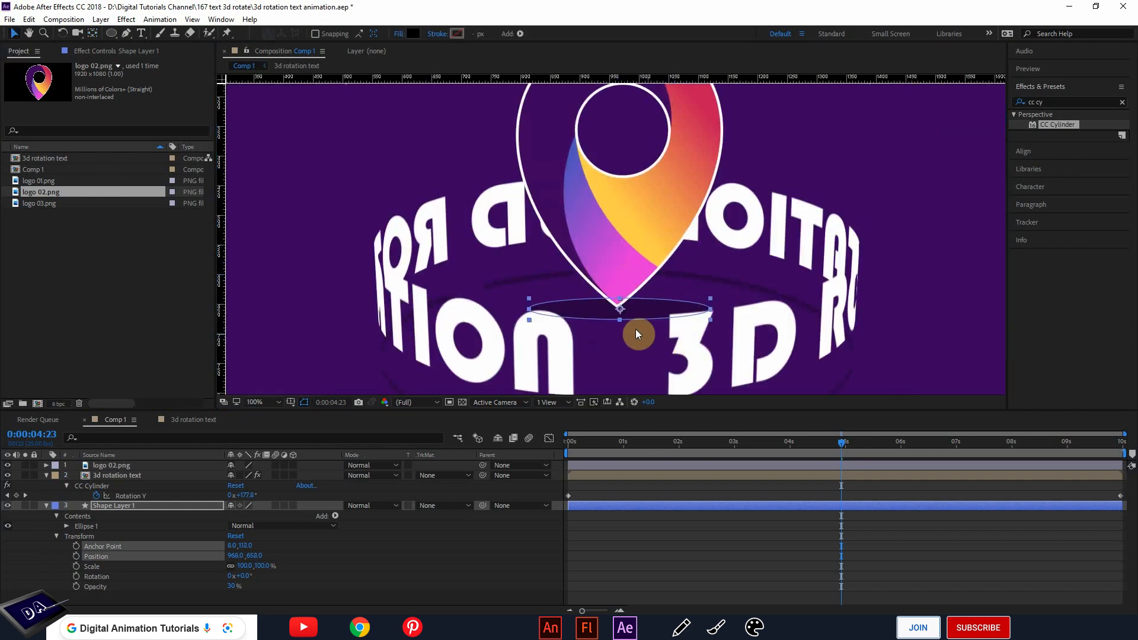
{"action": "left_click_drag", "start_coordinate": [619, 319], "coordinate": [649, 316]}
{"action": "scroll", "coordinate": [636, 321], "scroll_direction": "down", "scroll_amount": 1}
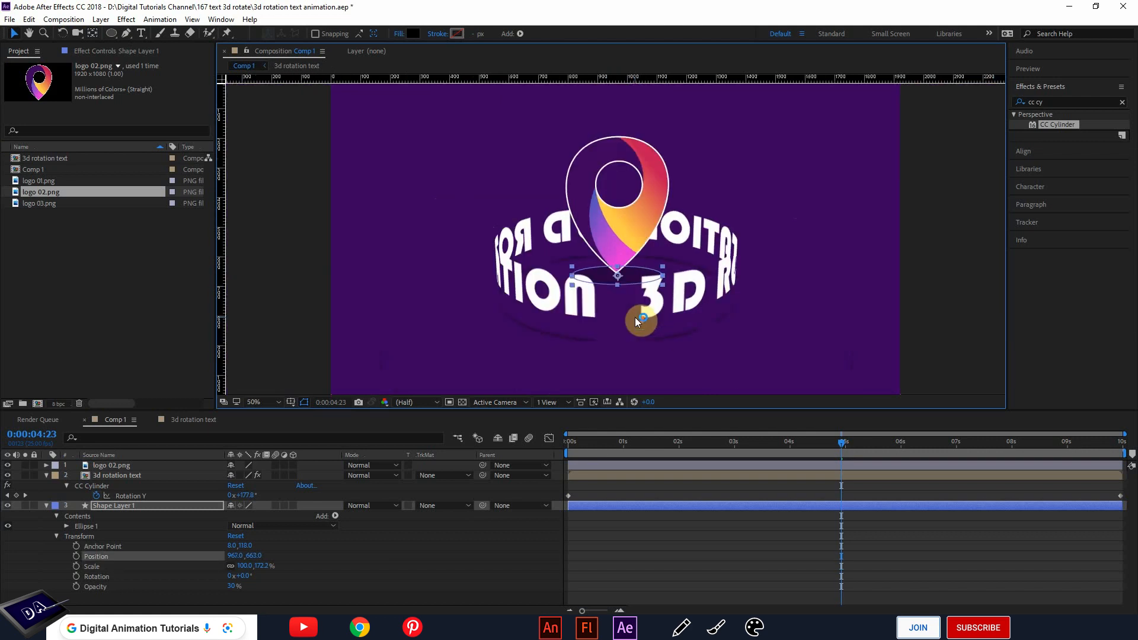
{"action": "left_click", "coordinate": [46, 505]}
{"action": "left_click", "coordinate": [423, 581]}
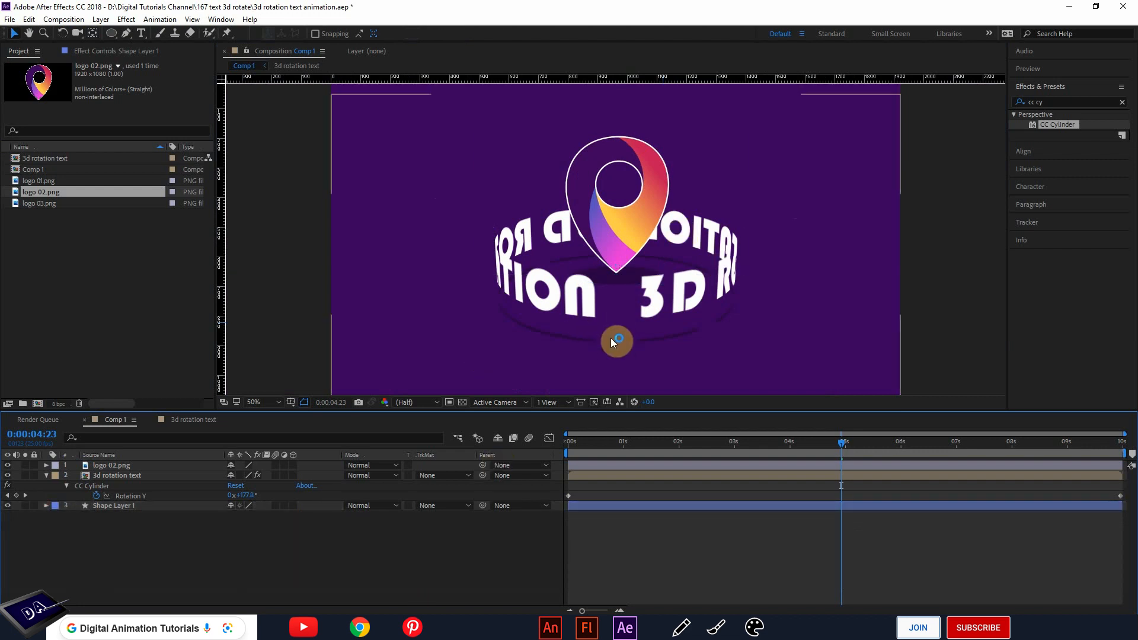
Add Position keyframes to the logo 02.png layer at 0 seconds and 1 second, keeping the same position
{"action": "left_click_drag", "start_coordinate": [599, 443], "coordinate": [546, 457]}
{"action": "left_click", "coordinate": [618, 228]}
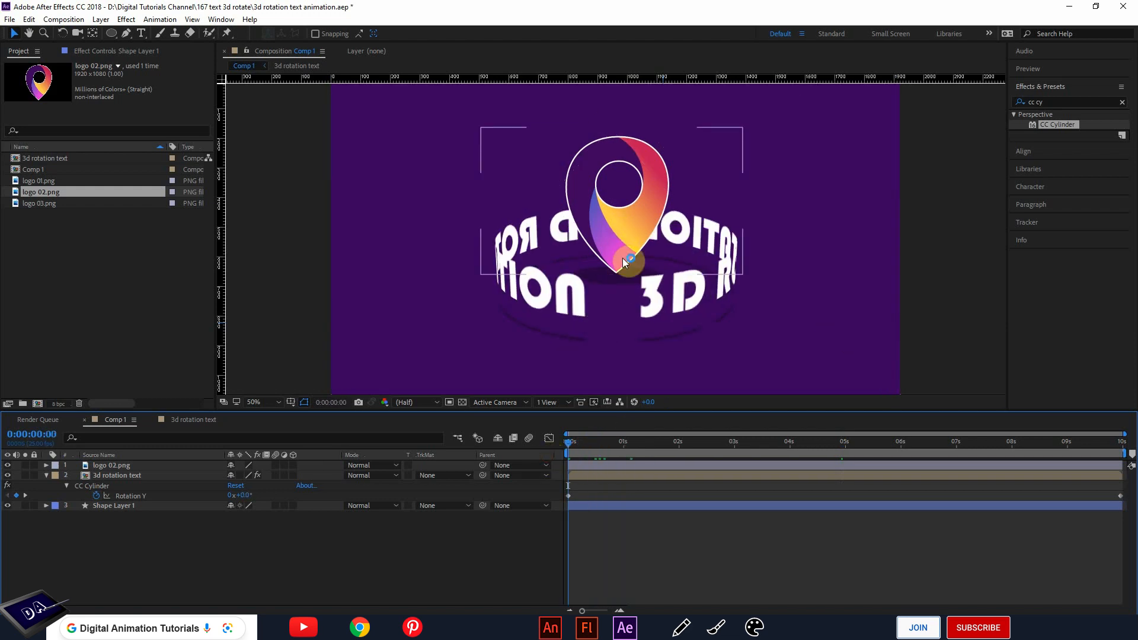
{"action": "left_click", "coordinate": [595, 463]}
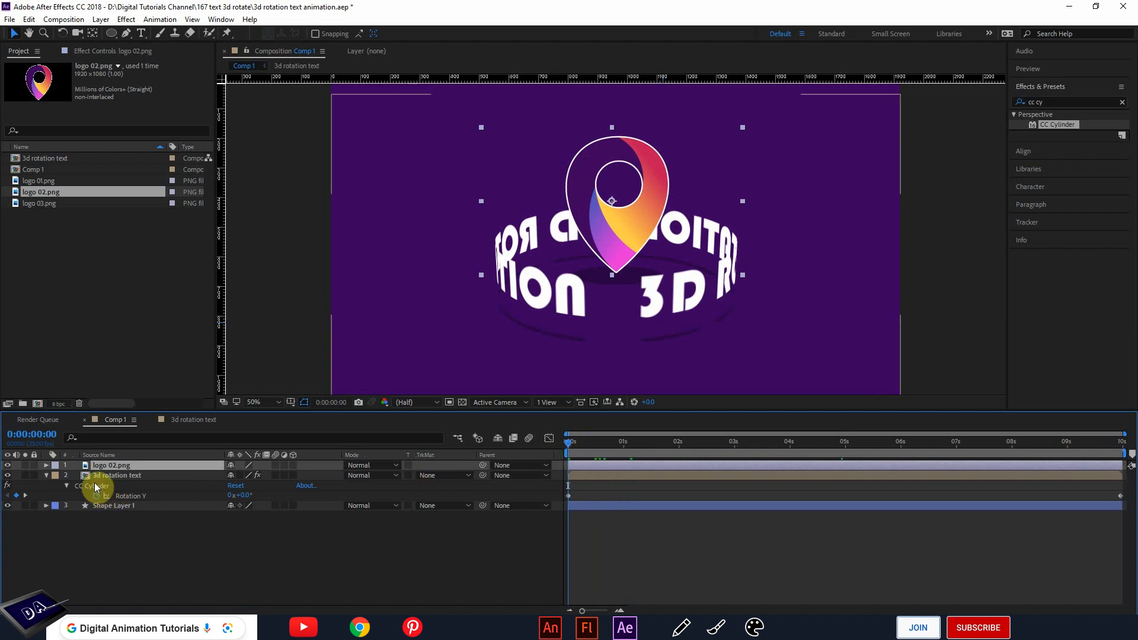
{"action": "left_click", "coordinate": [47, 466]}
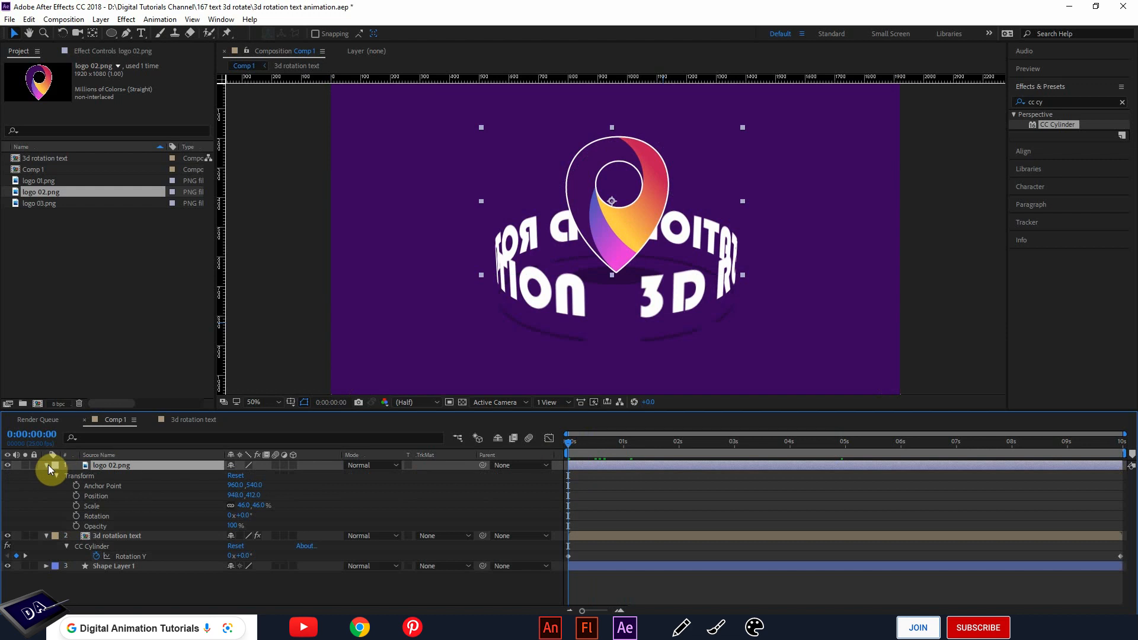
{"action": "left_click", "coordinate": [76, 496]}
{"action": "left_click_drag", "start_coordinate": [574, 443], "coordinate": [624, 446]}
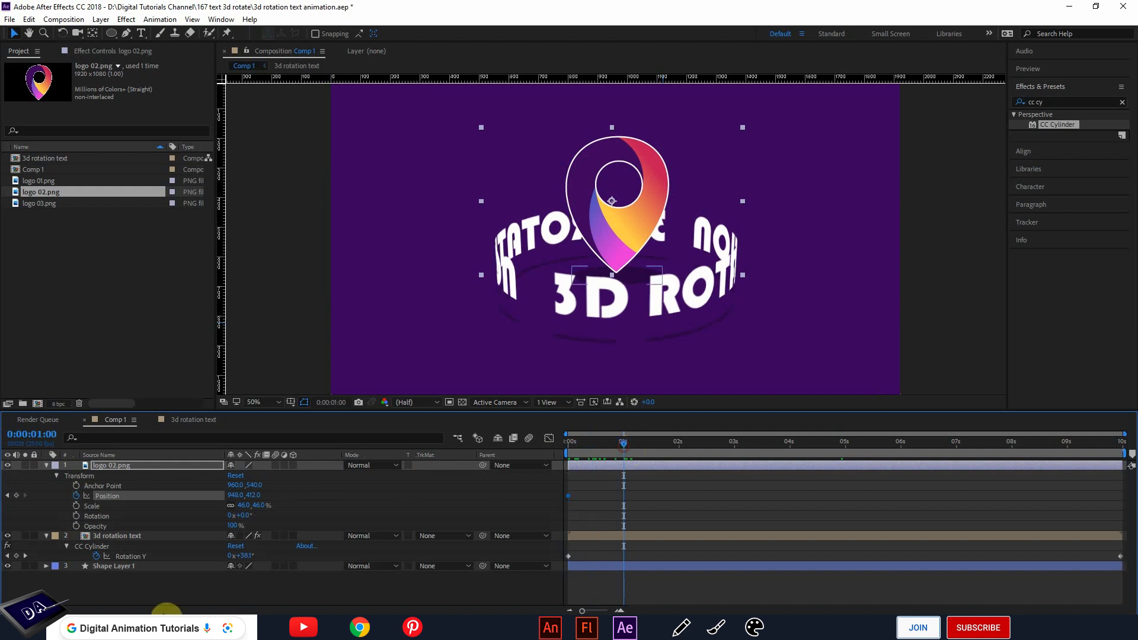
{"action": "left_click", "coordinate": [16, 496]}
Add a logo Position keyframe at 0:00:00:13 that raises it to Y 358, previewing the motion while adjusting the height
{"action": "left_click", "coordinate": [597, 444]}
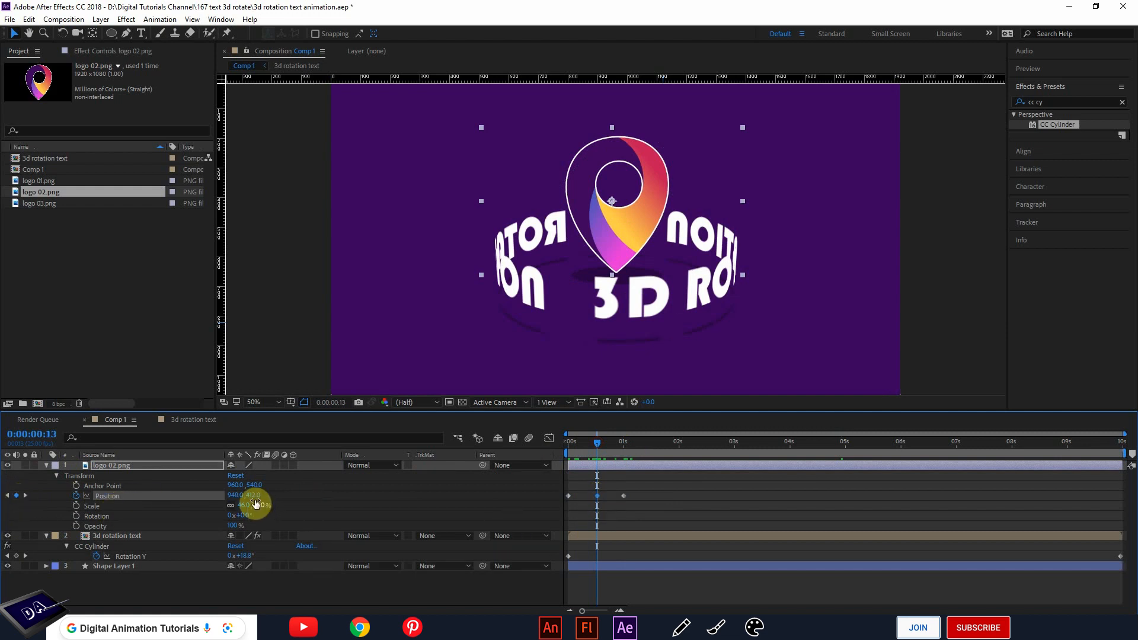
{"action": "left_click_drag", "start_coordinate": [254, 496], "coordinate": [229, 497]}
{"action": "left_click", "coordinate": [562, 446]}
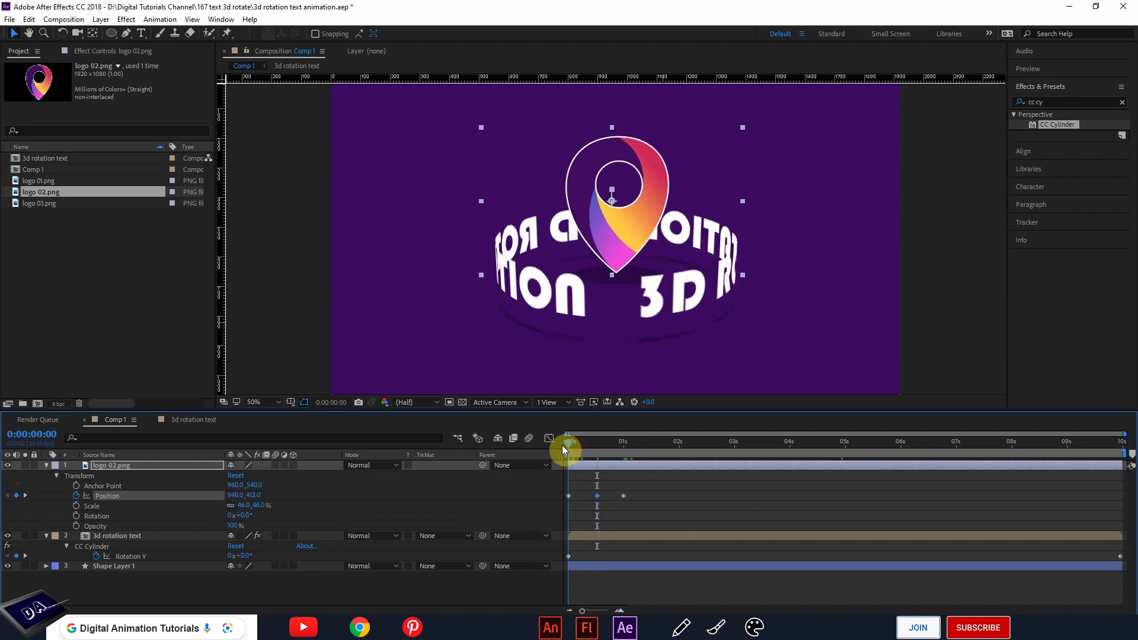
{"action": "key", "text": "space"}
{"action": "left_click", "coordinate": [600, 441]}
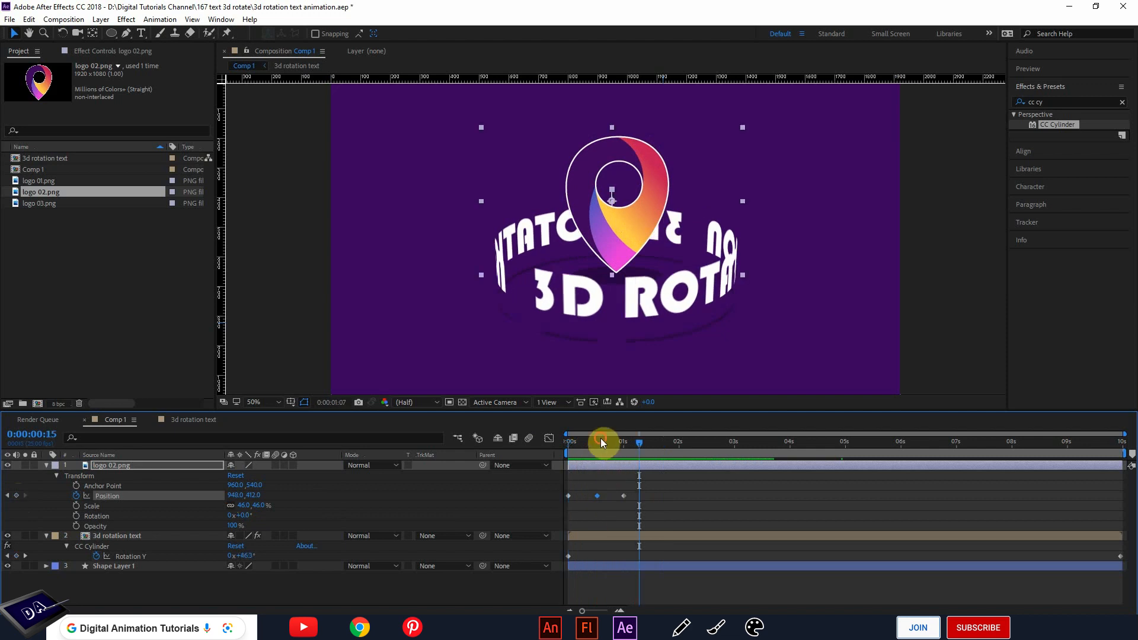
{"action": "left_click", "coordinate": [8, 496]}
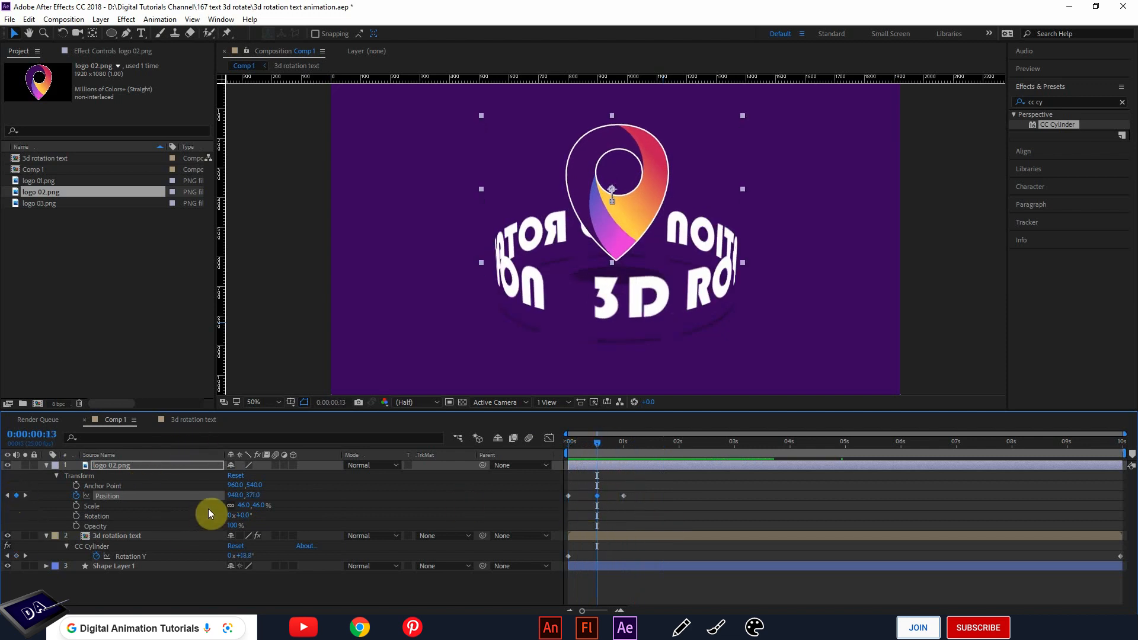
{"action": "left_click_drag", "start_coordinate": [245, 497], "coordinate": [236, 496]}
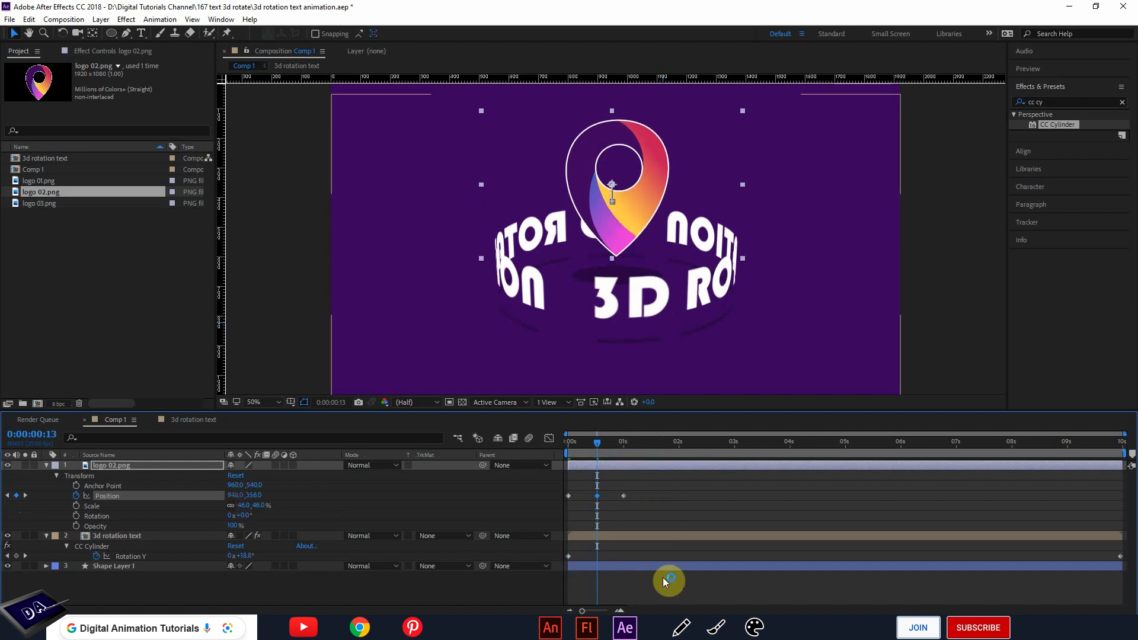
Spread the logo's Position keyframes so the middle one is at 0:00:00:18 and the last at 0:00:01:09, and preview the slower motion
{"action": "mouse_move", "coordinate": [641, 488]}
{"action": "left_mouse_down"}
{"action": "mouse_move", "coordinate": [593, 509]}
{"action": "mouse_move", "coordinate": [643, 495]}
{"action": "left_mouse_up"}
{"action": "key", "text": "Home"}
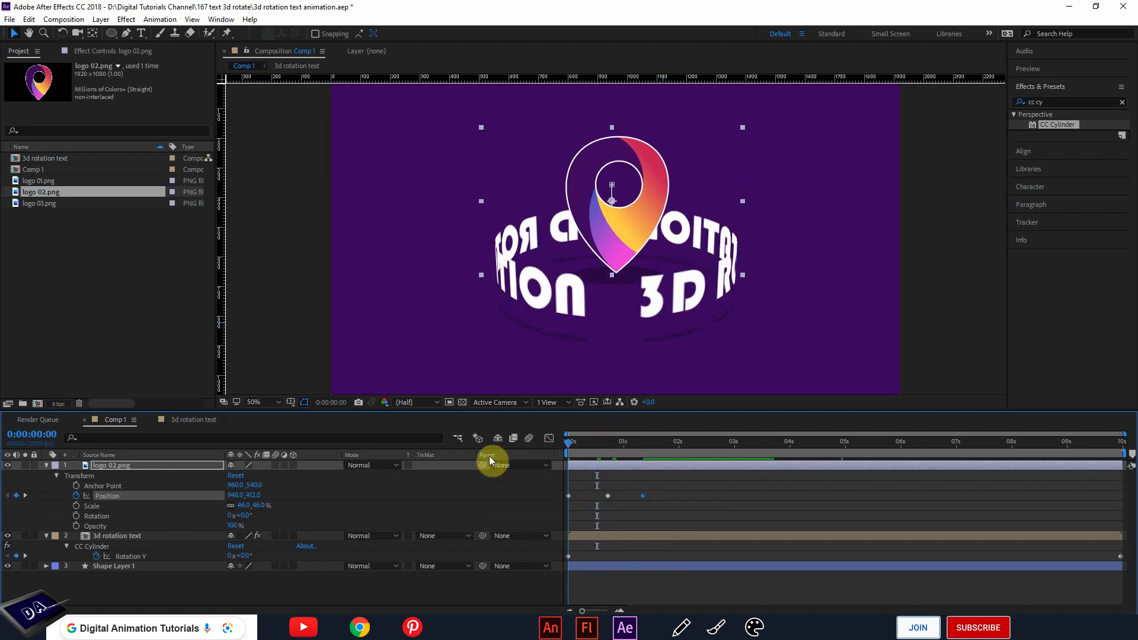
{"action": "key", "text": "space"}
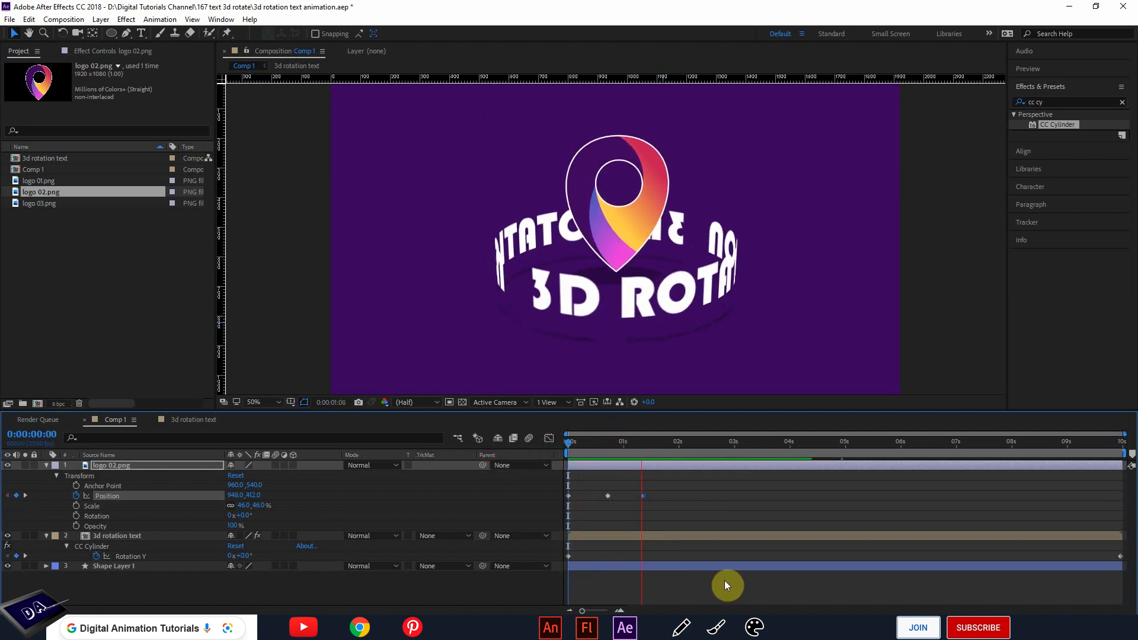
{"action": "key", "text": "space"}
{"action": "key", "text": "Home"}
{"action": "key", "text": "space"}
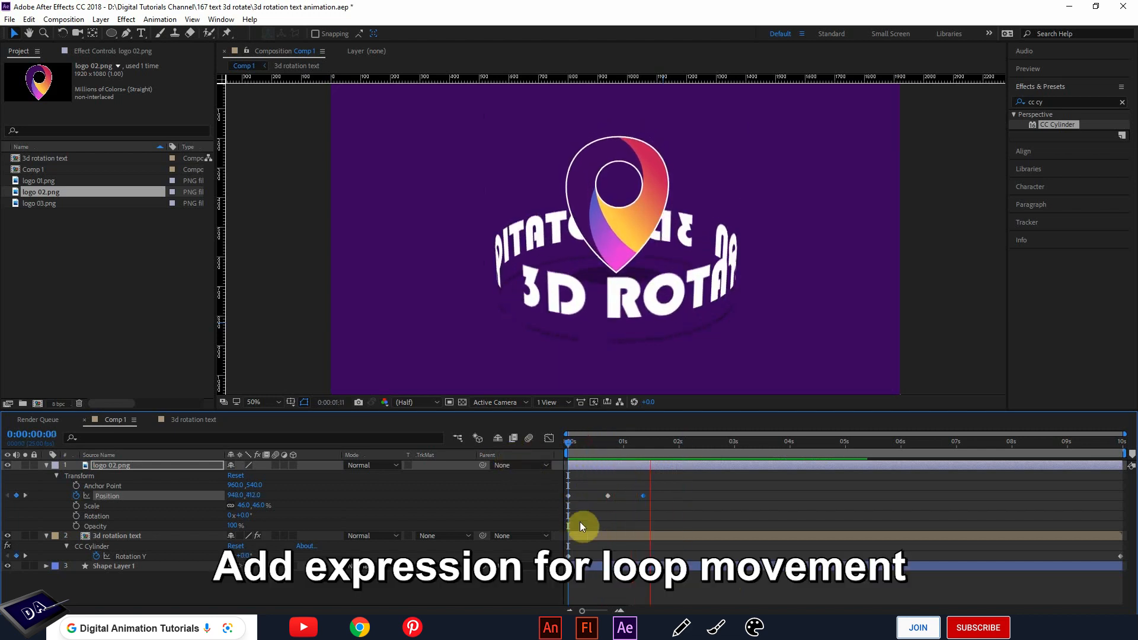
{"action": "key", "text": "space"}
Apply the expression loopOut(type = "cycle", numKeyframes = 0) to the logo's Position and play back the animation
{"action": "left_click_drag", "start_coordinate": [649, 446], "coordinate": [563, 464]}
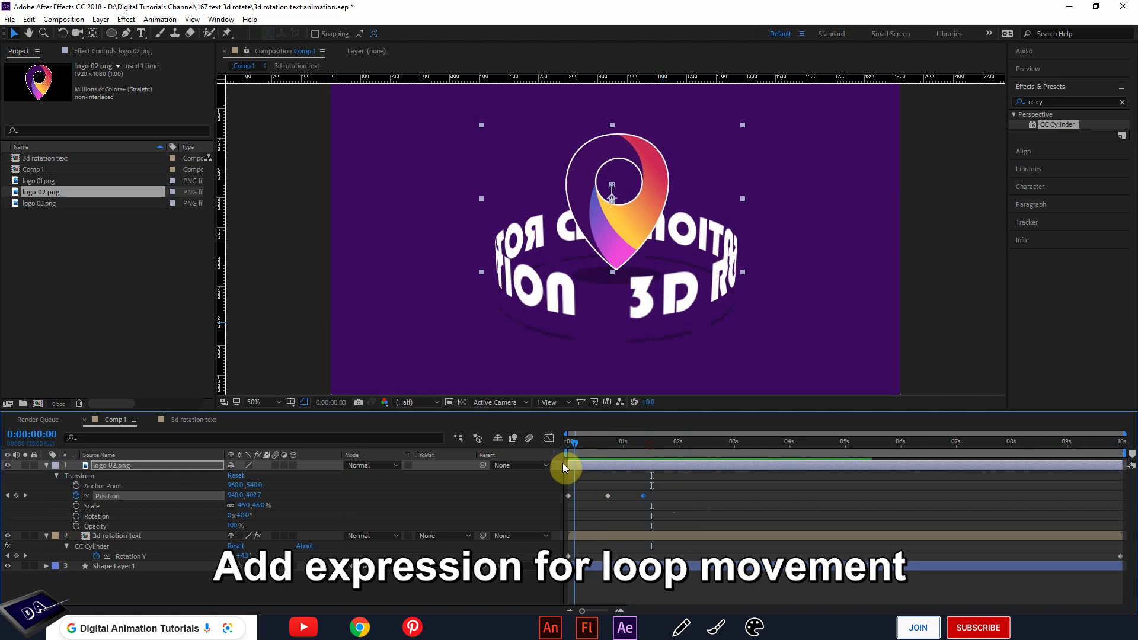
{"action": "left_click", "coordinate": [83, 547]}
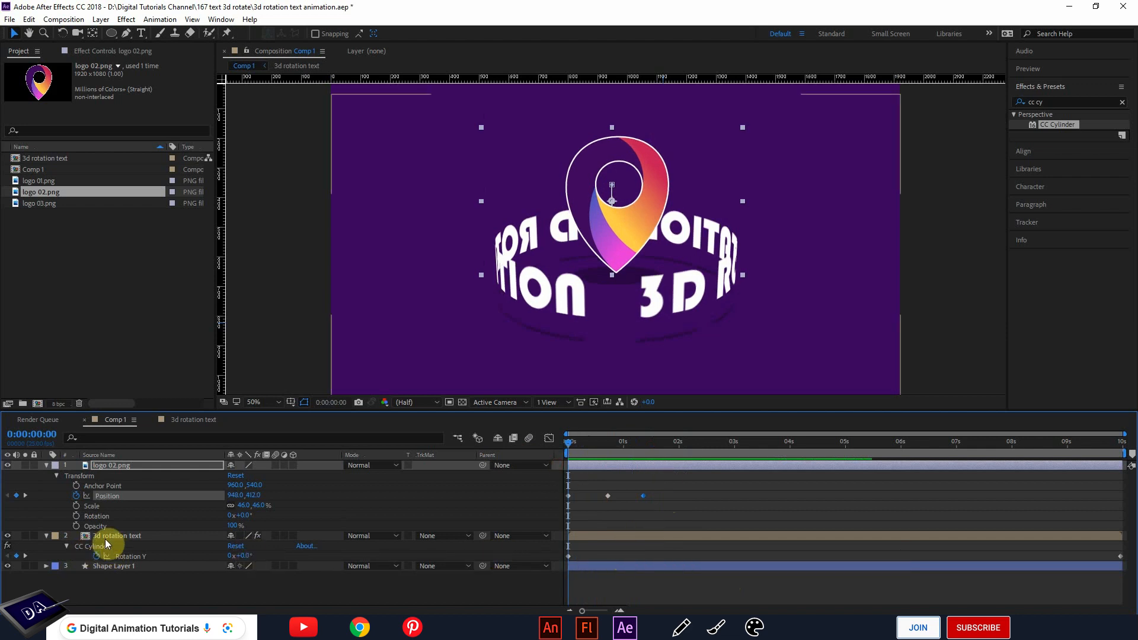
{"action": "left_click", "coordinate": [77, 497], "text": "alt"}
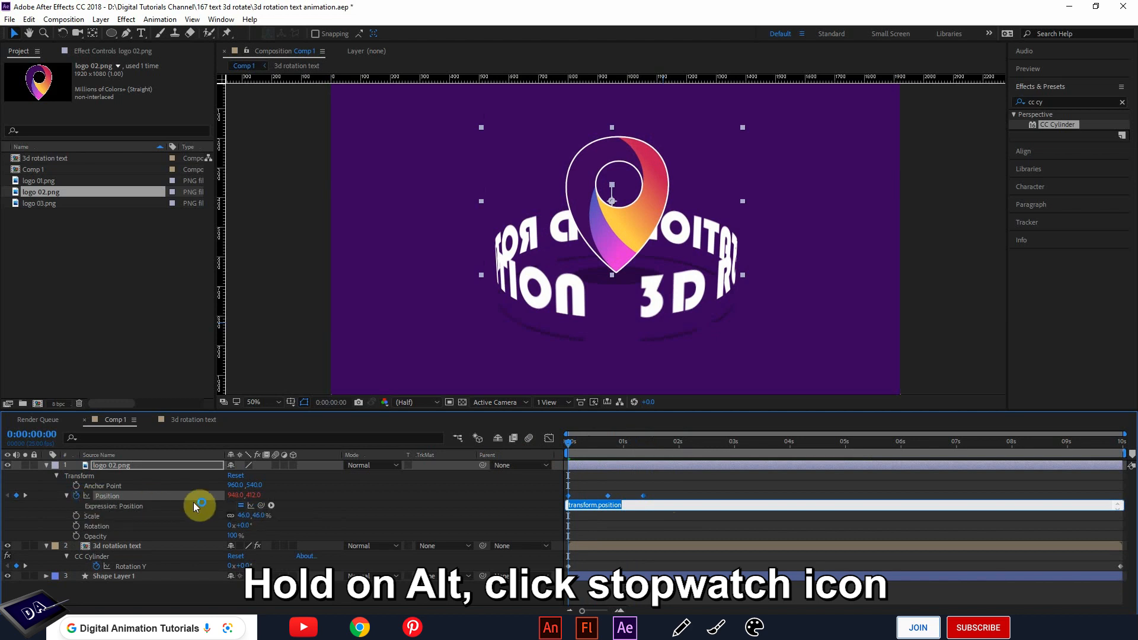
{"action": "left_click", "coordinate": [271, 506]}
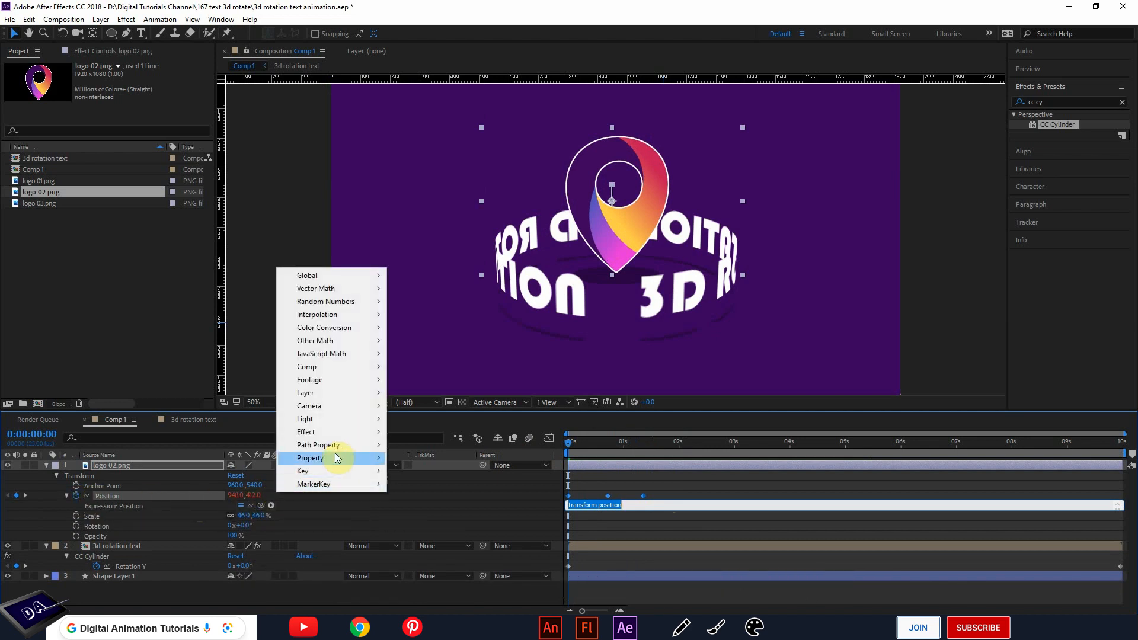
{"action": "mouse_move", "coordinate": [329, 458]}
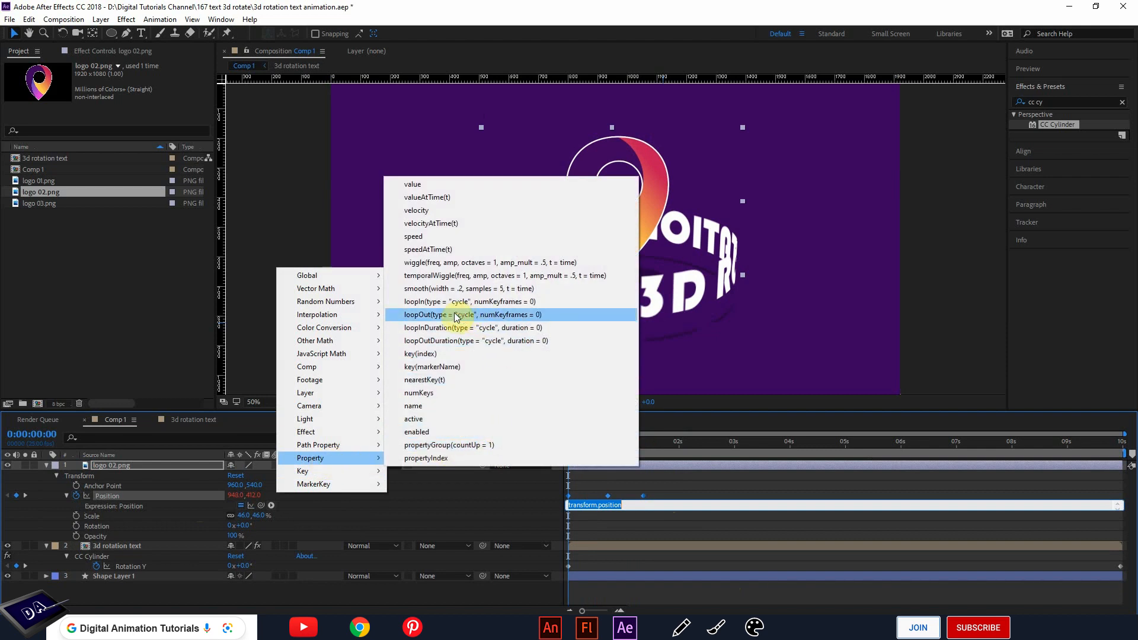
{"action": "left_click", "coordinate": [496, 315]}
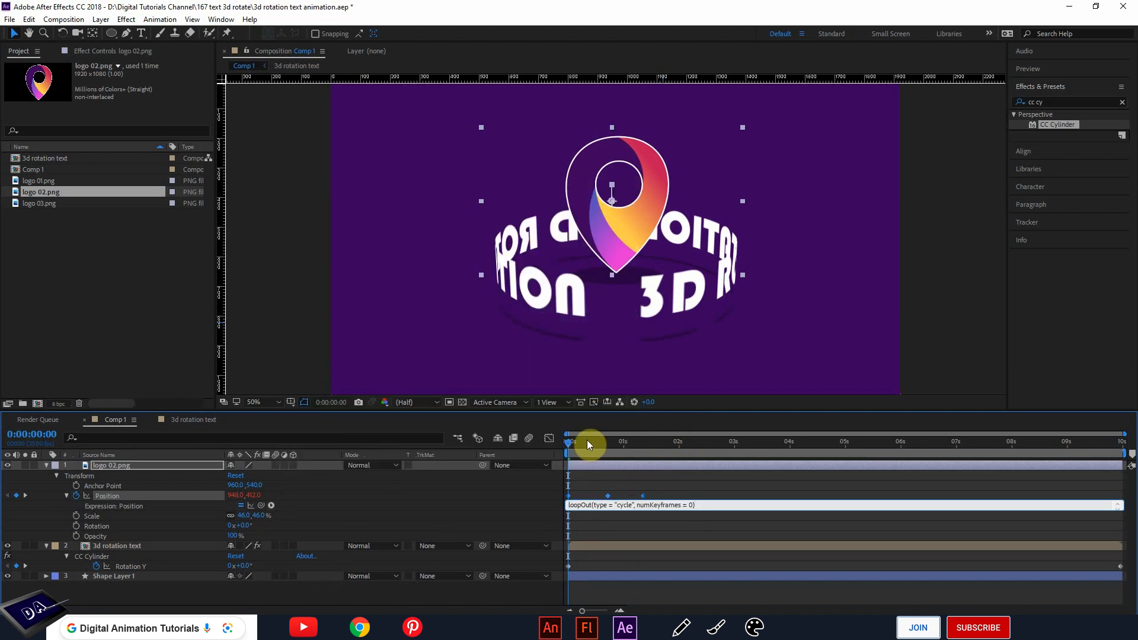
{"action": "left_click", "coordinate": [732, 523]}
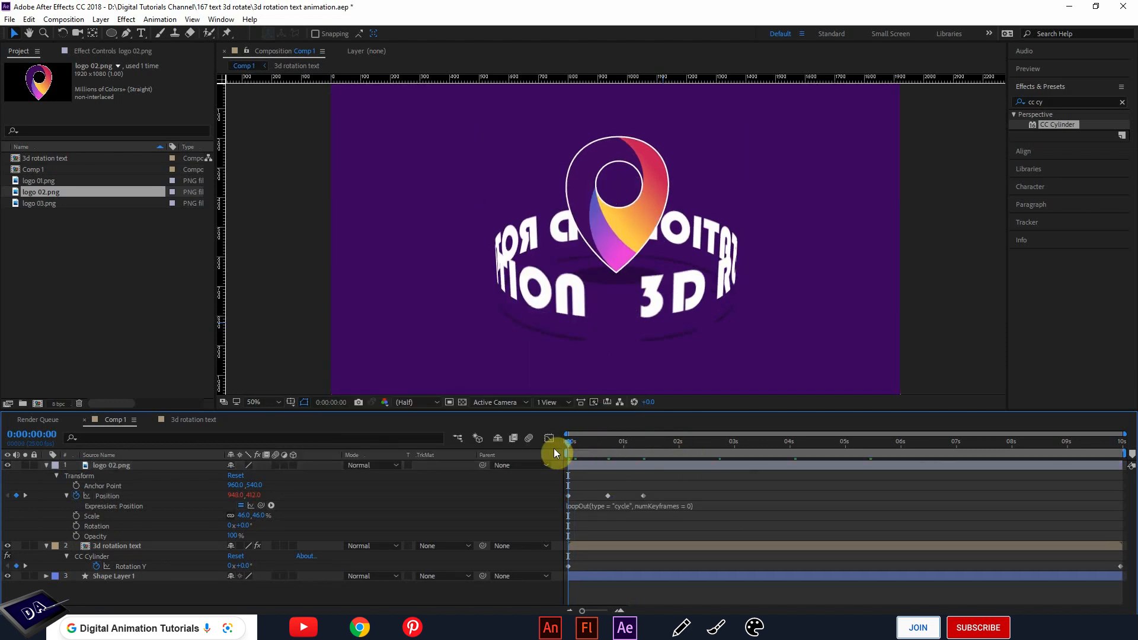
{"action": "key", "text": "space"}
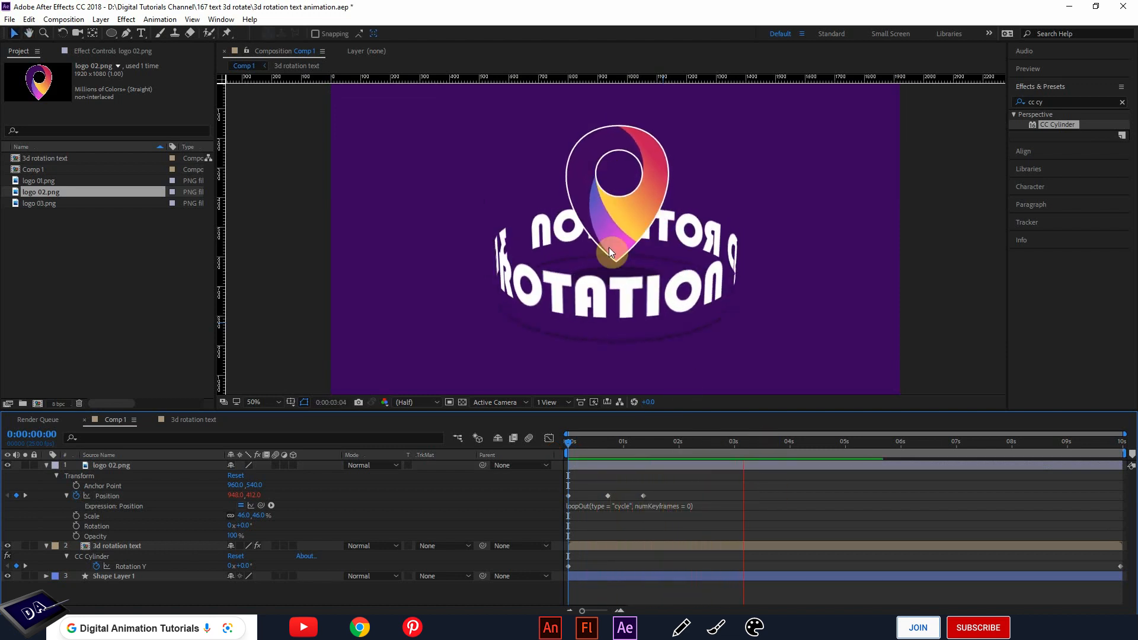
{"action": "left_click", "coordinate": [558, 357]}
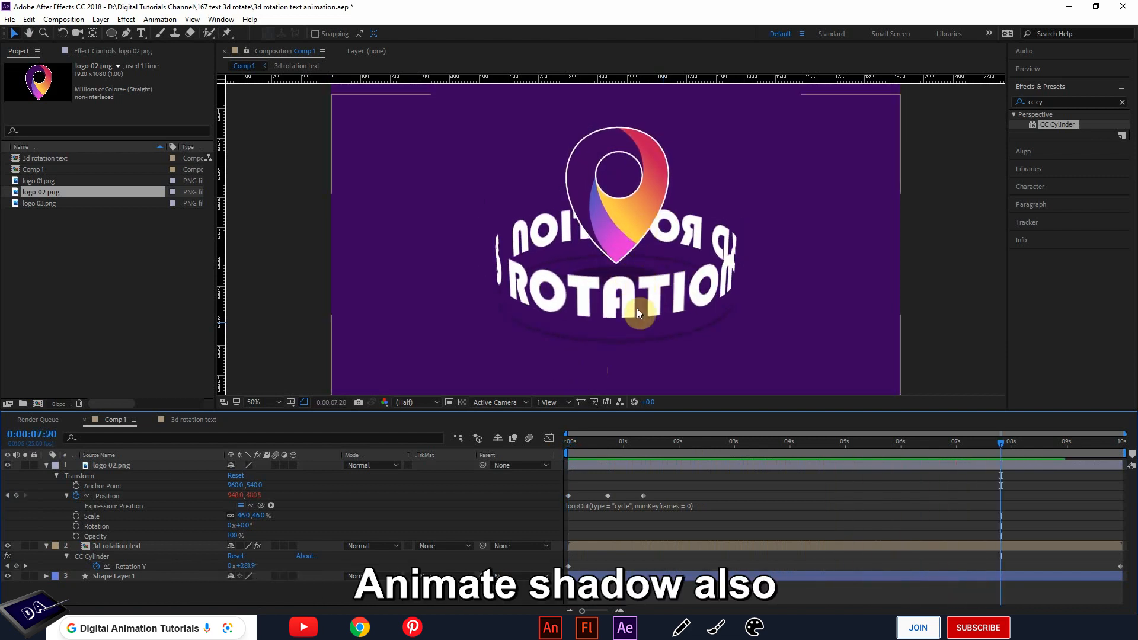
Add Scale keyframes to Shape Layer 1 at 0 seconds and 0:00:01:09, aligned with the logo's first and last Position keyframes
{"action": "key", "text": "Home"}
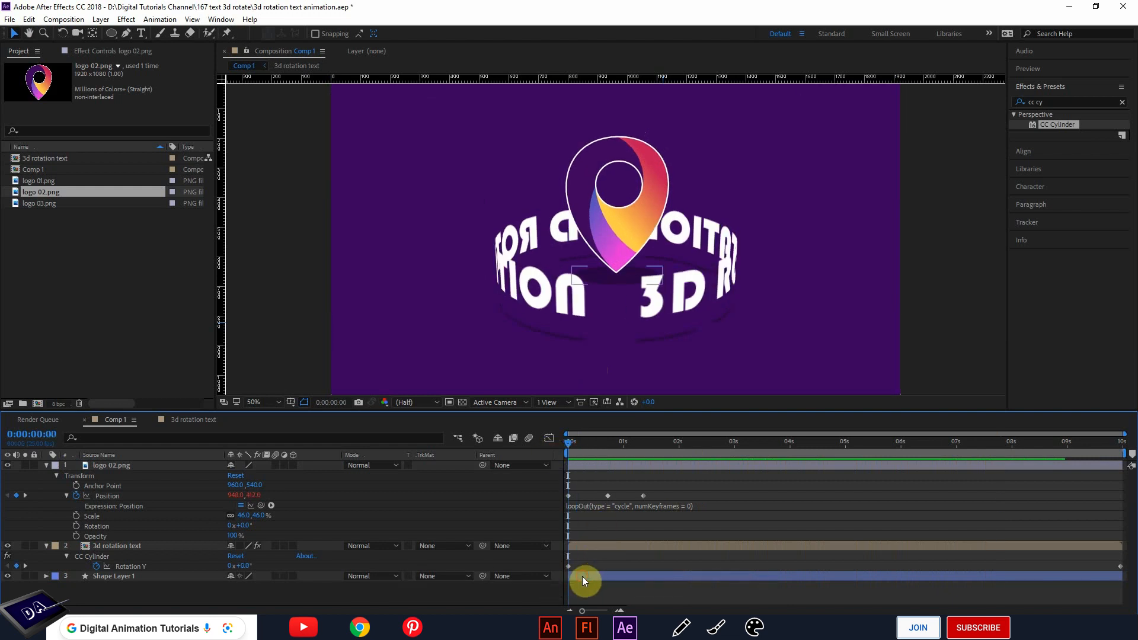
{"action": "left_click", "coordinate": [582, 576]}
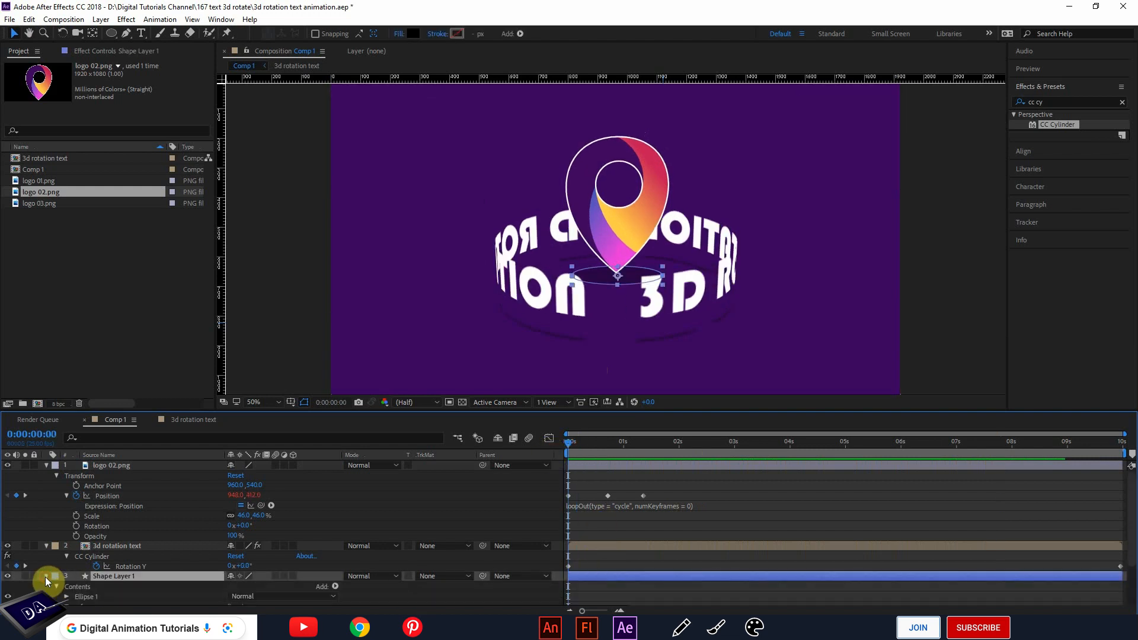
{"action": "left_click", "coordinate": [46, 576]}
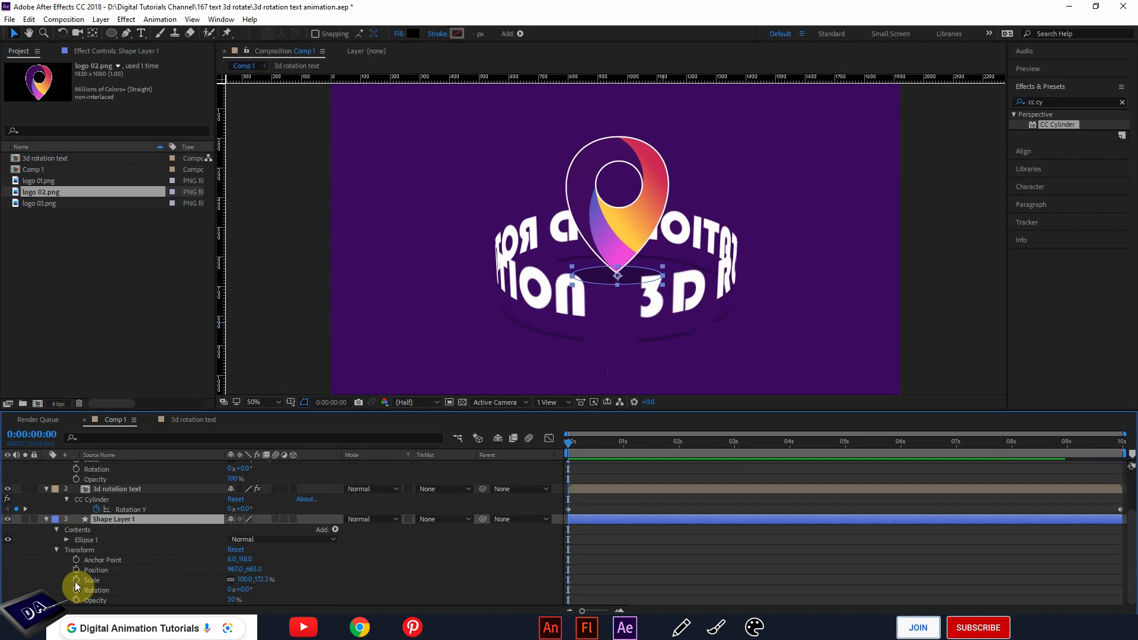
{"action": "left_click", "coordinate": [76, 580]}
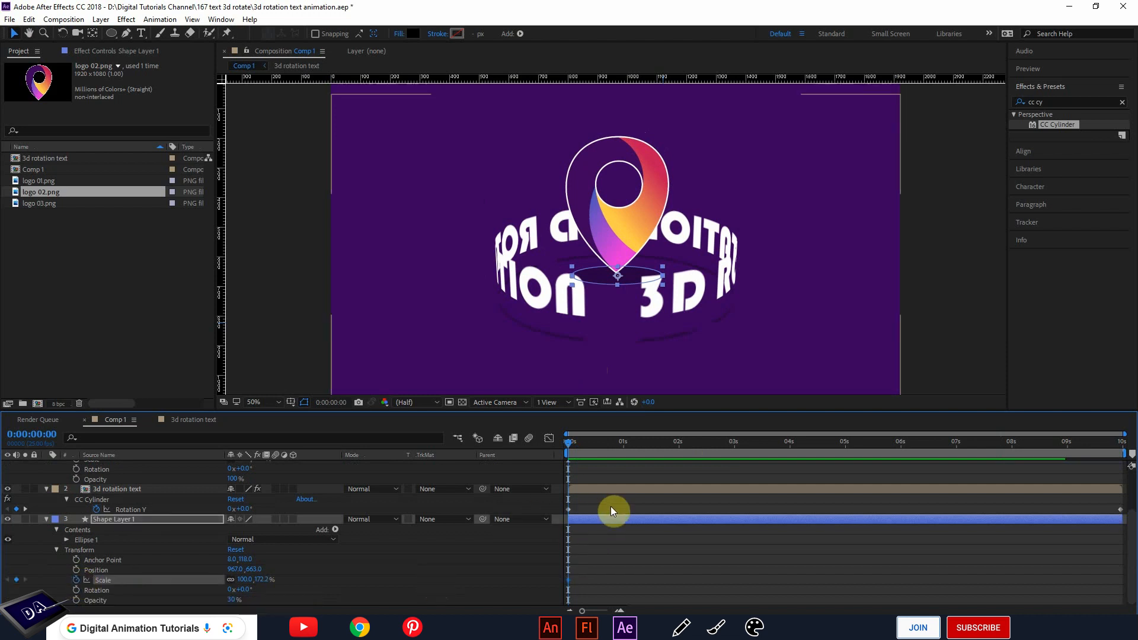
{"action": "scroll", "coordinate": [611, 506], "scroll_direction": "up", "scroll_amount": 1}
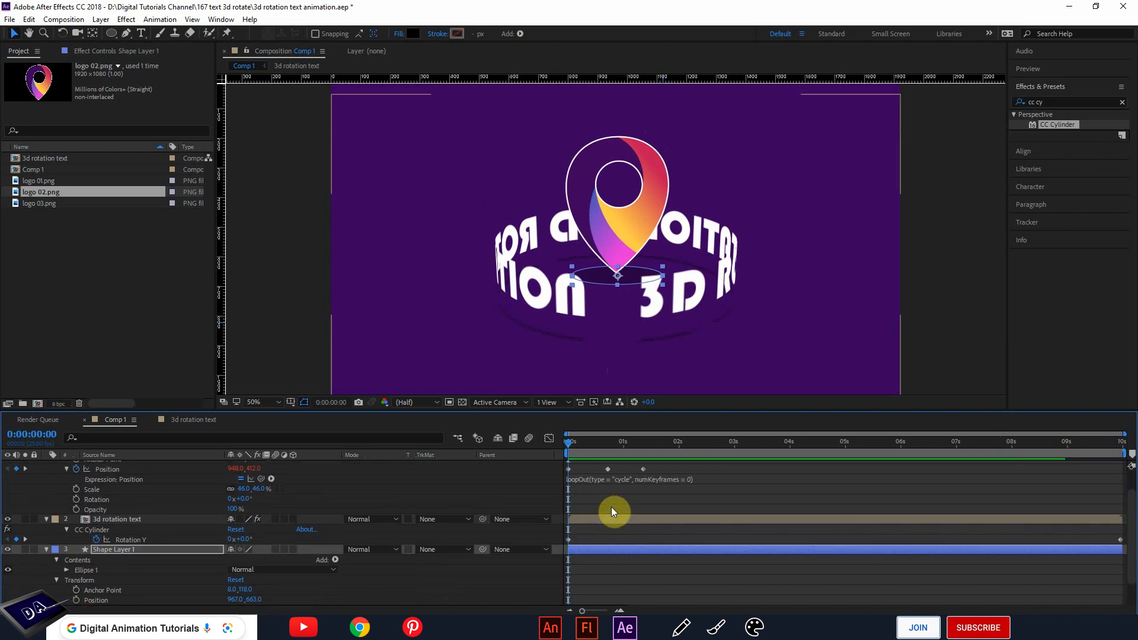
{"action": "left_click", "coordinate": [639, 443]}
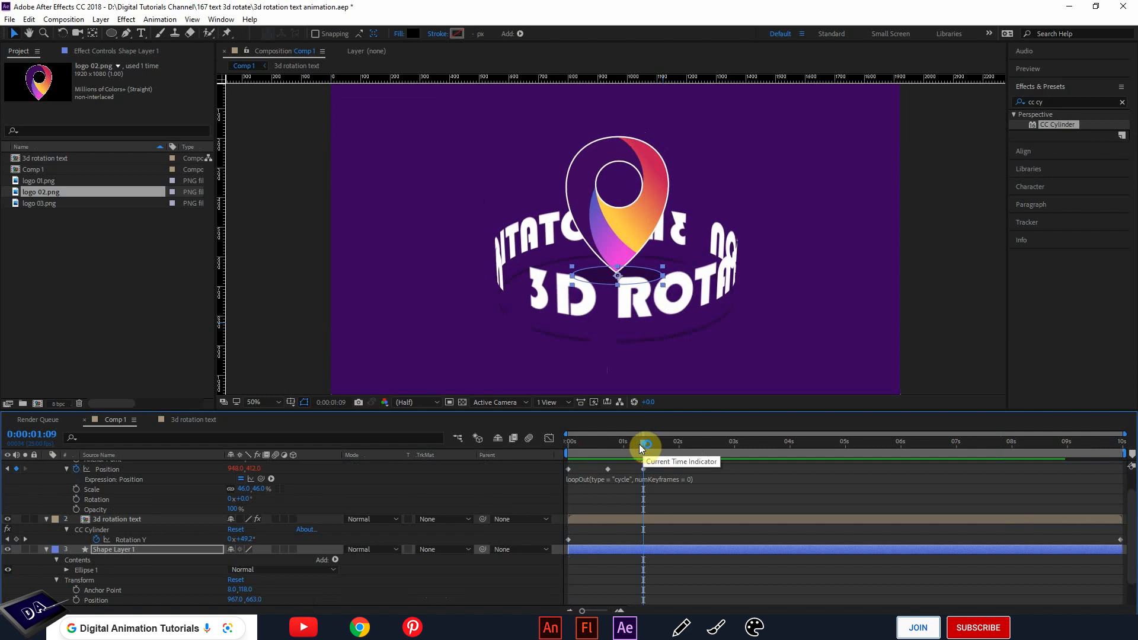
{"action": "scroll", "coordinate": [30, 574], "scroll_direction": "down", "scroll_amount": 1}
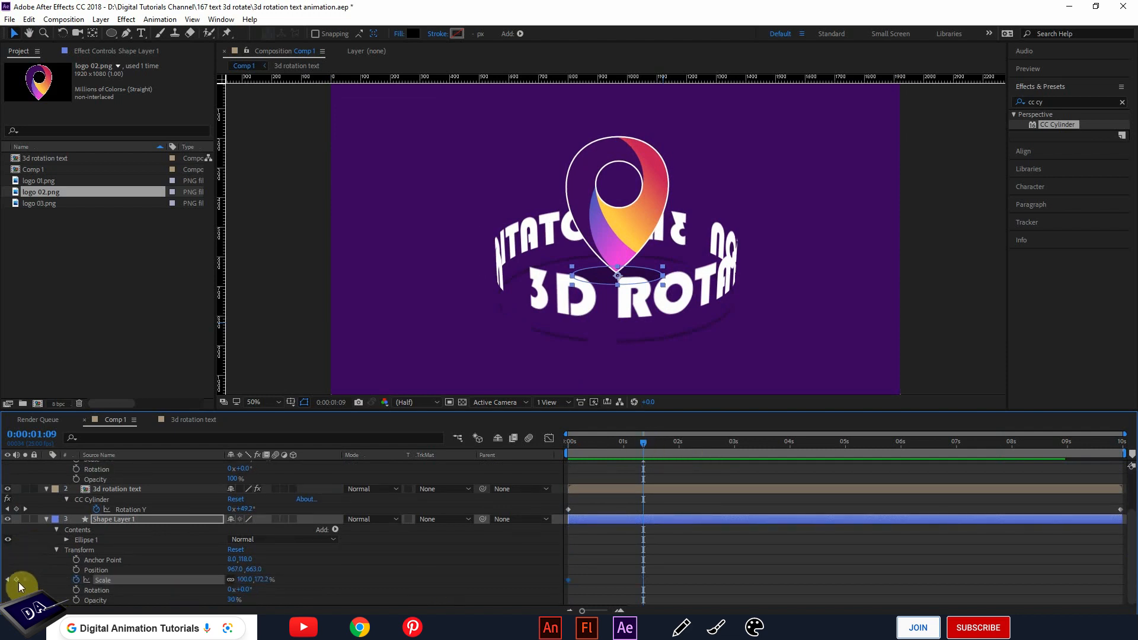
{"action": "scroll", "coordinate": [642, 527], "scroll_direction": "up", "scroll_amount": 2}
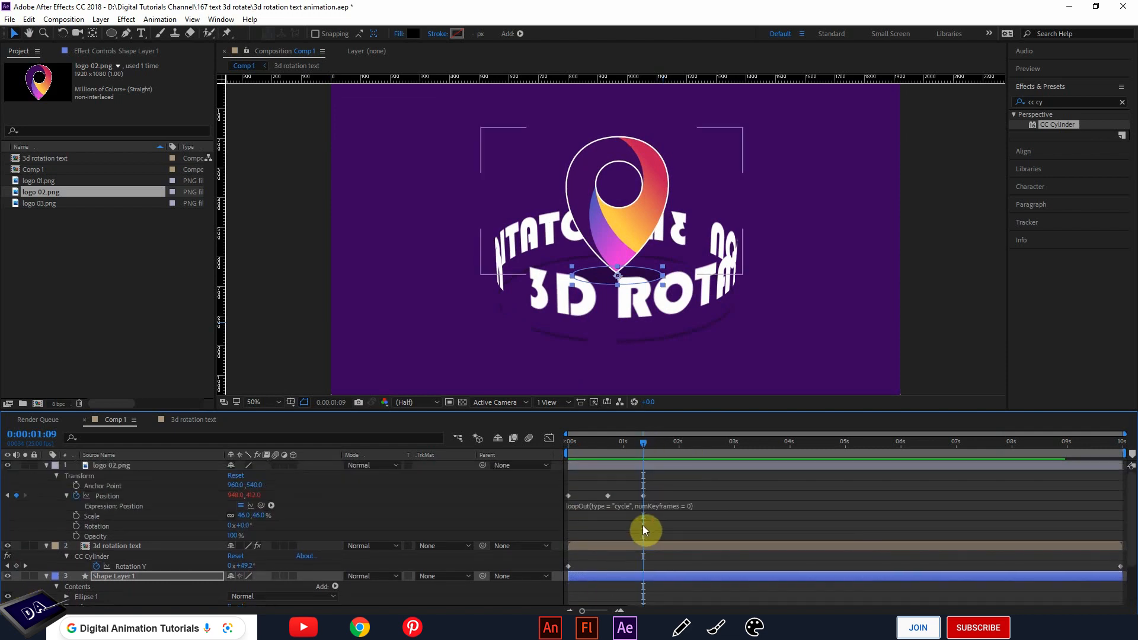
Add a Scale keyframe to Shape Layer 1 at 0:00:00:18 that proportionally shrinks the shadow, and return to the start of the timeline
{"action": "left_click", "coordinate": [610, 448]}
{"action": "left_click", "coordinate": [608, 496]}
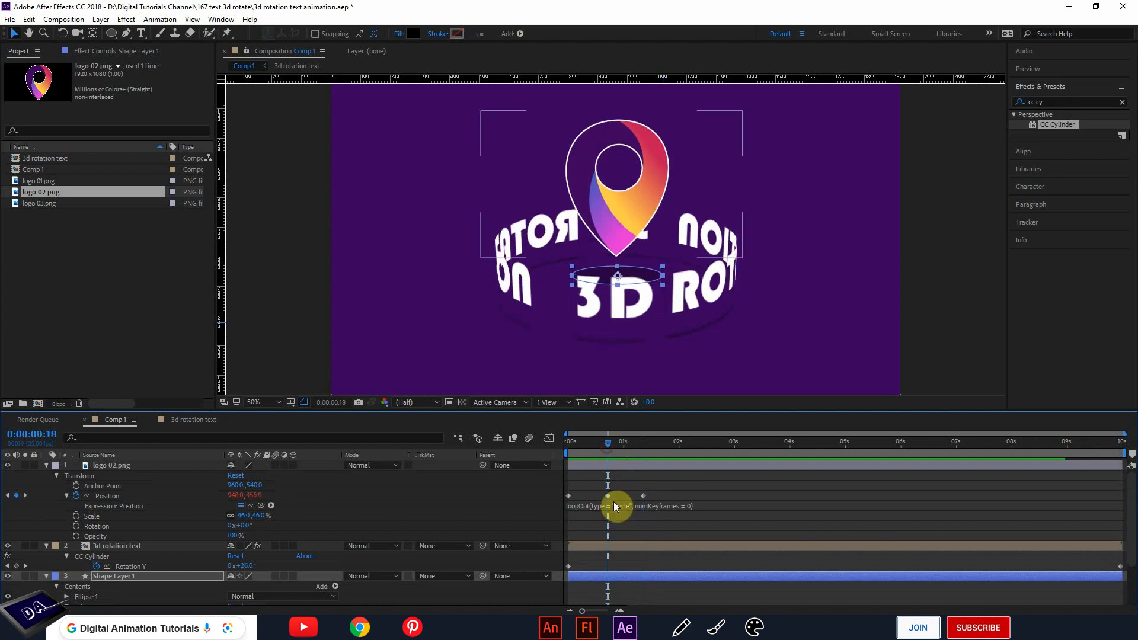
{"action": "scroll", "coordinate": [627, 527], "scroll_direction": "down", "scroll_amount": 2}
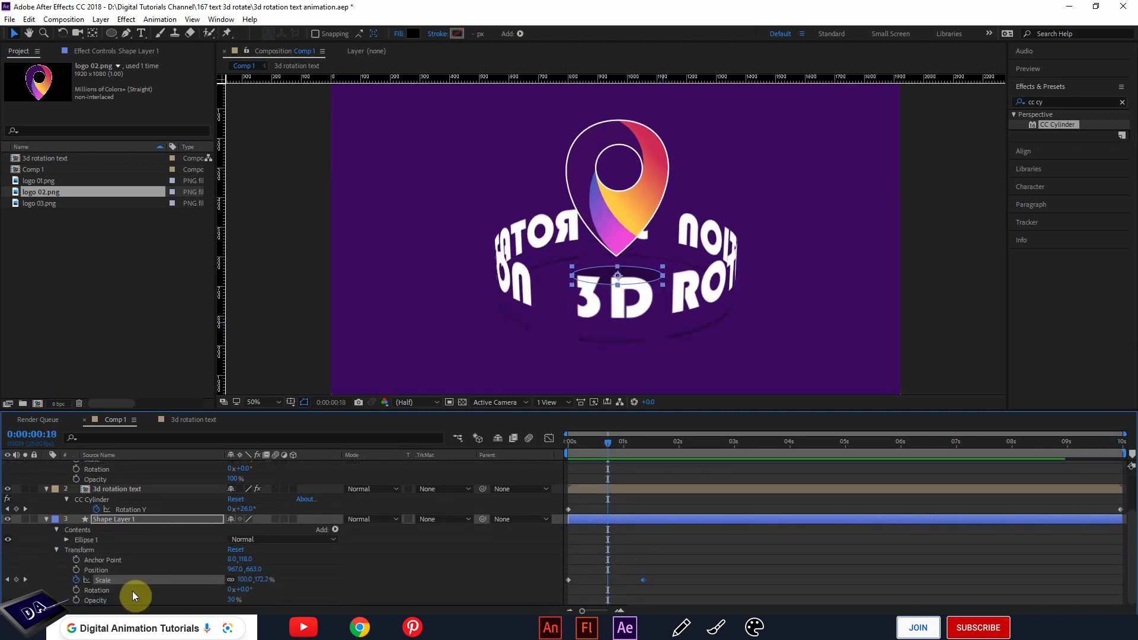
{"action": "left_click", "coordinate": [16, 580]}
{"action": "left_click_drag", "start_coordinate": [256, 581], "coordinate": [232, 581]}
{"action": "left_click_drag", "start_coordinate": [586, 448], "coordinate": [553, 449]}
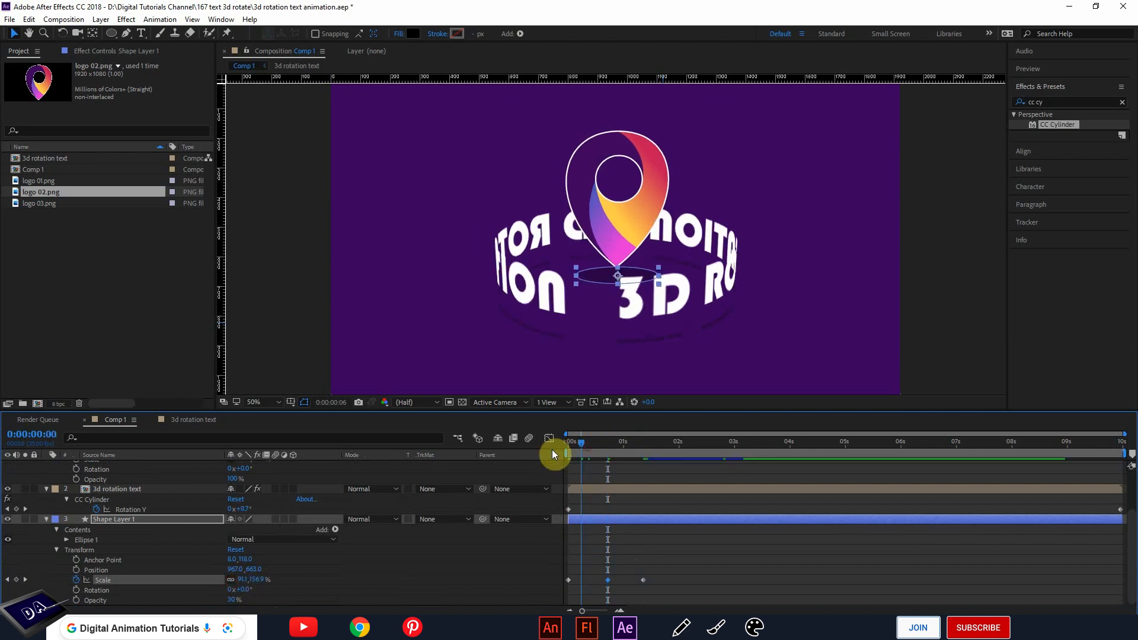
Play back the composition from the start to check the shadow's scaling against the logo's bobbing motion
{"action": "key", "text": "space"}
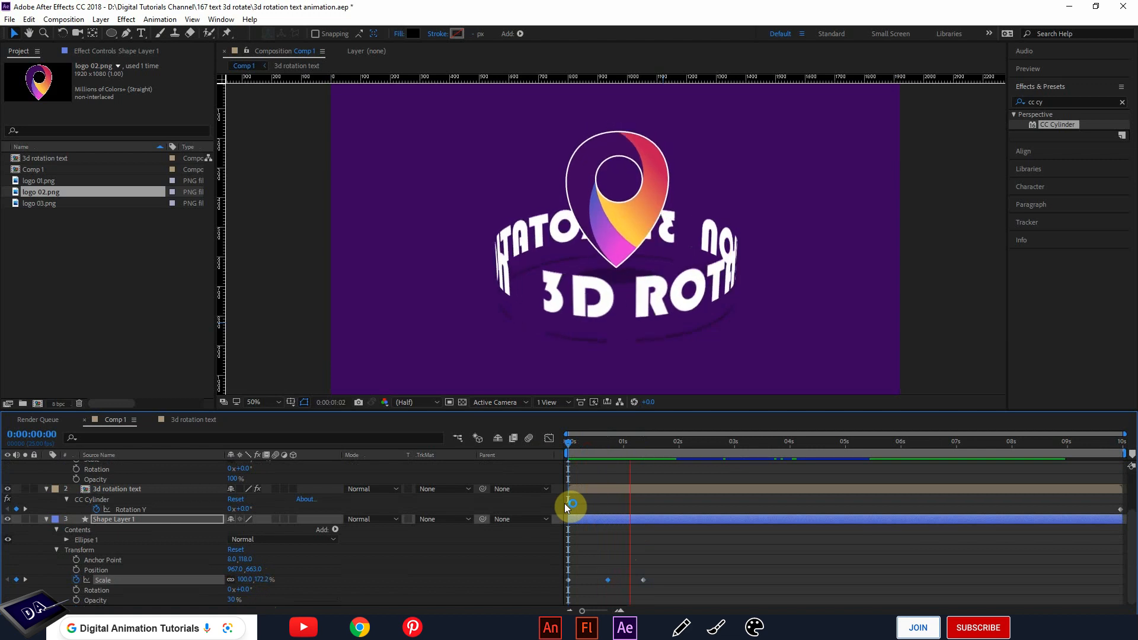
{"action": "key", "text": "space"}
{"action": "left_click_drag", "start_coordinate": [587, 447], "coordinate": [523, 460]}
{"action": "key", "text": "space"}
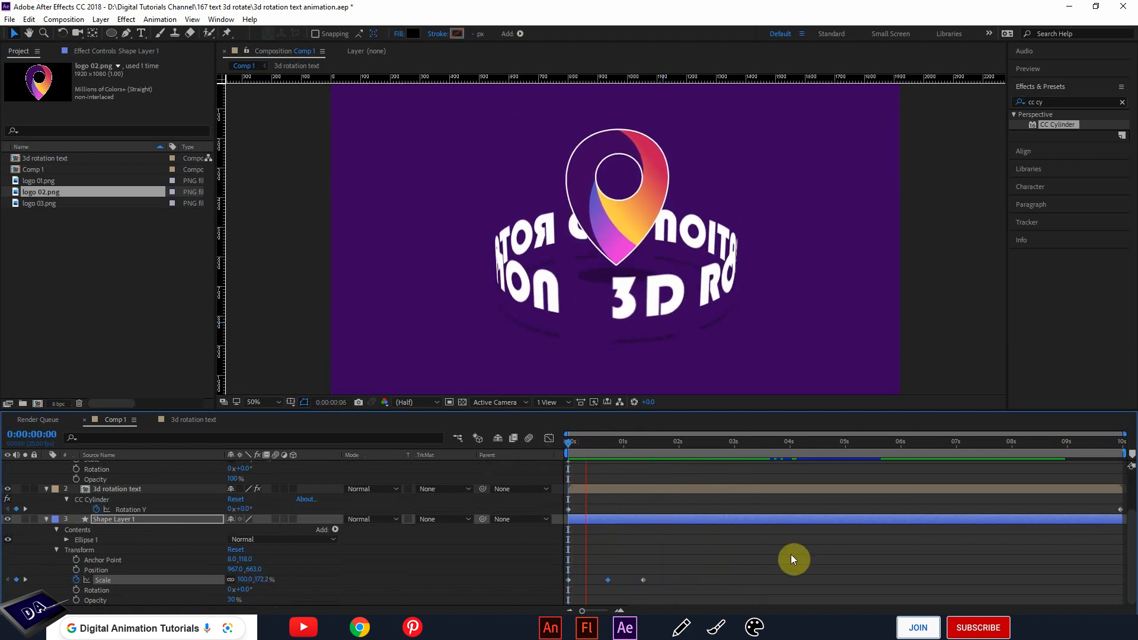
{"action": "key", "text": "space"}
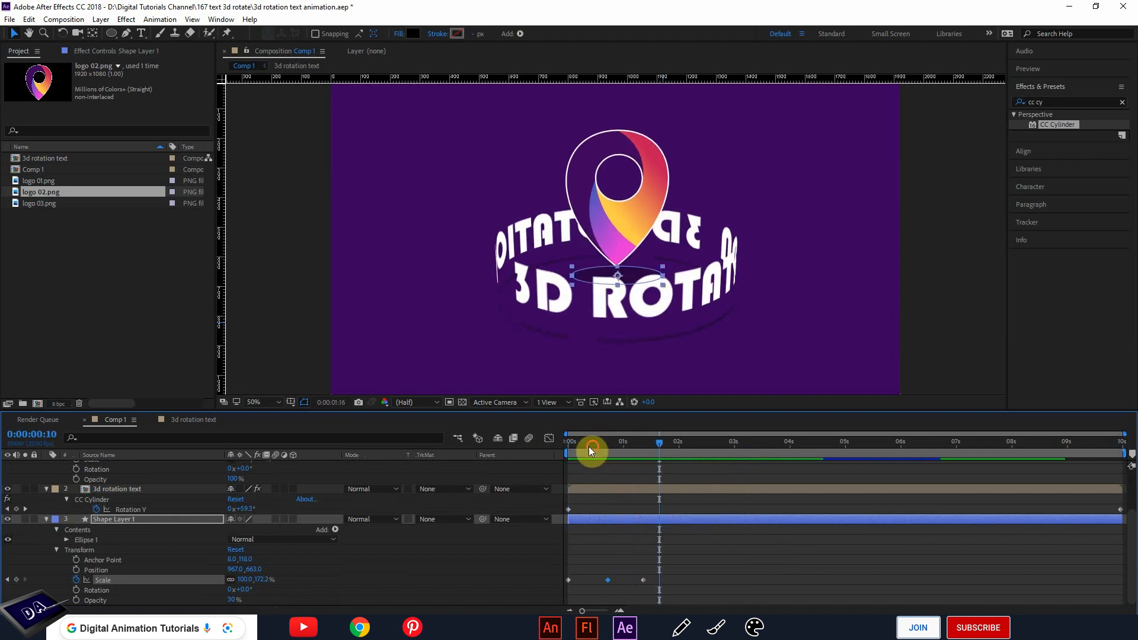
Proportionally enlarge Shape Layer 1's Scale keyframe at 0:00:00:18 to about 85% horizontally, and preview the animation from the start
{"action": "left_click_drag", "start_coordinate": [569, 455], "coordinate": [608, 458]}
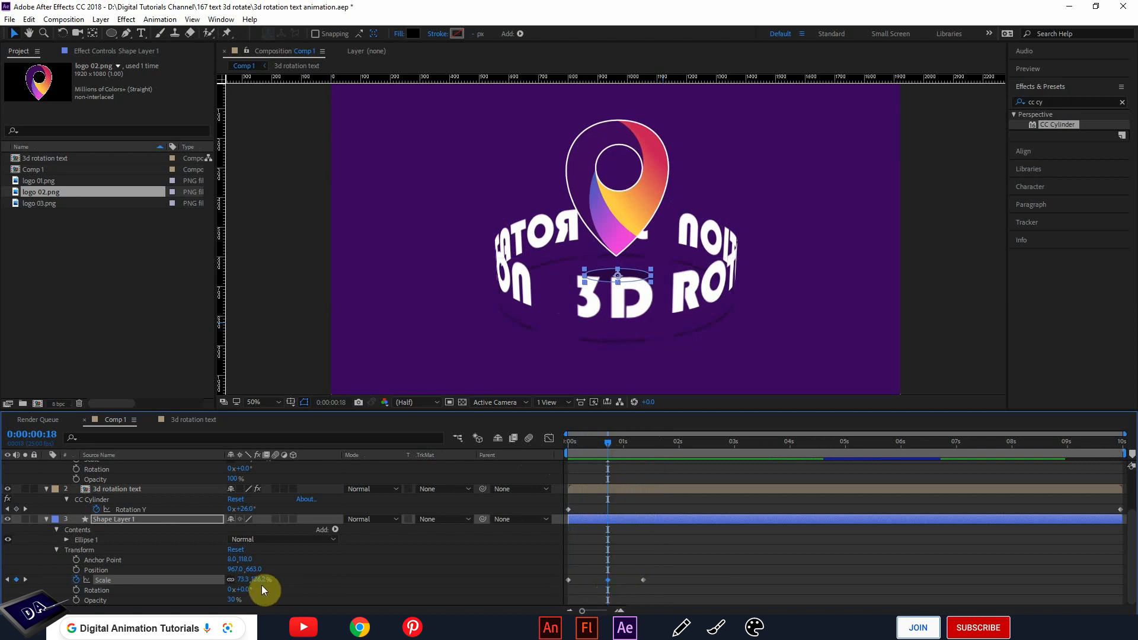
{"action": "left_click_drag", "start_coordinate": [257, 579], "coordinate": [264, 578]}
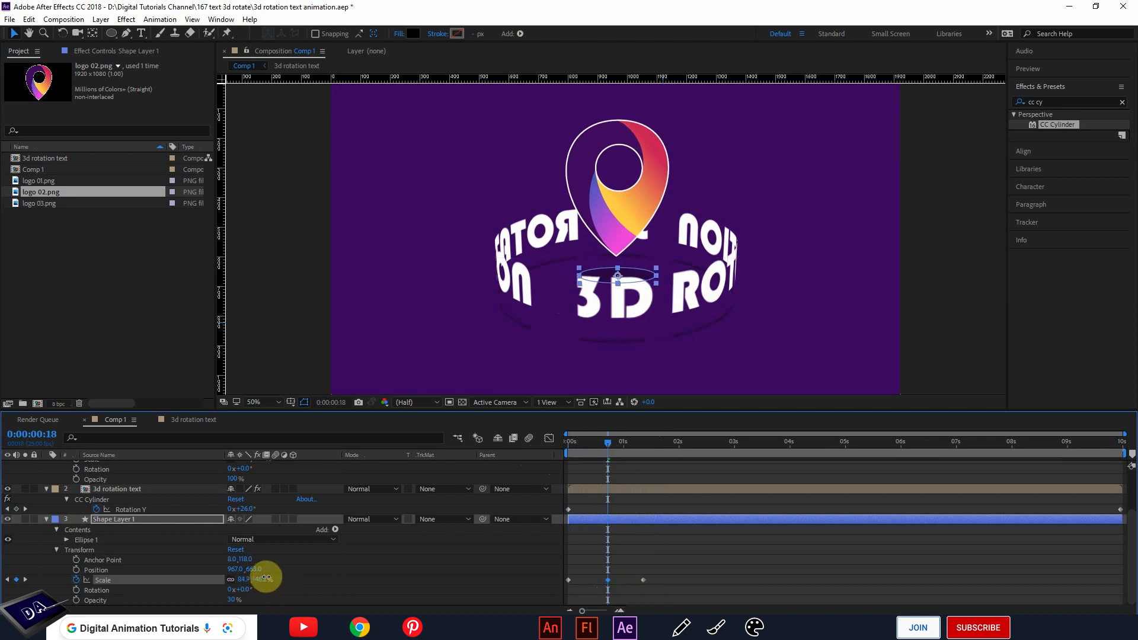
{"action": "key", "text": "space"}
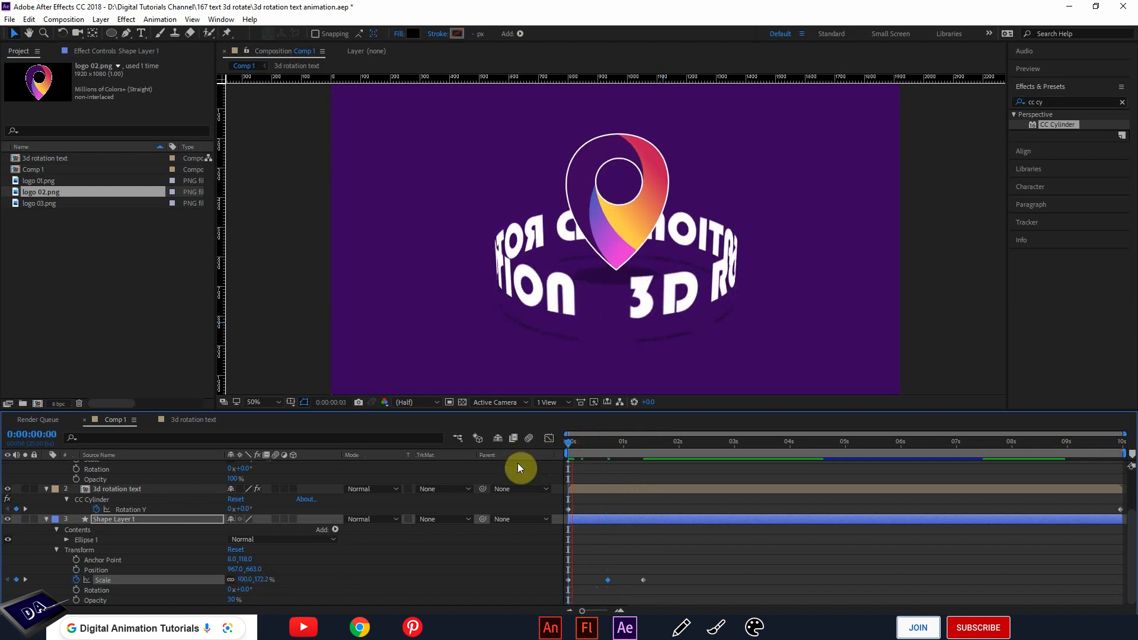
{"action": "key", "text": "space"}
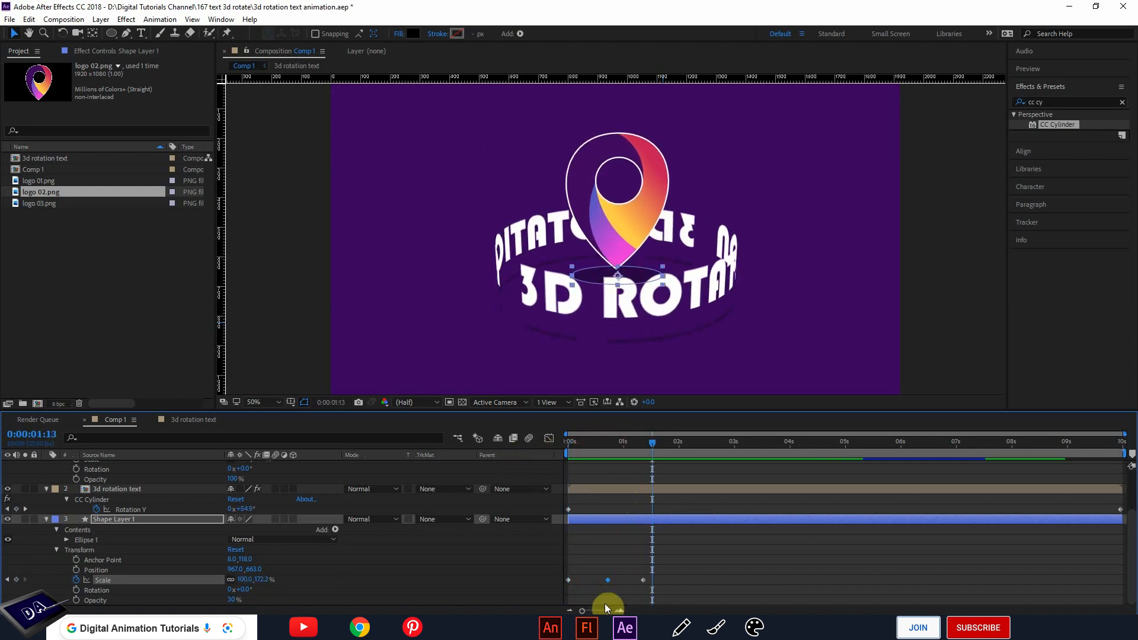
Apply the expression loopOut(type = "cycle", numKeyframes = 0) to Shape Layer 1's Scale
{"action": "left_click", "coordinate": [76, 579], "text": "alt"}
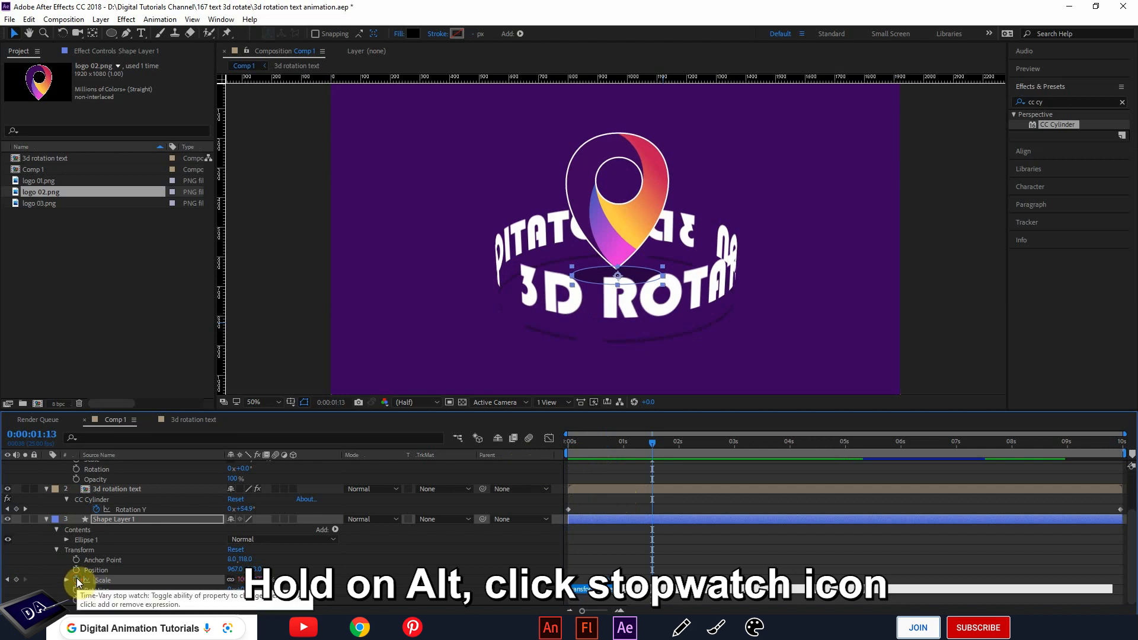
{"action": "scroll", "coordinate": [293, 579], "scroll_direction": "down", "scroll_amount": 1}
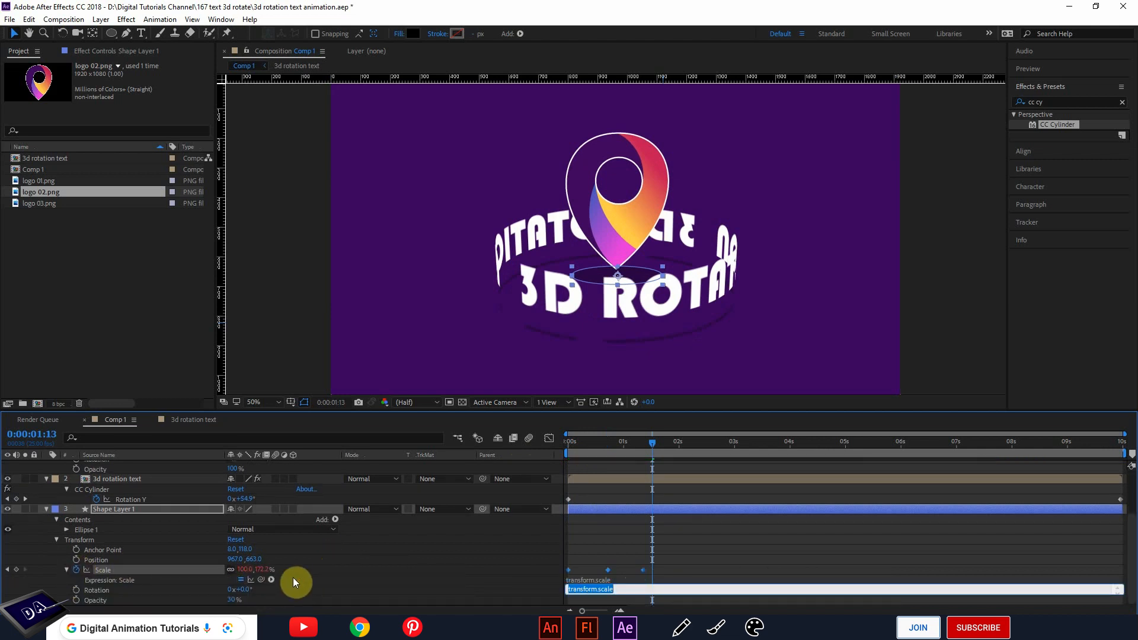
{"action": "left_click", "coordinate": [272, 579]}
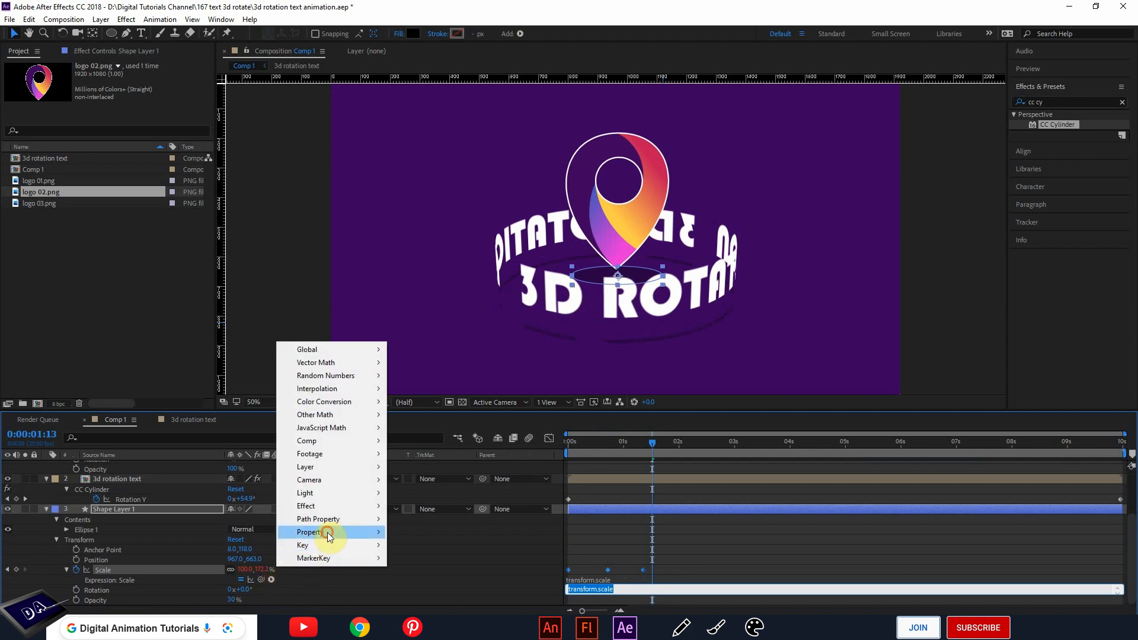
{"action": "left_click", "coordinate": [329, 533]}
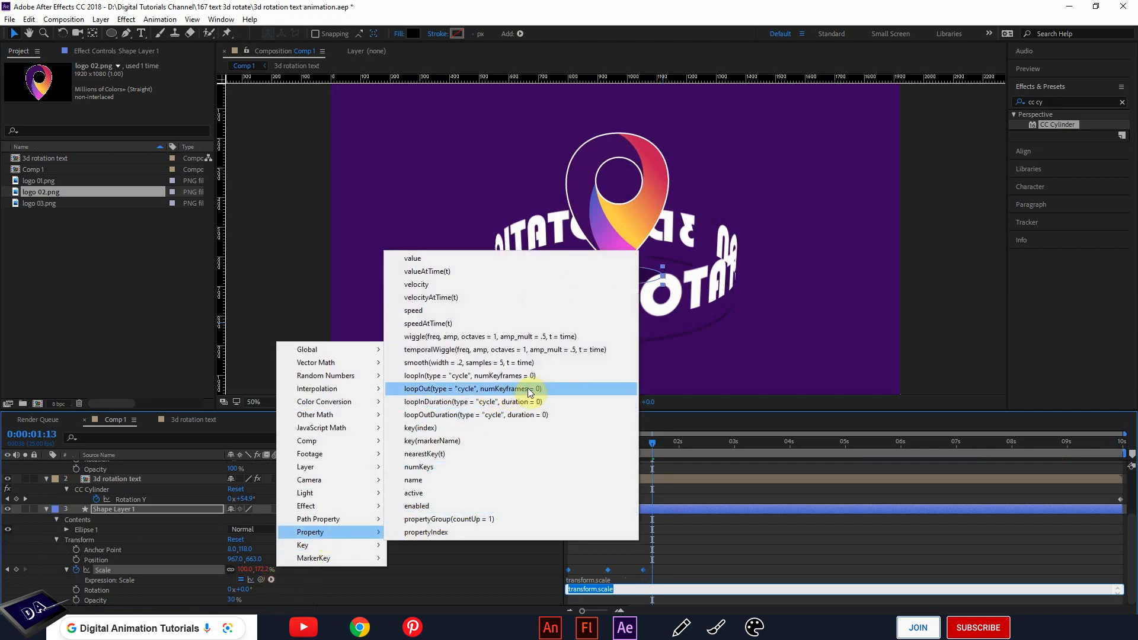